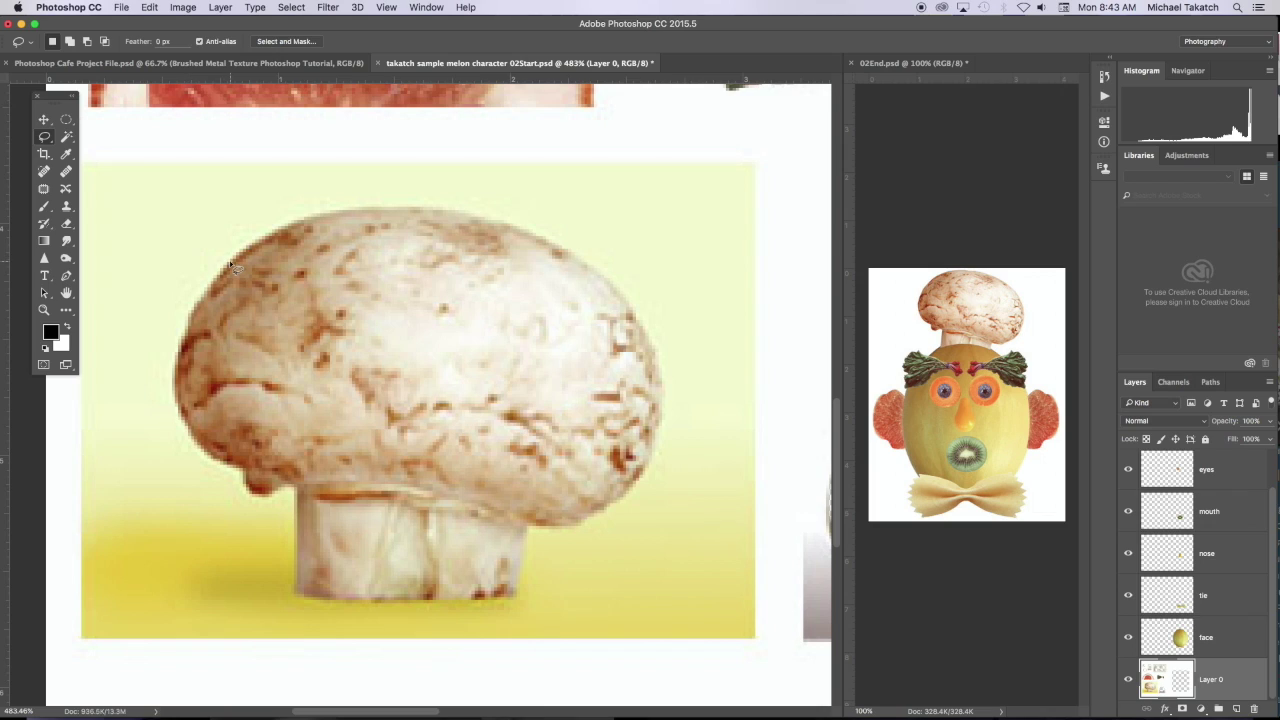
# Select the left part of the mushroom cap with the freehand Lasso, extending the selection along its lower edge to the stem.
pyautogui.moveTo(241, 263)
pyautogui.mouseDown()
pyautogui.moveTo(229, 257)
pyautogui.moveTo(191, 297)
pyautogui.moveTo(173, 384)
pyautogui.moveTo(191, 431)
pyautogui.moveTo(289, 449)
pyautogui.moveTo(369, 363)
pyautogui.moveTo(372, 337)
pyautogui.mouseUp()
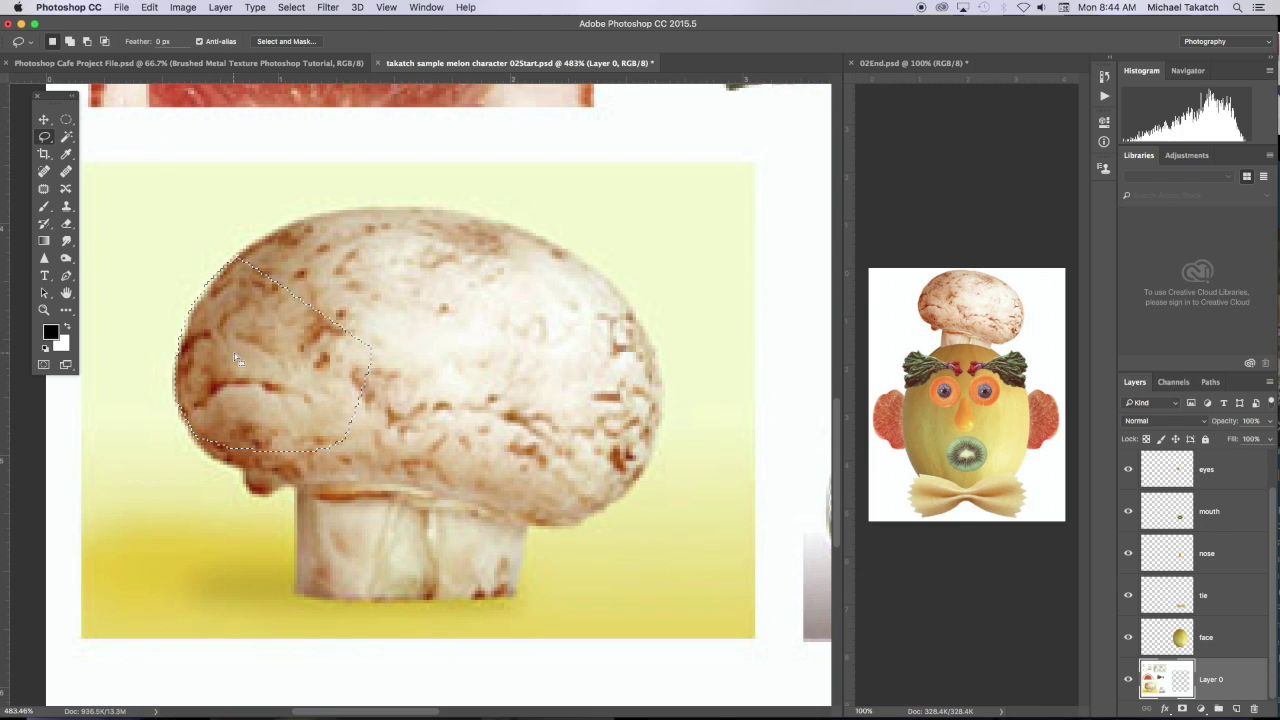
pyautogui.keyDown('shift'); pyautogui.click(187, 426); pyautogui.keyUp('shift')
pyautogui.moveTo(187, 426); pyautogui.dragTo(247, 486)
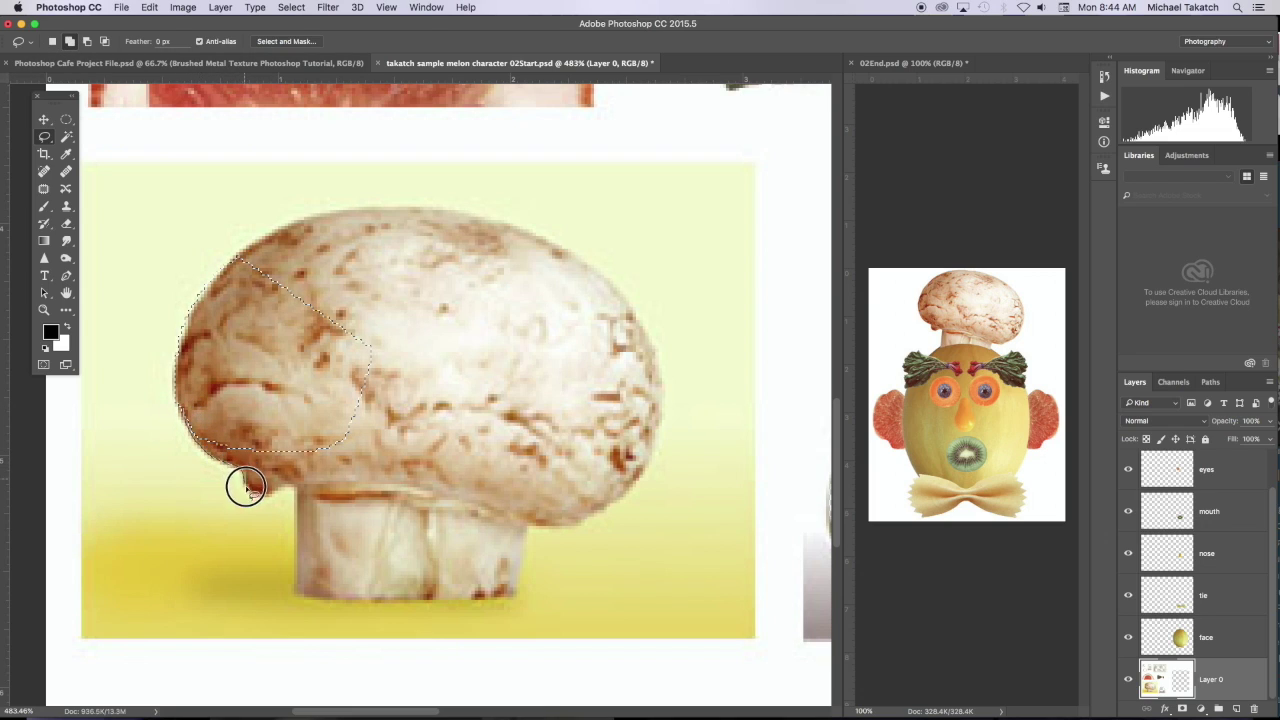
pyautogui.moveTo(360, 476)
pyautogui.mouseDown()
pyautogui.moveTo(440, 447)
pyautogui.moveTo(467, 361)
pyautogui.moveTo(440, 310)
pyautogui.mouseUp()
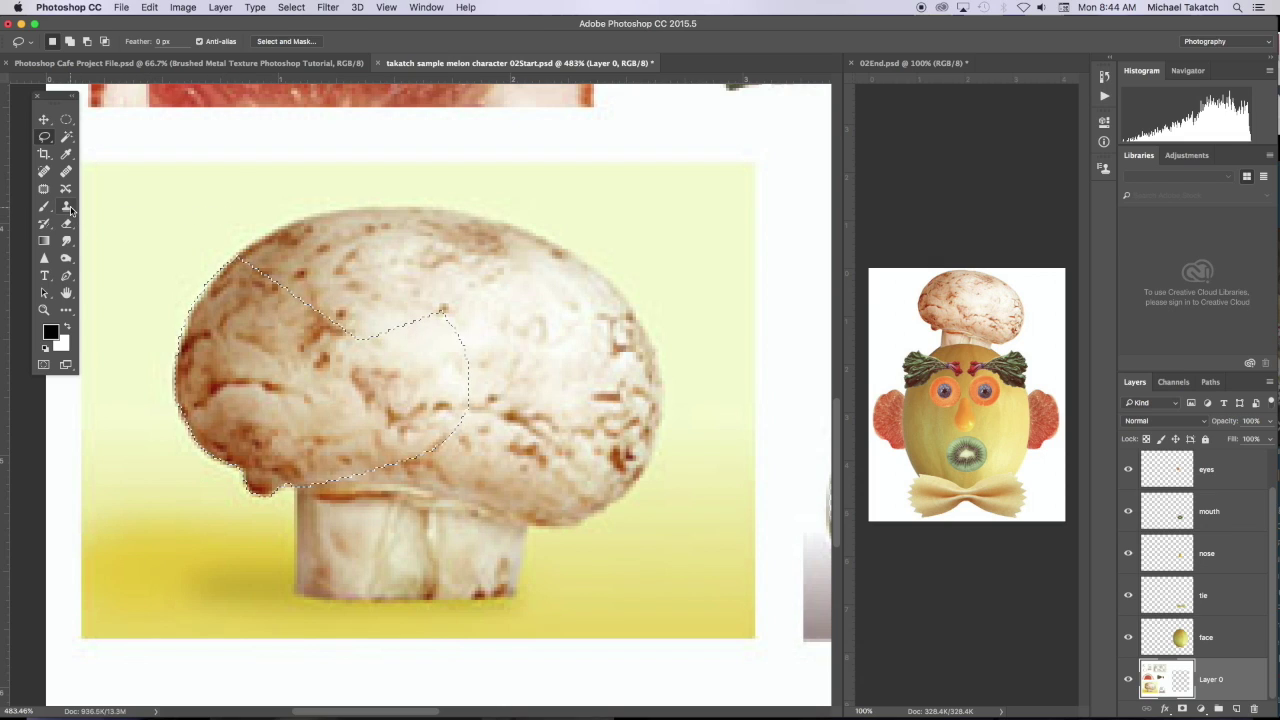
# Add the mushroom stem to the selection using straight edges with the Polygonal Lasso.
pyautogui.hotkey('shift', 'l')
pyautogui.hotkey('shift', 'l')
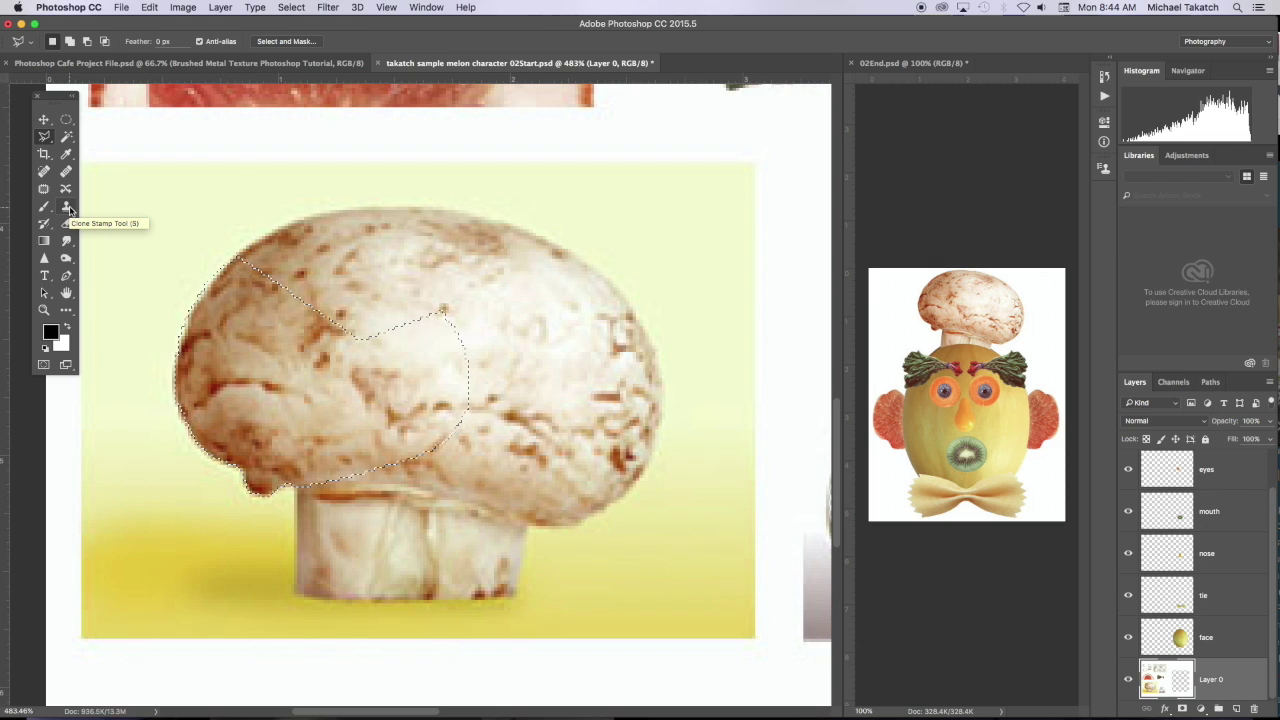
pyautogui.hotkey('shift', 'l')
pyautogui.hotkey('shift', 'l')
pyautogui.hotkey('shift', 'l')
pyautogui.hotkey('shift', 'l')
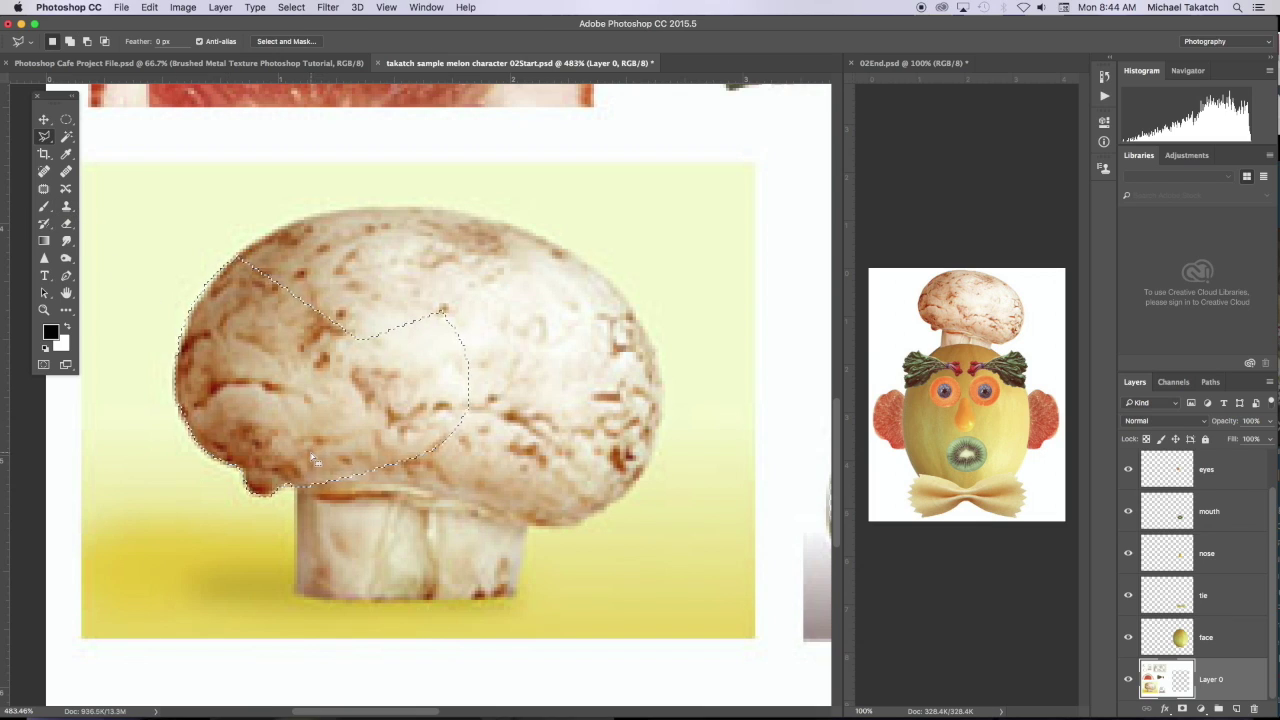
pyautogui.press('shift')
pyautogui.click(514, 596)
pyautogui.click(527, 455)
pyautogui.doubleClick(517, 379)
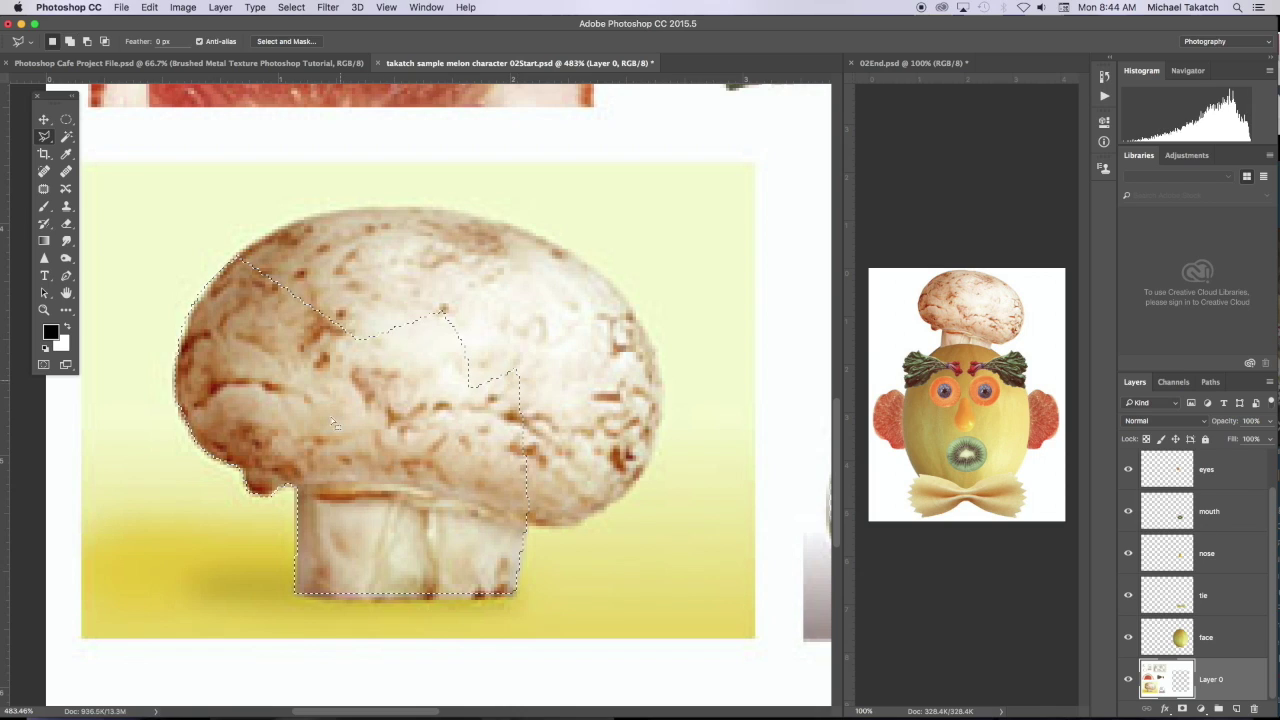
# Add the stem's base and the lower right part of the mushroom cap to the selection with the freehand Lasso.
pyautogui.click(44, 136)
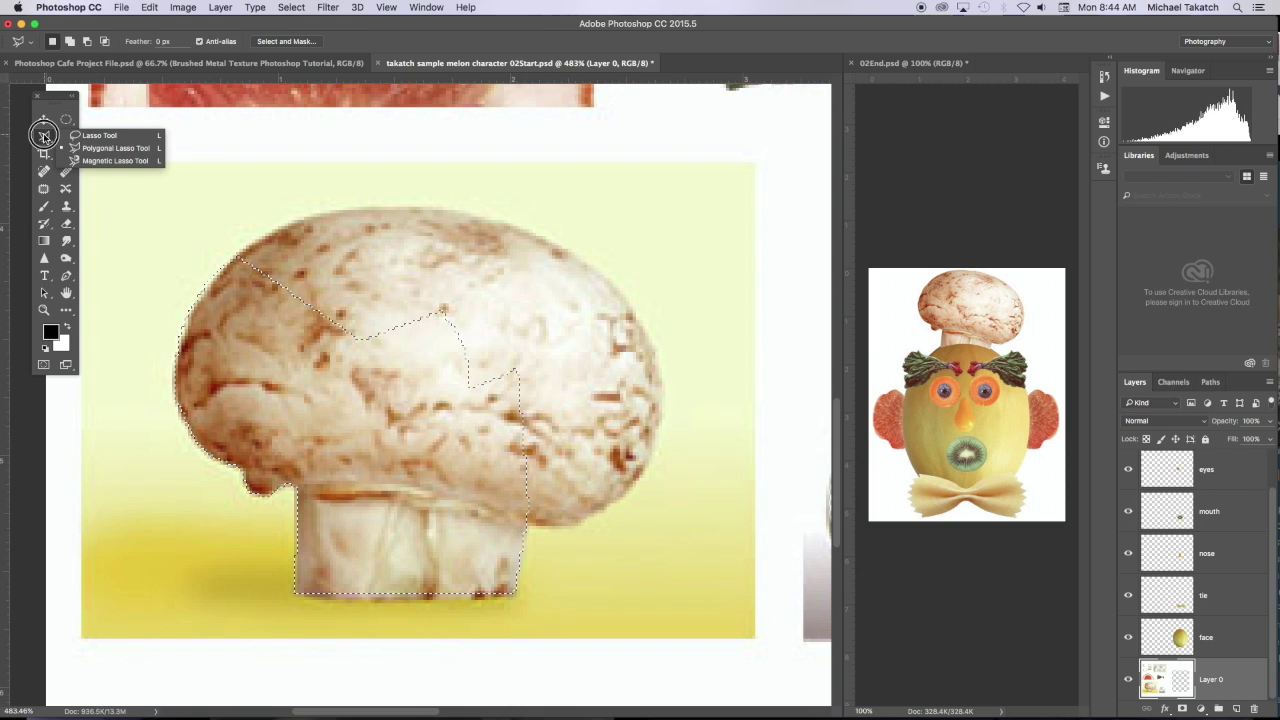
pyautogui.click(100, 135)
pyautogui.press('shift')
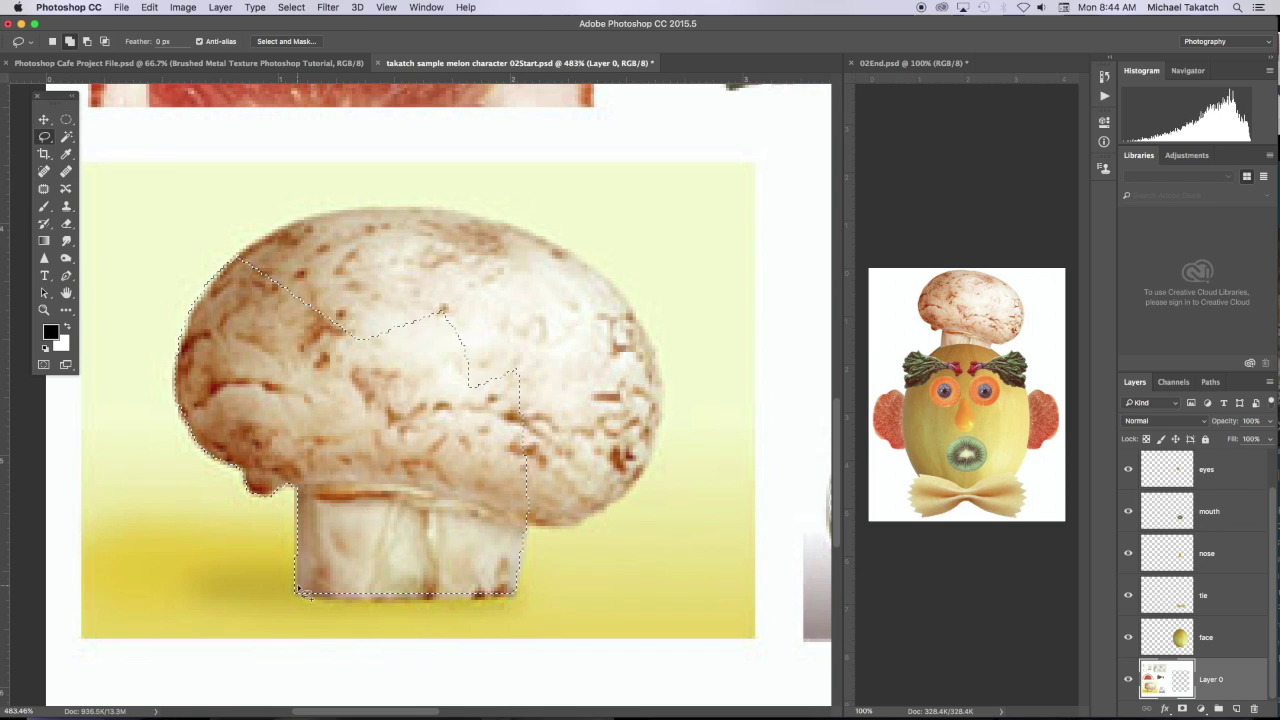
pyautogui.moveTo(298, 591)
pyautogui.mouseDown()
pyautogui.moveTo(506, 594)
pyautogui.moveTo(514, 567)
pyautogui.moveTo(479, 529)
pyautogui.moveTo(586, 520)
pyautogui.moveTo(649, 461)
pyautogui.moveTo(714, 445)
pyautogui.moveTo(722, 413)
pyautogui.moveTo(611, 331)
pyautogui.moveTo(541, 346)
pyautogui.moveTo(495, 376)
pyautogui.mouseUp()
pyautogui.press('shift')
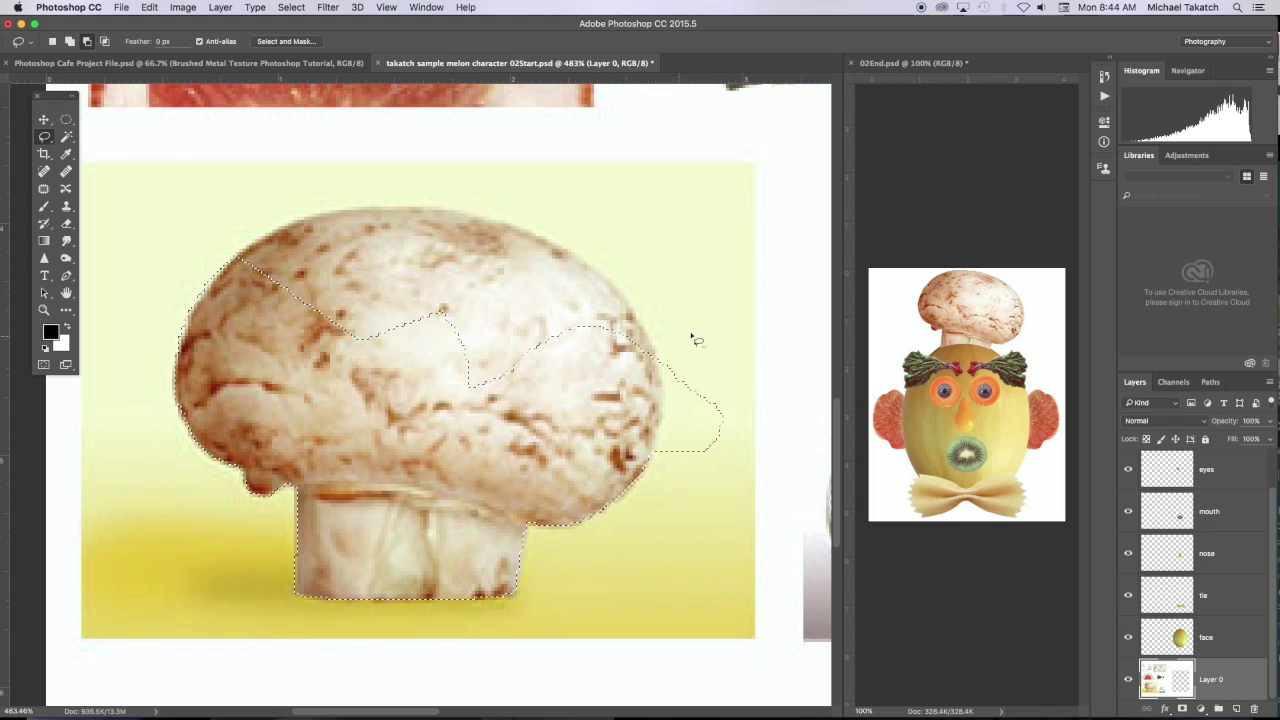
# Subtract the excess background beside the cap's right edge and add the remaining upper cap to the selection.
pyautogui.moveTo(687, 325)
pyautogui.mouseDown()
pyautogui.moveTo(654, 453)
pyautogui.moveTo(666, 471)
pyautogui.moveTo(719, 474)
pyautogui.moveTo(738, 418)
pyautogui.moveTo(700, 329)
pyautogui.mouseUp()
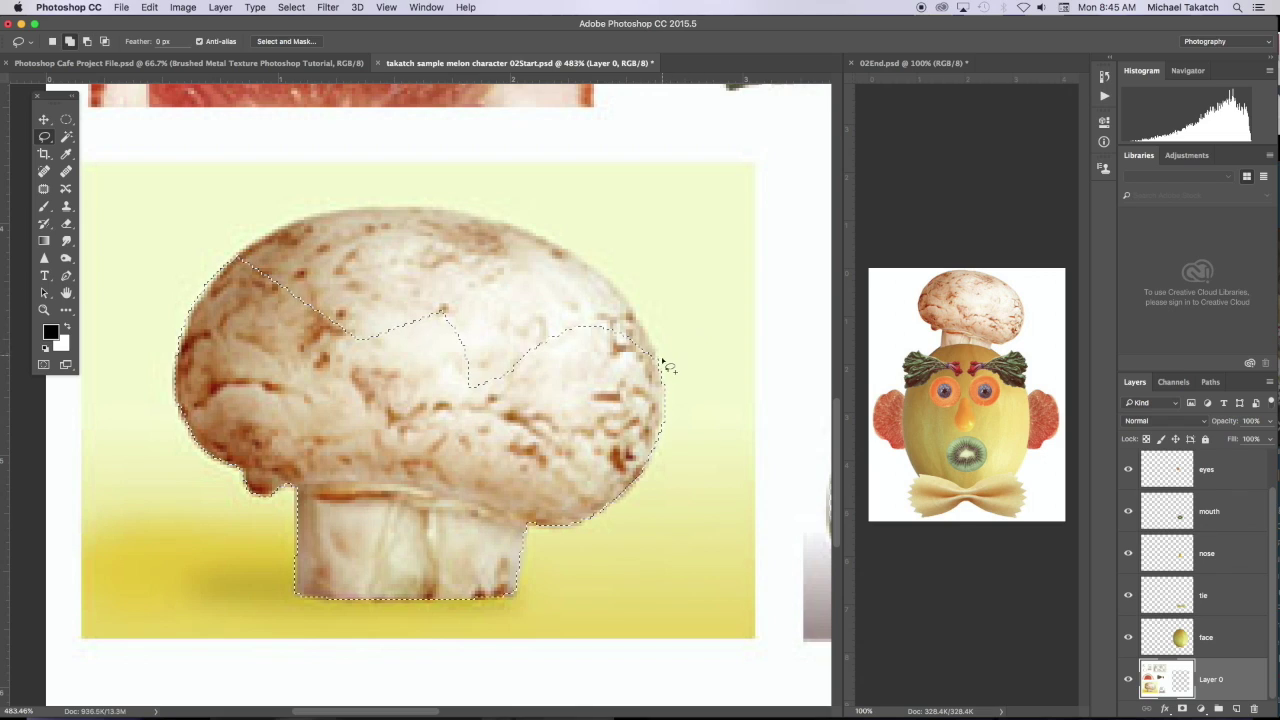
pyautogui.moveTo(657, 365)
pyautogui.mouseDown()
pyautogui.moveTo(643, 323)
pyautogui.moveTo(563, 251)
pyautogui.moveTo(420, 206)
pyautogui.moveTo(354, 389)
pyautogui.moveTo(503, 449)
pyautogui.moveTo(480, 410)
pyautogui.mouseUp()
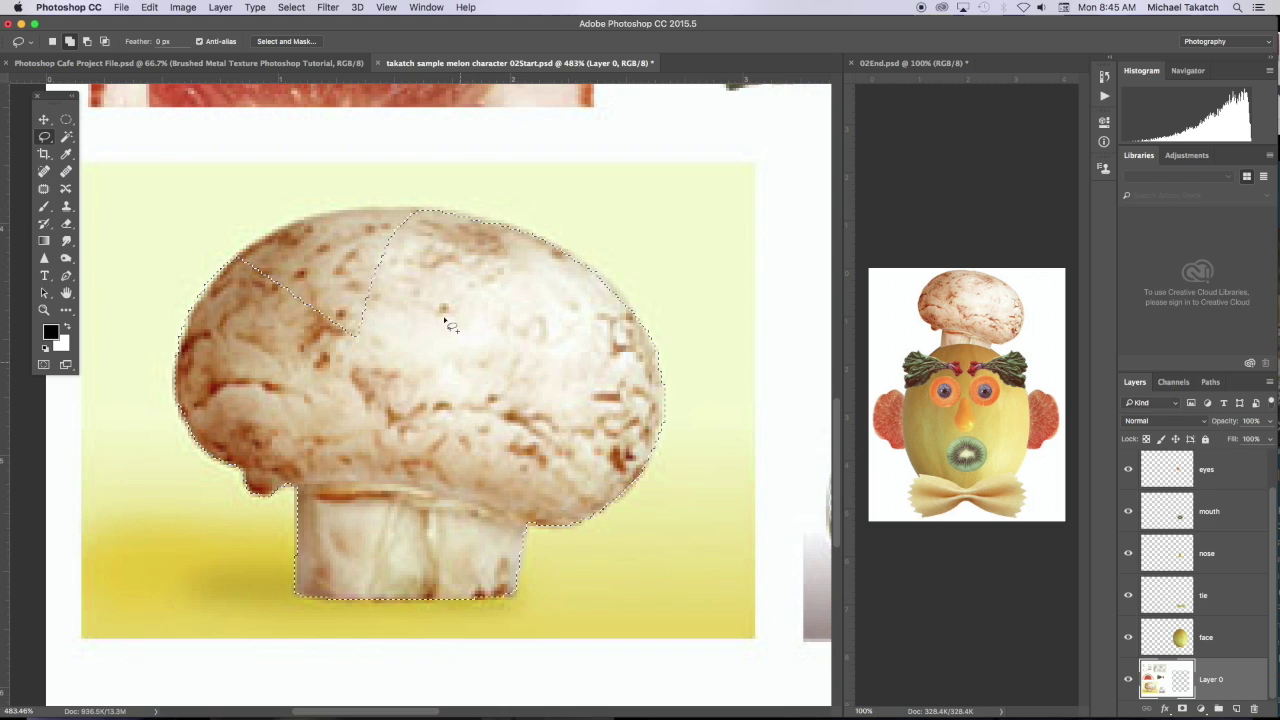
pyautogui.moveTo(420, 208)
pyautogui.mouseDown()
pyautogui.moveTo(314, 222)
pyautogui.moveTo(236, 258)
pyautogui.moveTo(250, 293)
pyautogui.moveTo(326, 361)
pyautogui.moveTo(409, 360)
pyautogui.moveTo(460, 290)
pyautogui.moveTo(451, 223)
pyautogui.mouseUp()
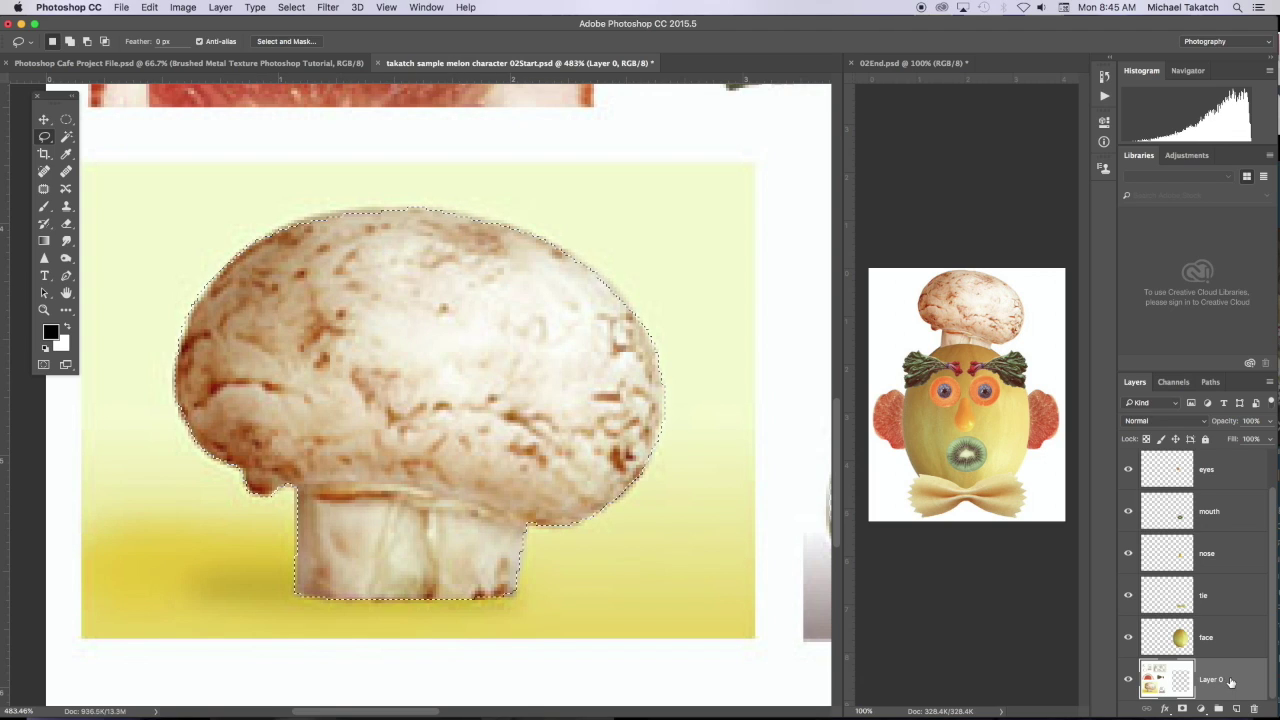
# Cut the selected mushroom from Layer 0 to a new layer and name it "hat".
pyautogui.click(219, 7)
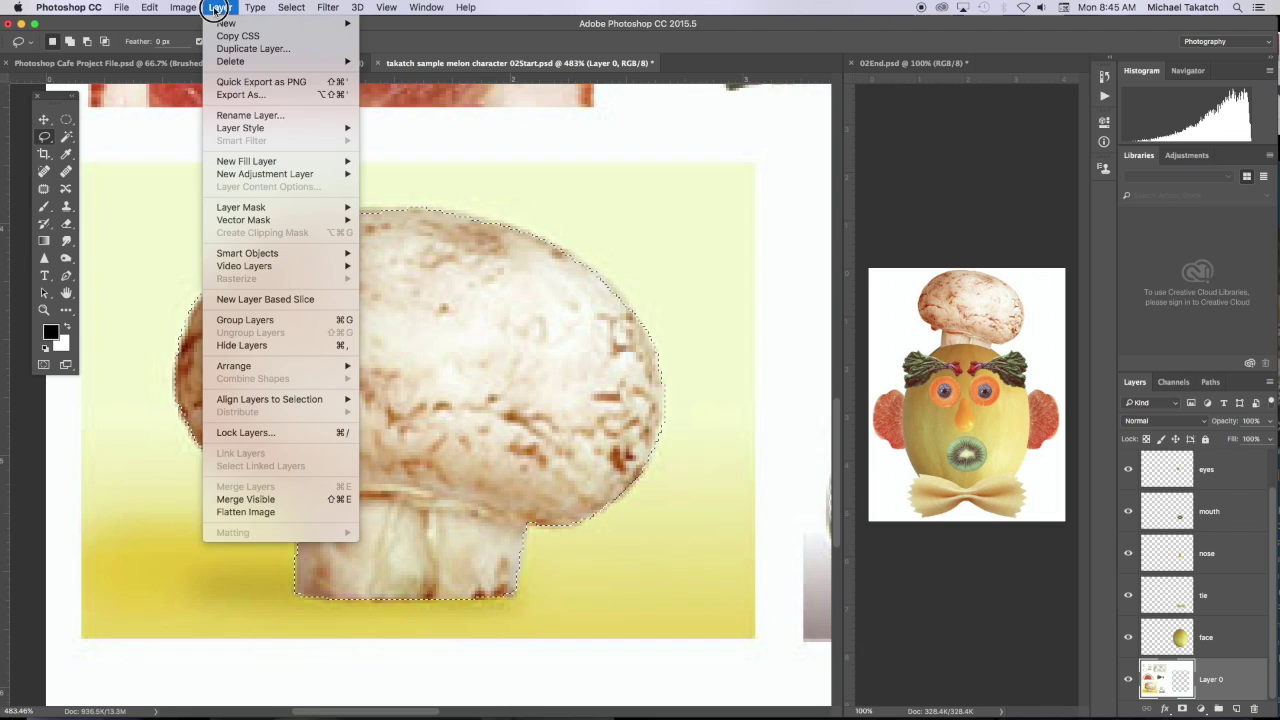
pyautogui.moveTo(226, 22)
pyautogui.click(402, 137)
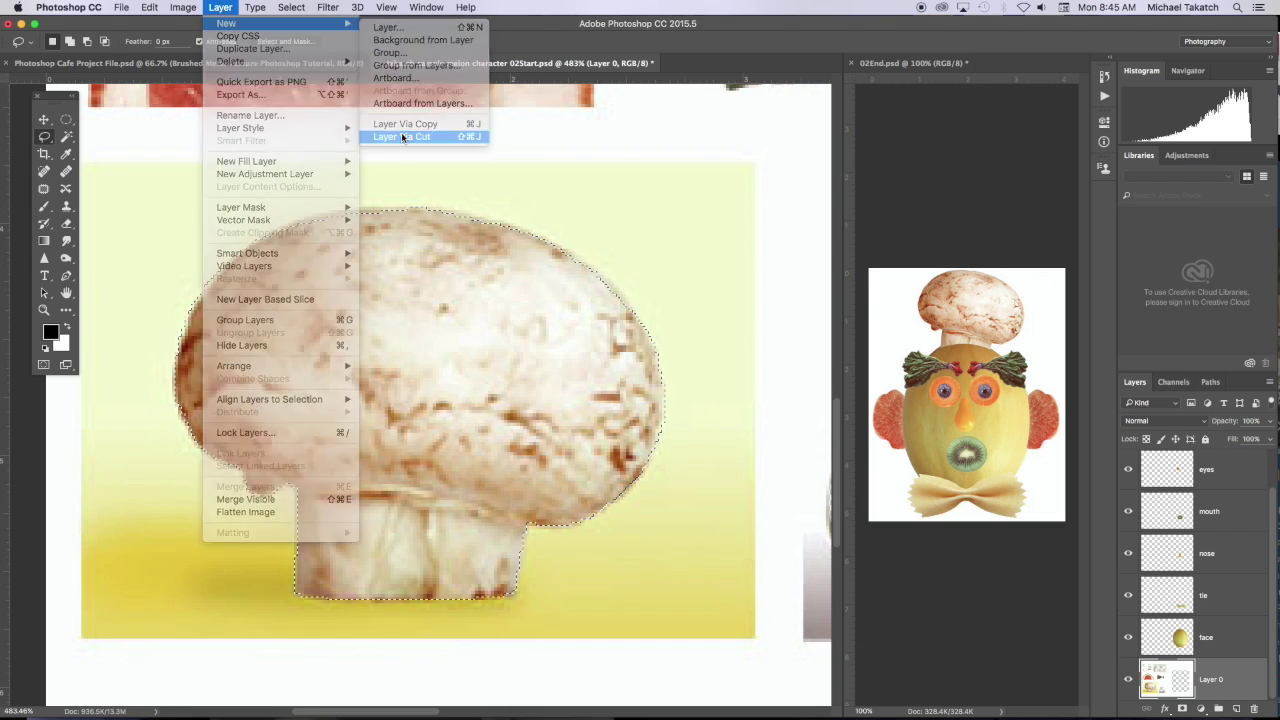
pyautogui.doubleClick(1214, 680)
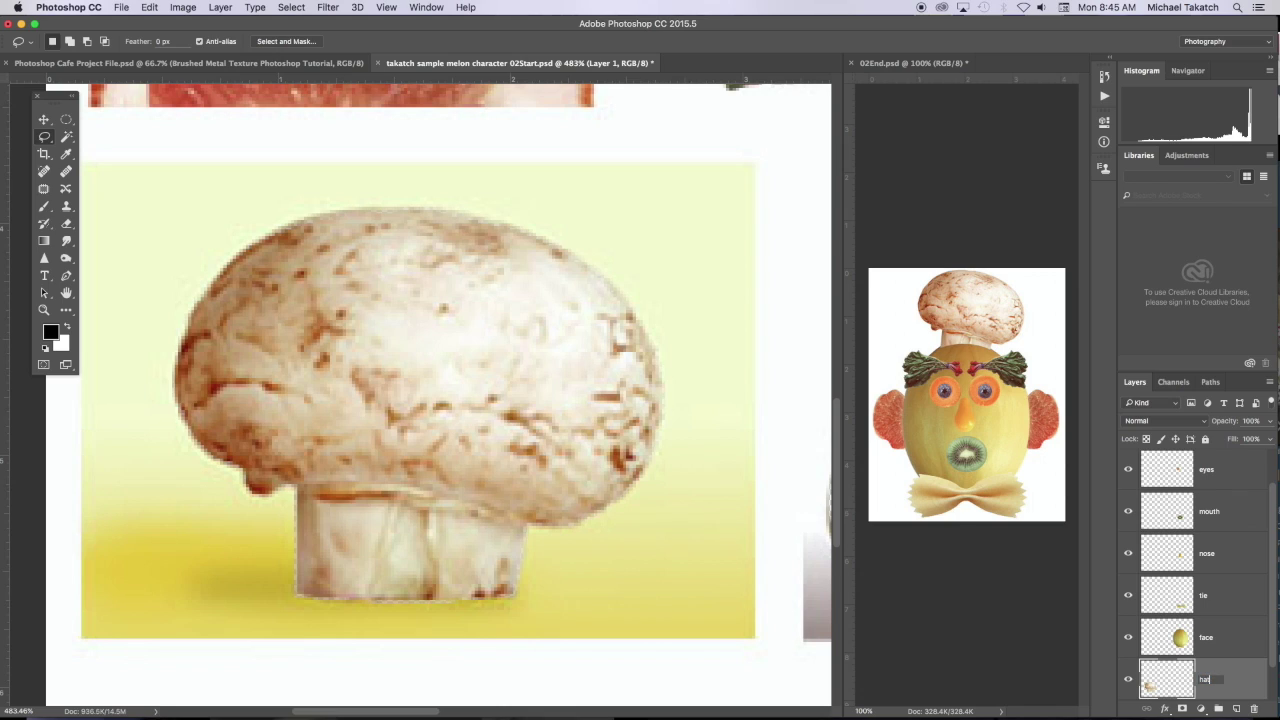
pyautogui.press('Return')
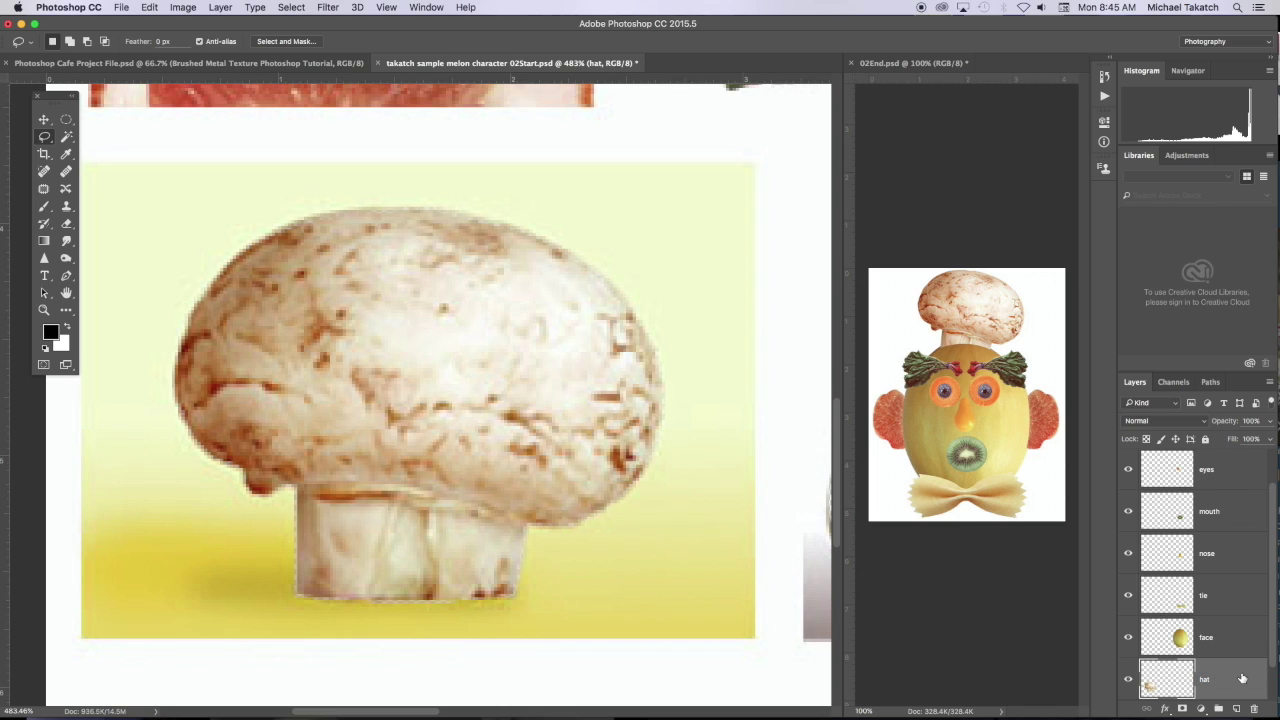
# Place the hat layer above the face layer and move the mushroom onto the top of the melon head.
pyautogui.moveTo(1237, 679); pyautogui.dragTo(1214, 625)
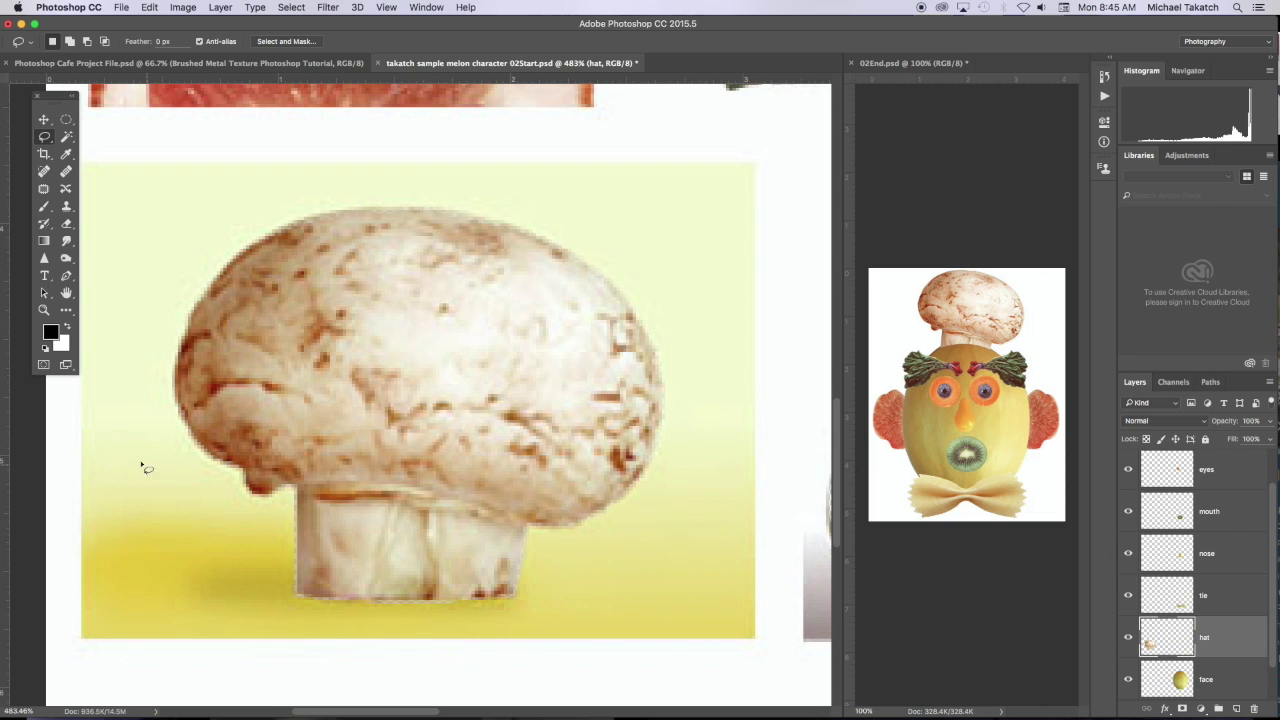
pyautogui.click(66, 292)
pyautogui.press('super+minus')
pyautogui.press('super+minus')
pyautogui.press('super+minus')
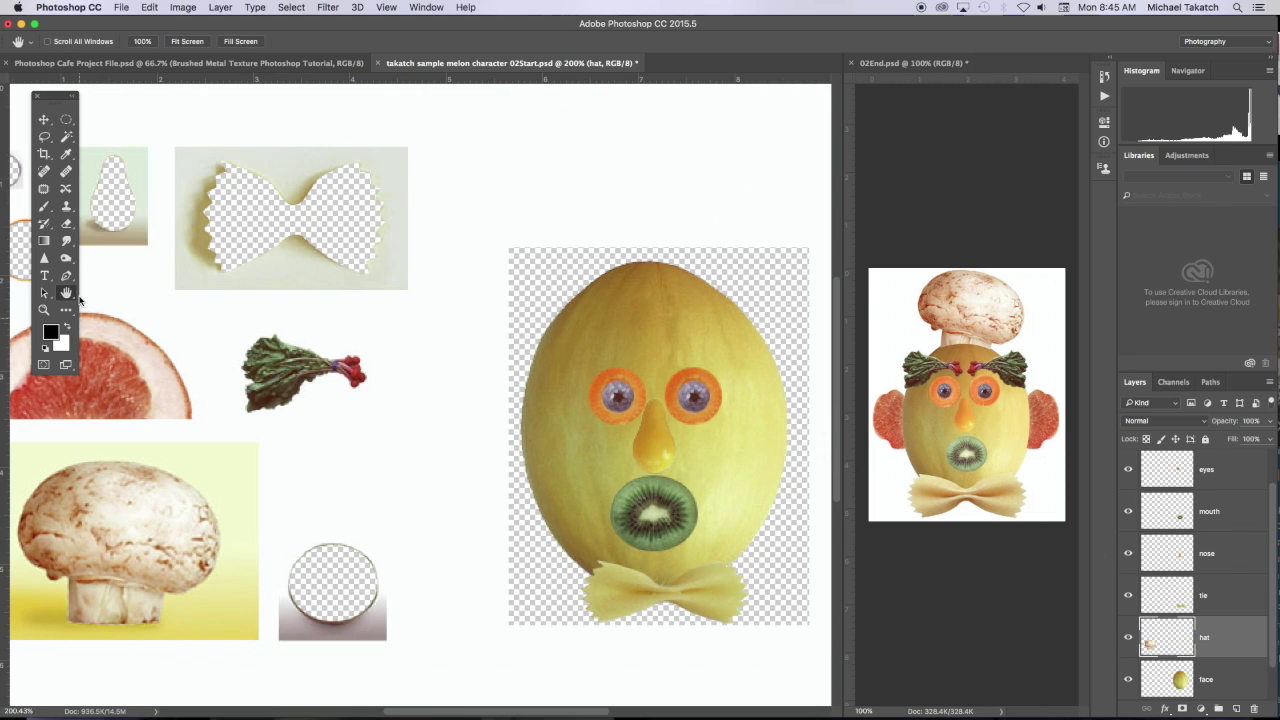
pyautogui.click(45, 120)
pyautogui.moveTo(168, 497); pyautogui.dragTo(700, 179)
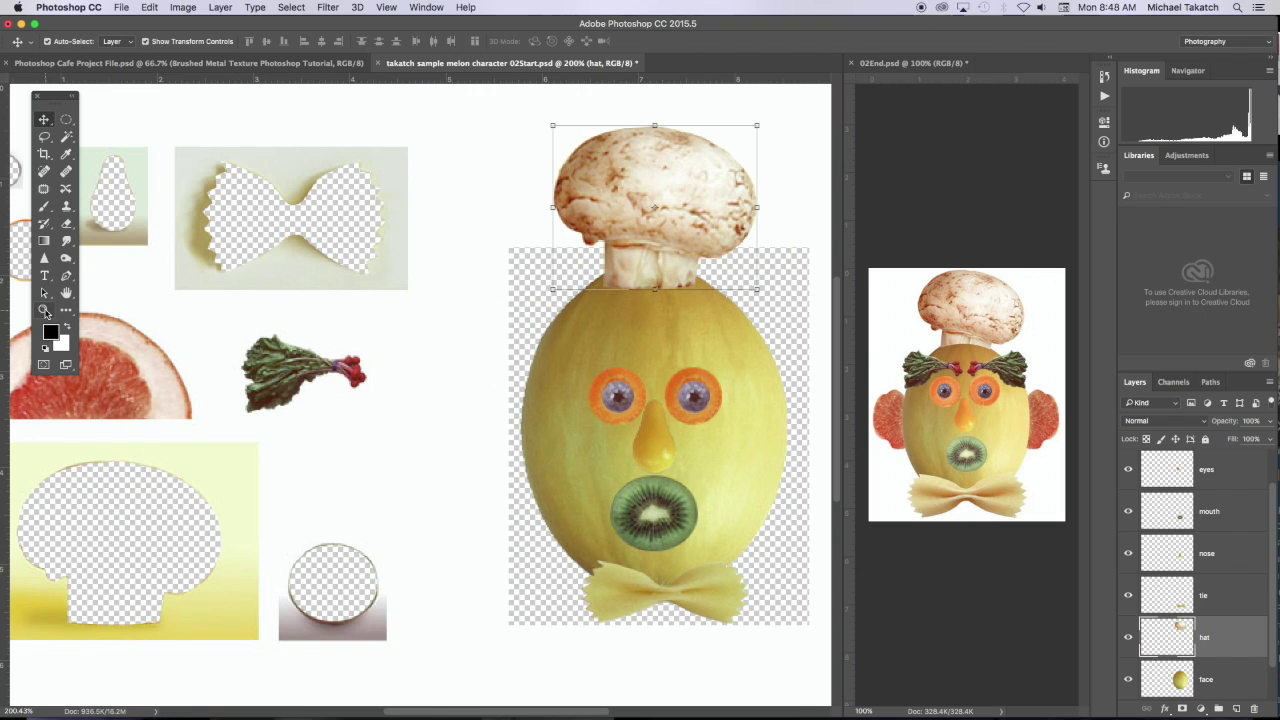
# Select the red flesh of the grapefruit slice by tracing its edge with the Magnetic Lasso.
pyautogui.click(44, 310)
pyautogui.moveTo(100, 370); pyautogui.dragTo(562, 368)
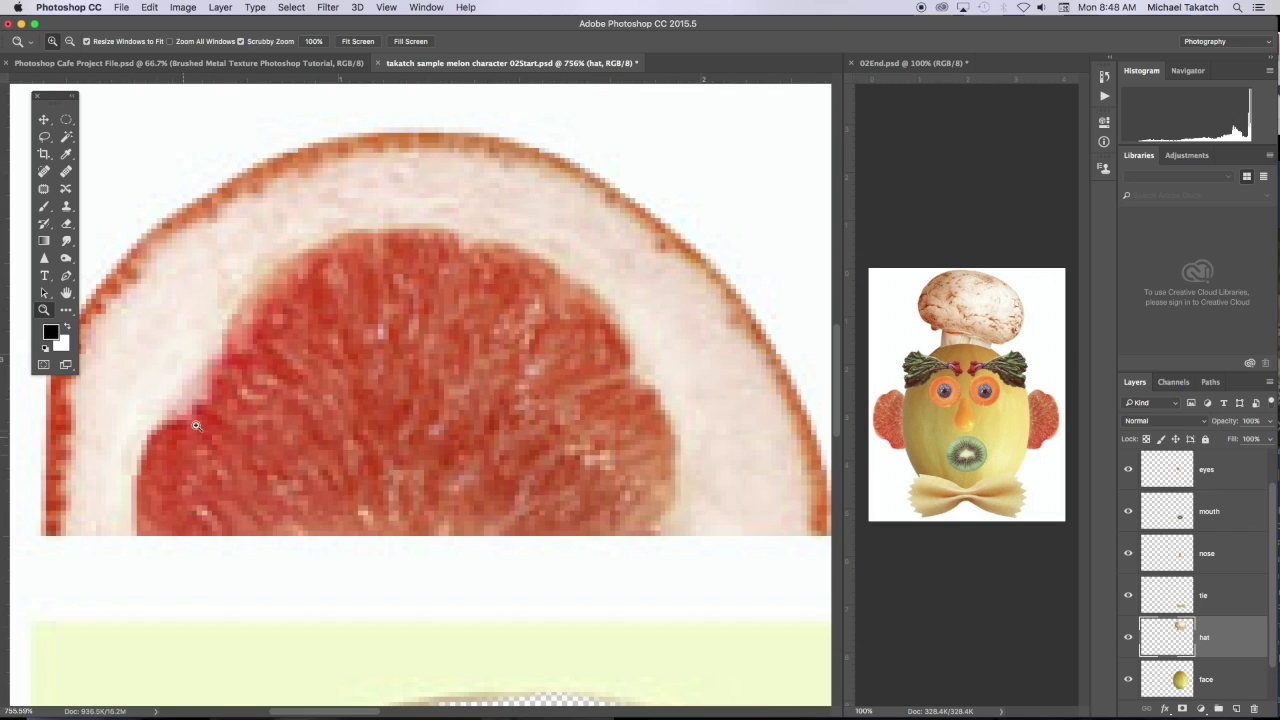
pyautogui.moveTo(44, 138)
pyautogui.mouseDown()
pyautogui.moveTo(69, 137)
pyautogui.moveTo(95, 162)
pyautogui.mouseUp()
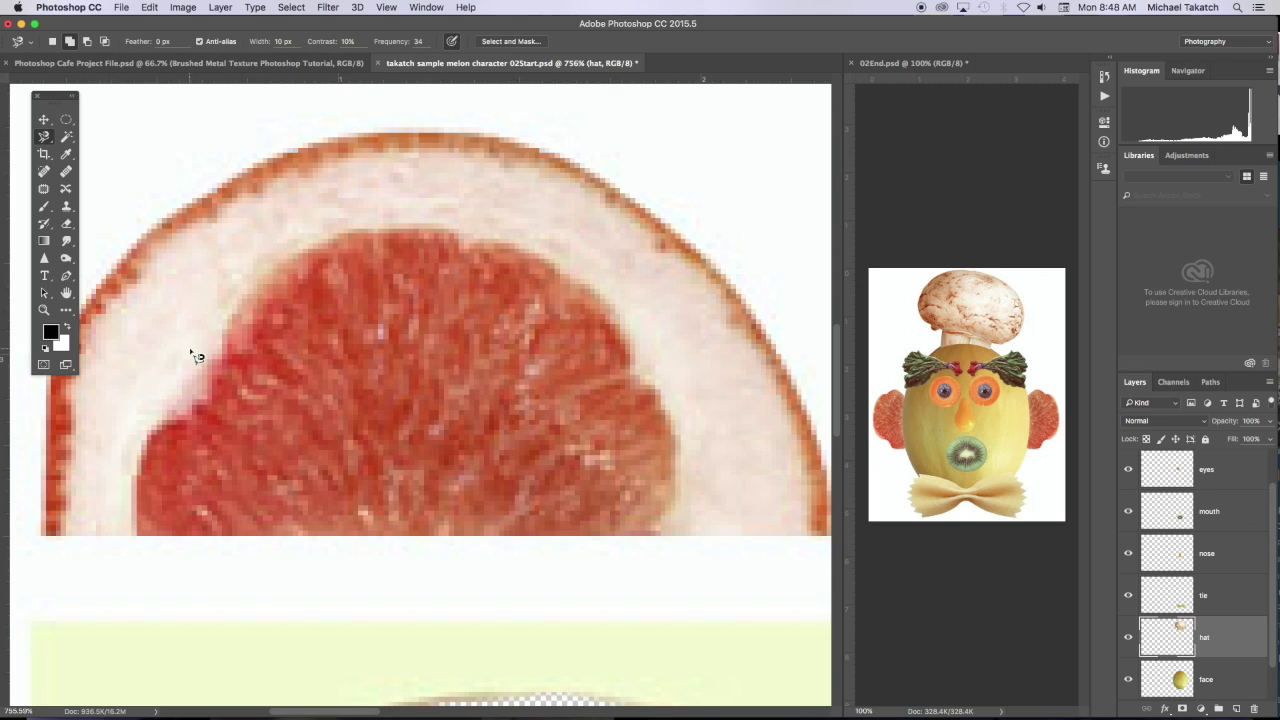
pyautogui.click(143, 447)
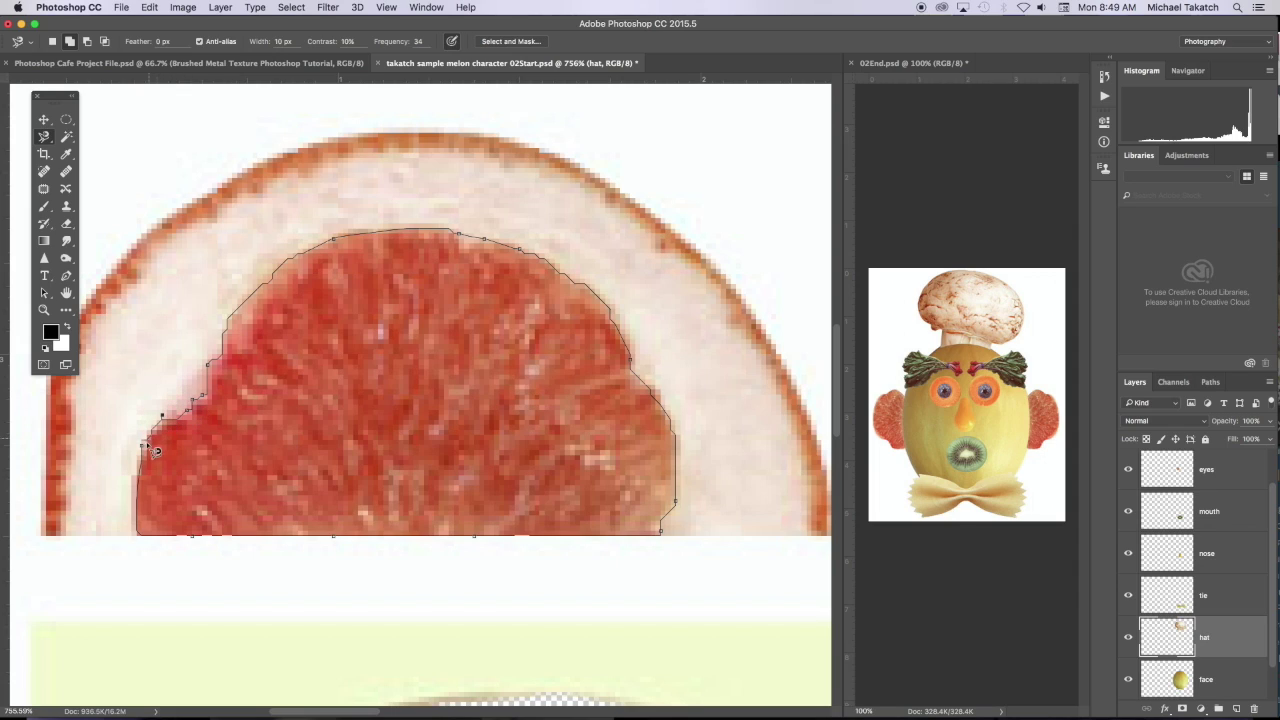
pyautogui.click(142, 444)
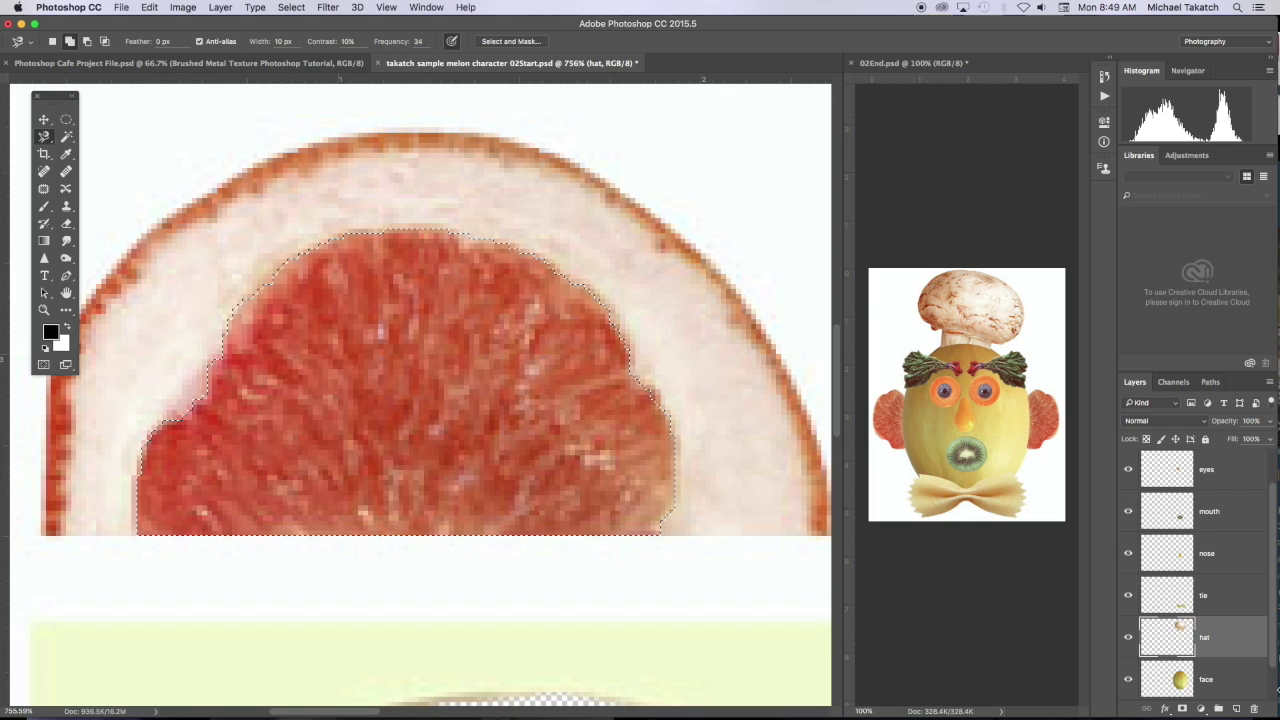
# Cut the selected grapefruit flesh from Layer 0 to a new layer.
pyautogui.scroll(-1, 1203, 590)
pyautogui.click(1233, 677)
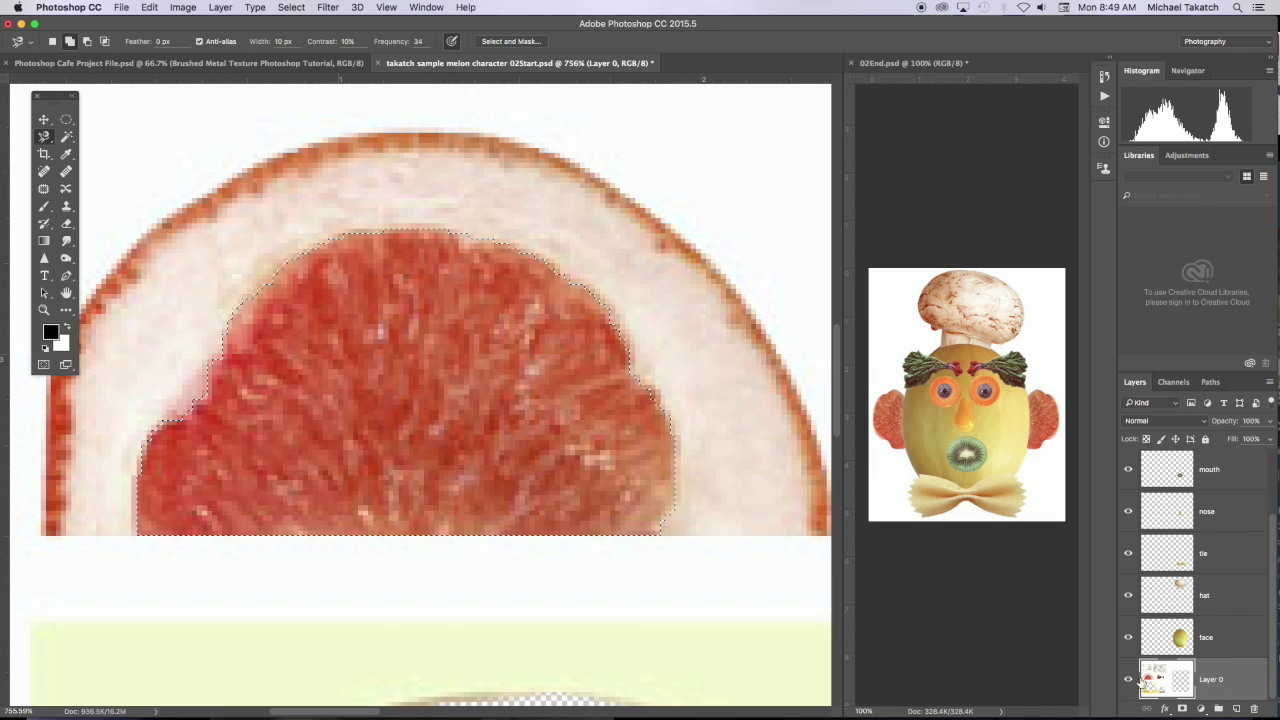
pyautogui.click(1128, 680)
pyautogui.click(1128, 681)
pyautogui.click(220, 7)
pyautogui.moveTo(232, 23)
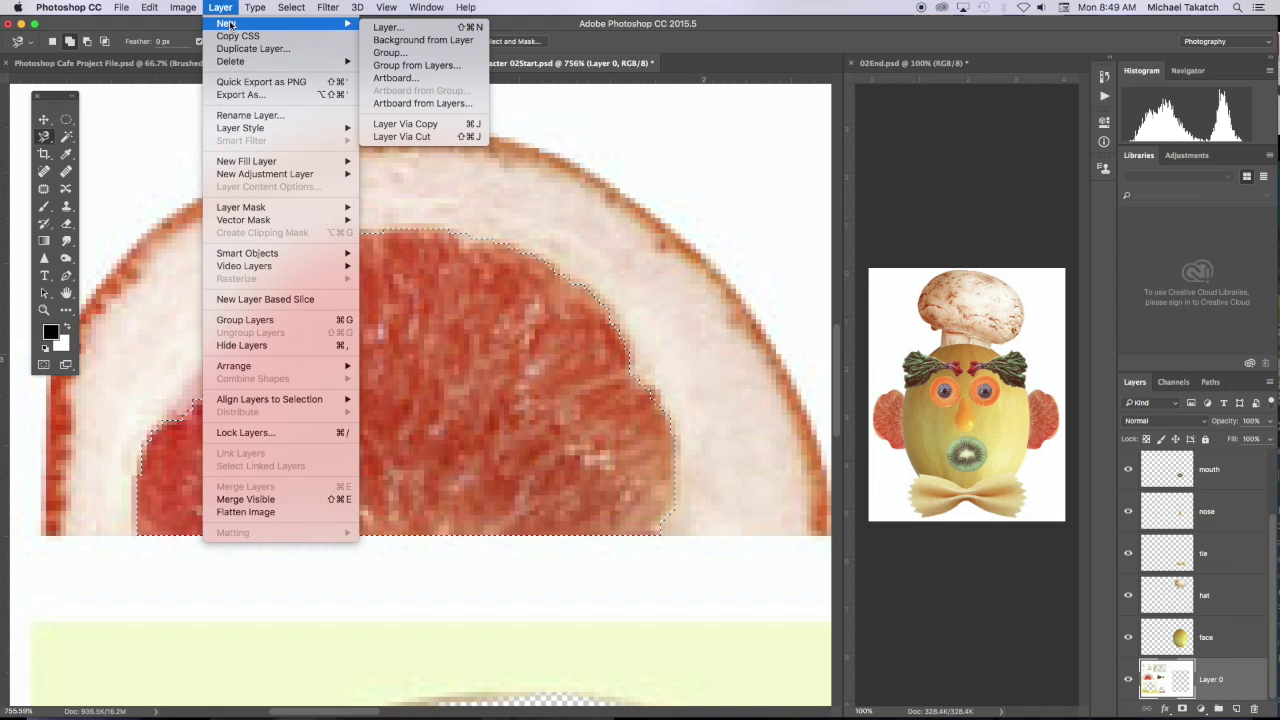
pyautogui.click(435, 137)
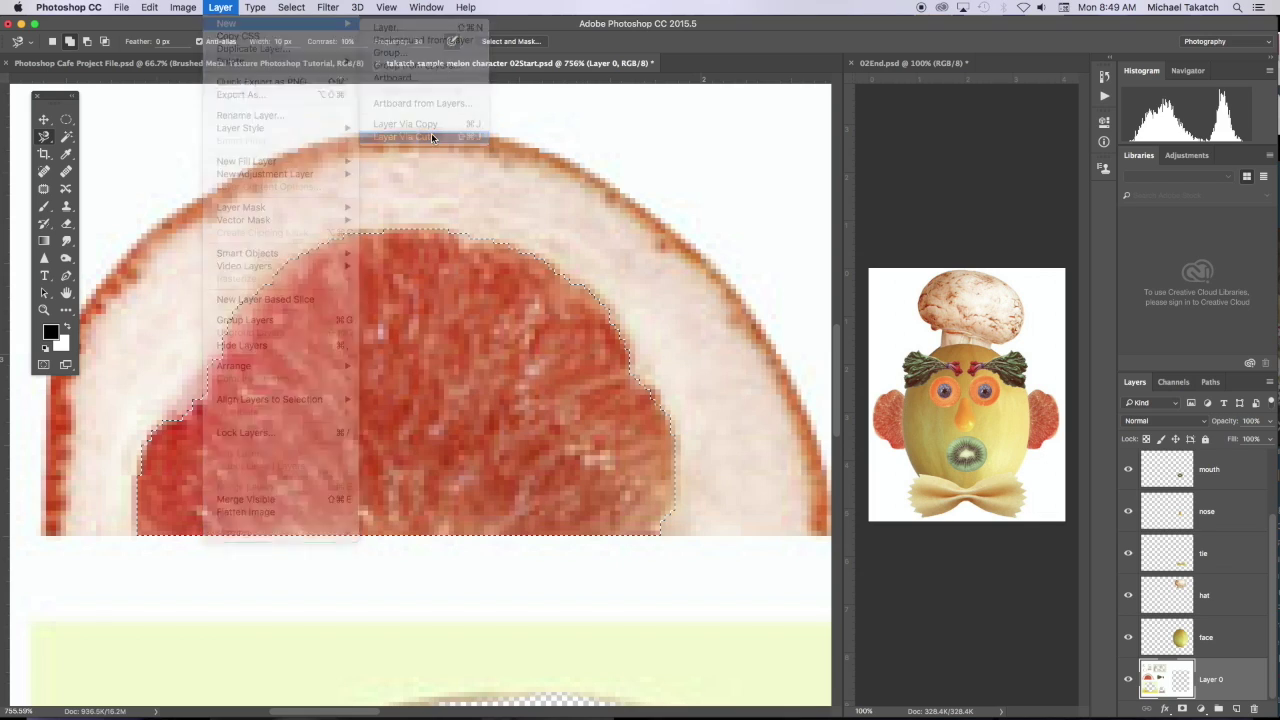
# Move the grapefruit flesh out of its rind into the empty area between the leaf and the melon face.
pyautogui.doubleClick(66, 293)
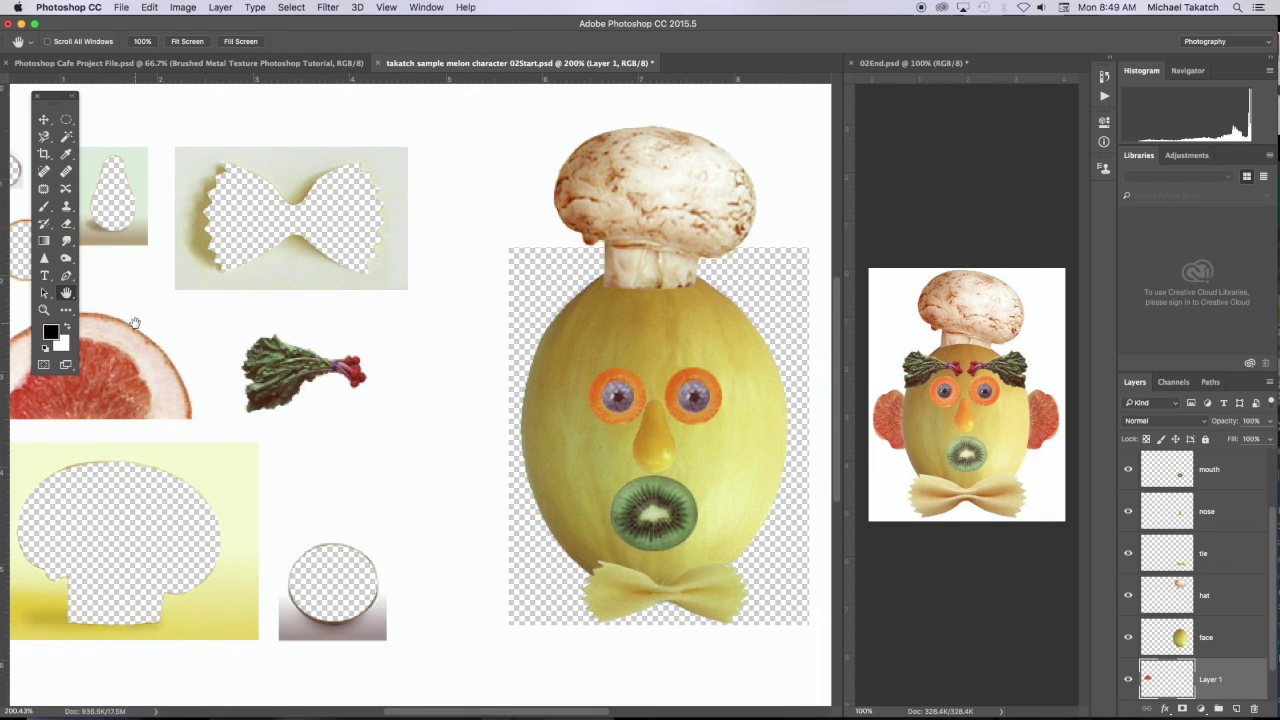
pyautogui.click(43, 119)
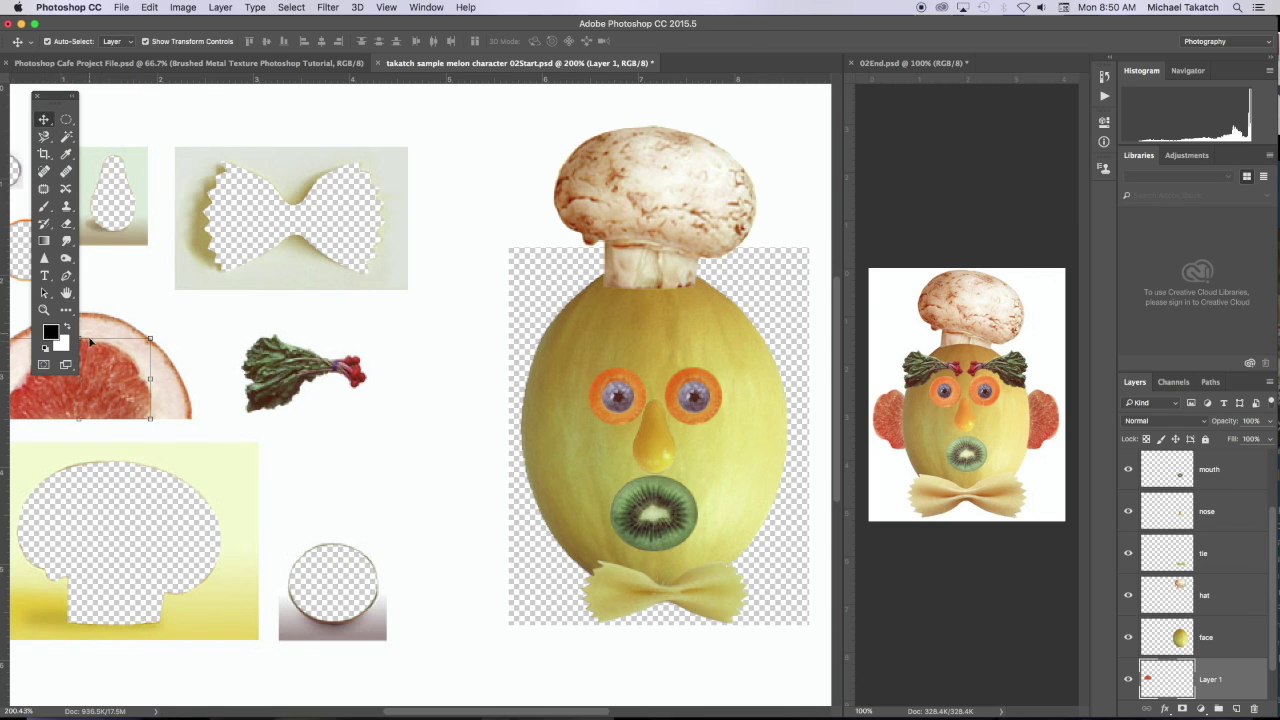
pyautogui.moveTo(103, 371); pyautogui.dragTo(446, 427)
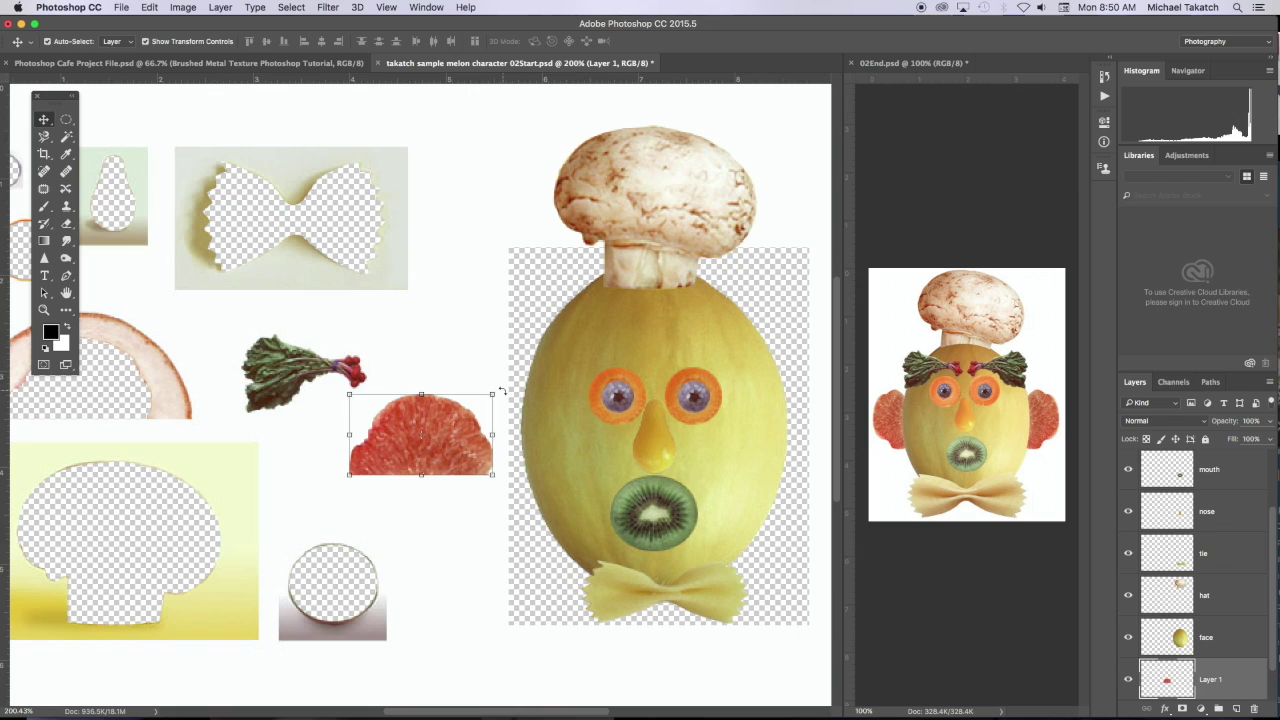
# Rotate the grapefruit piece about -90° with Free Transform and scale its height down to about 86%.
pyautogui.press('super+t')
pyautogui.moveTo(502, 397); pyautogui.dragTo(496, 372)
pyautogui.moveTo(459, 345); pyautogui.dragTo(373, 346)
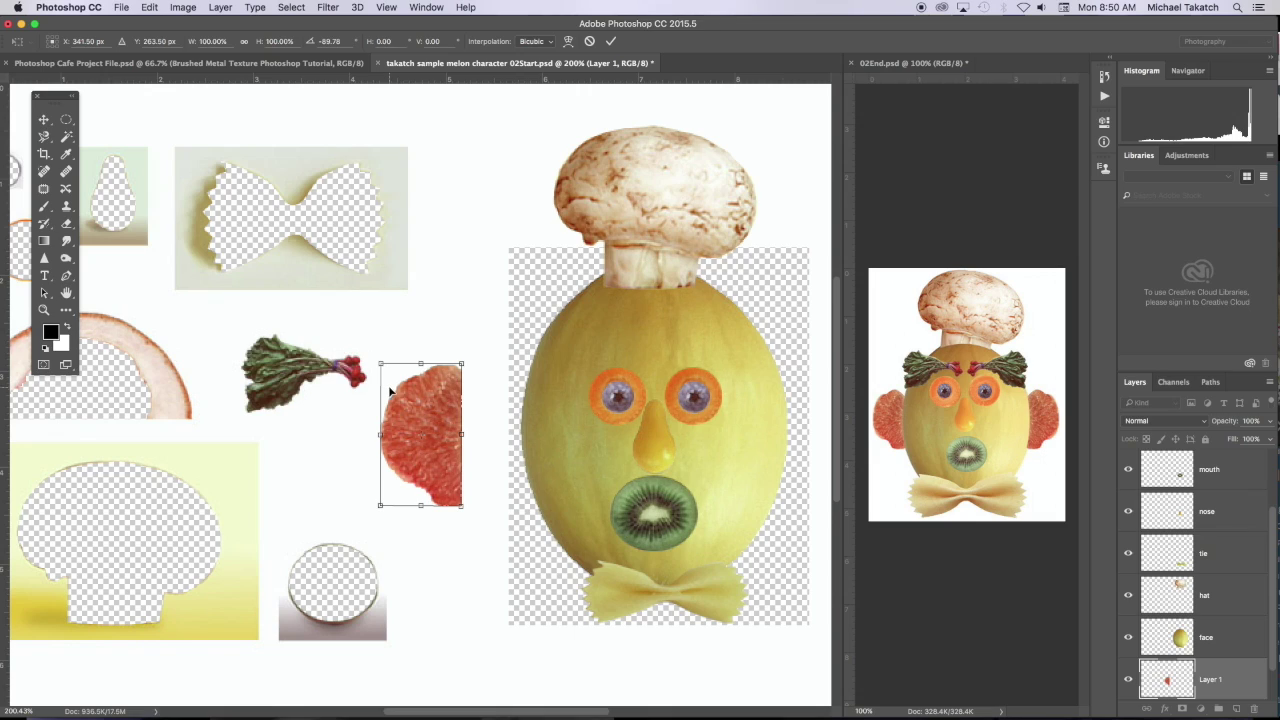
pyautogui.moveTo(380, 434); pyautogui.dragTo(391, 434)
pyautogui.moveTo(393, 507); pyautogui.dragTo(398, 498)
# Position the grapefruit piece as an ear at the melon's left side, tilted to about -95.7°, and apply the transform.
pyautogui.moveTo(429, 434); pyautogui.dragTo(512, 430)
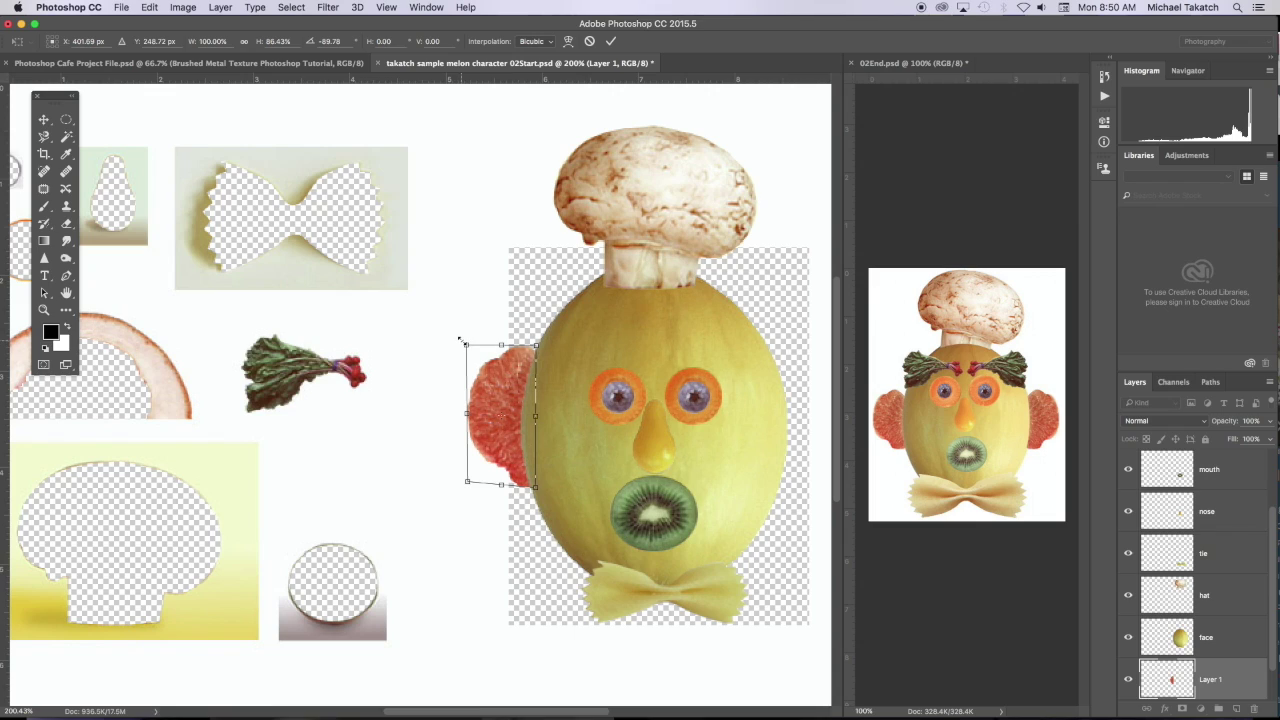
pyautogui.moveTo(456, 339); pyautogui.dragTo(448, 346)
pyautogui.moveTo(510, 376); pyautogui.dragTo(500, 377)
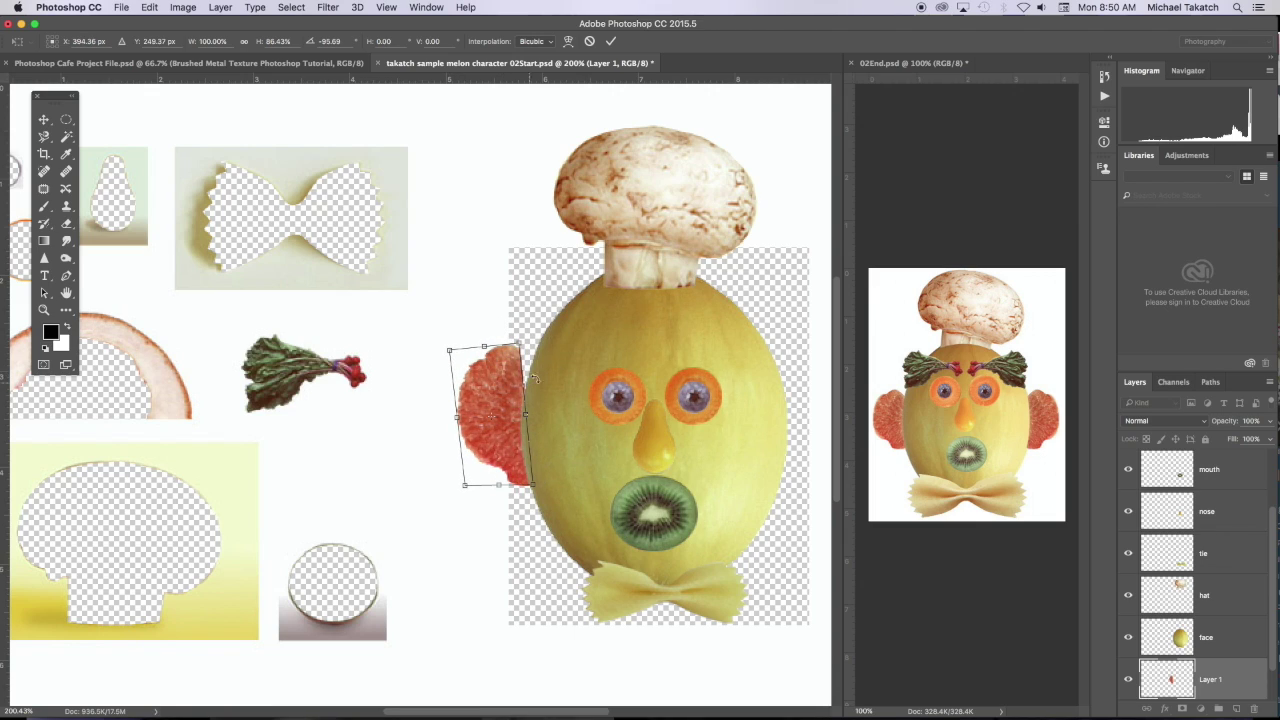
pyautogui.click(610, 41)
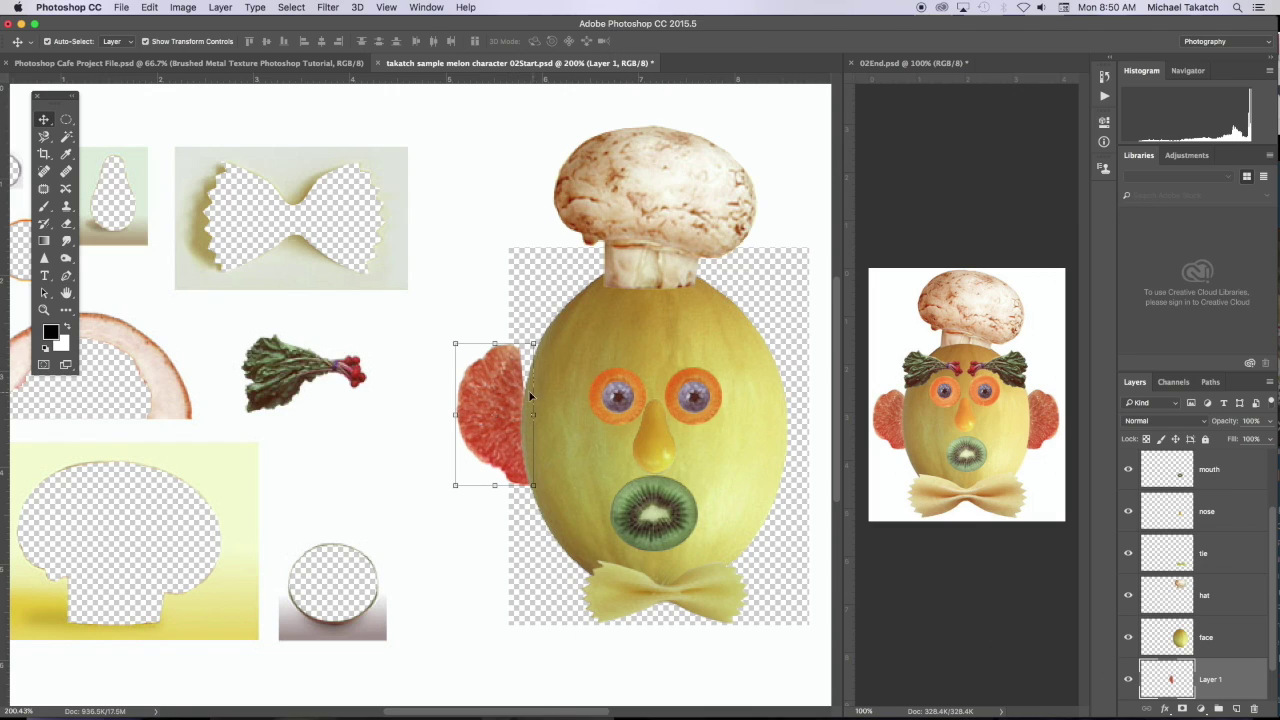
pyautogui.moveTo(504, 392); pyautogui.dragTo(529, 284)
pyautogui.scroll(-2, 1193, 680)
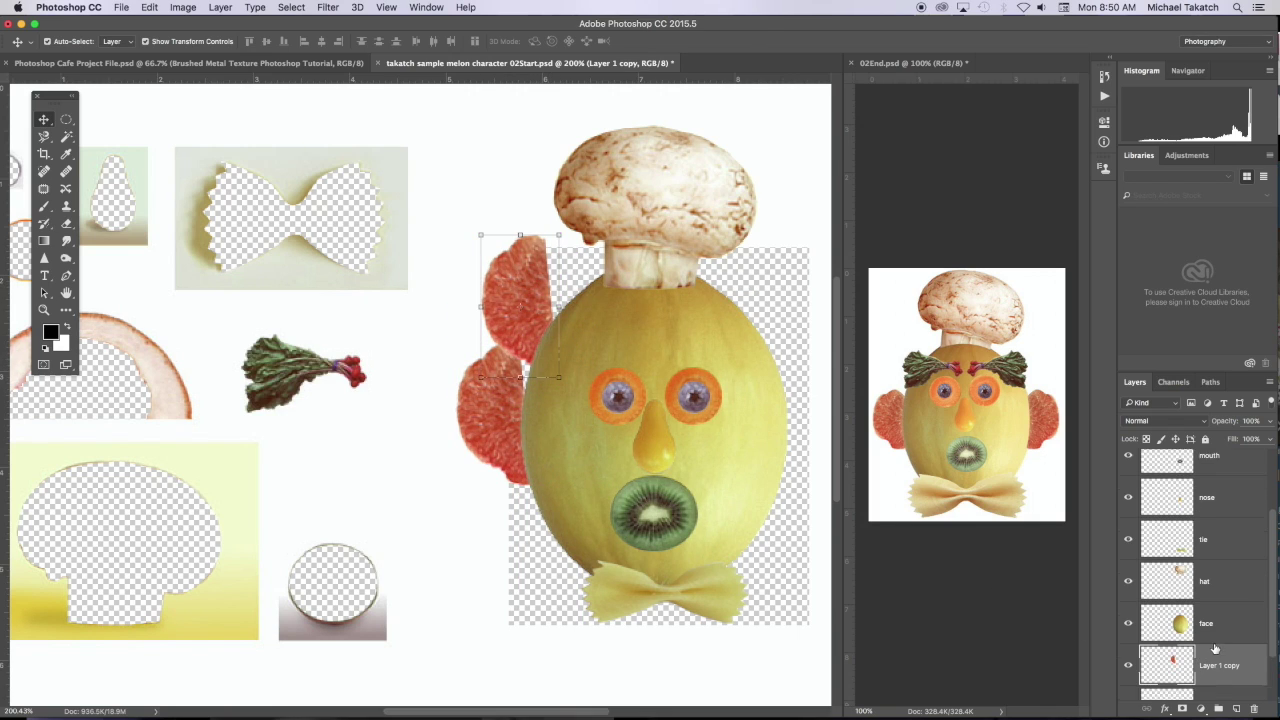
pyautogui.press('Delete')
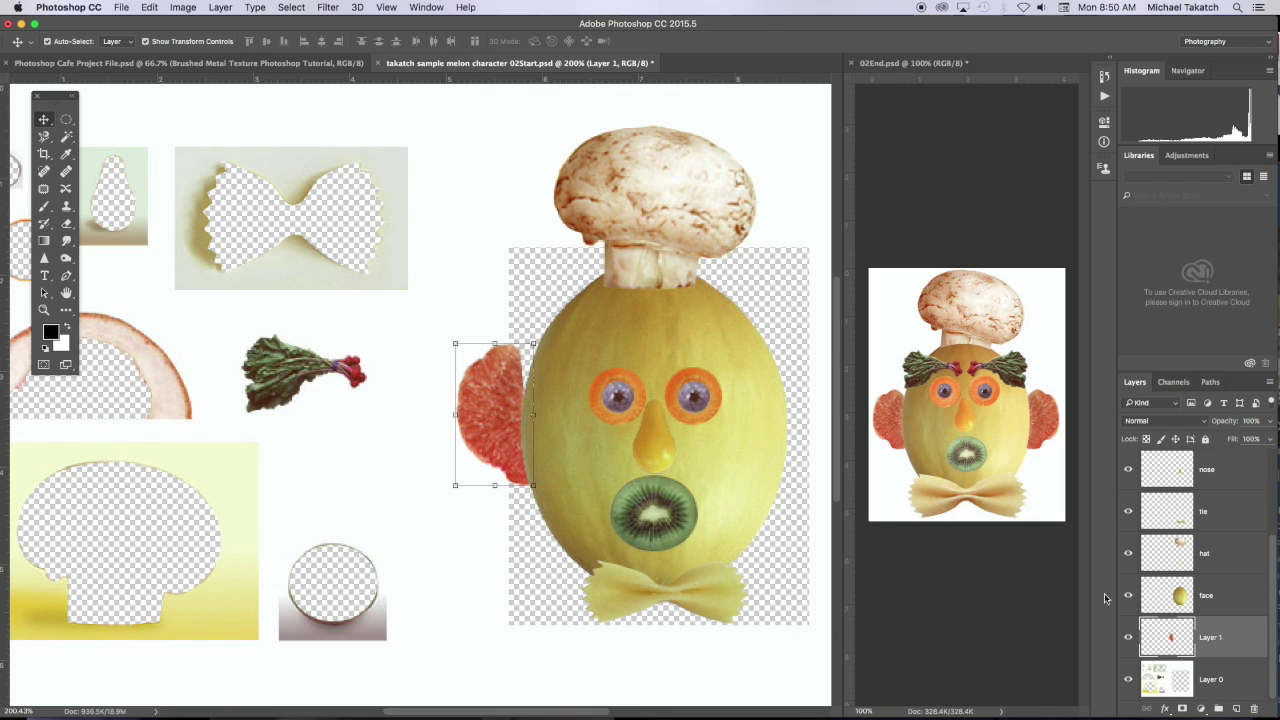
pyautogui.keyDown('super'); pyautogui.click(1170, 645); pyautogui.keyUp('super')
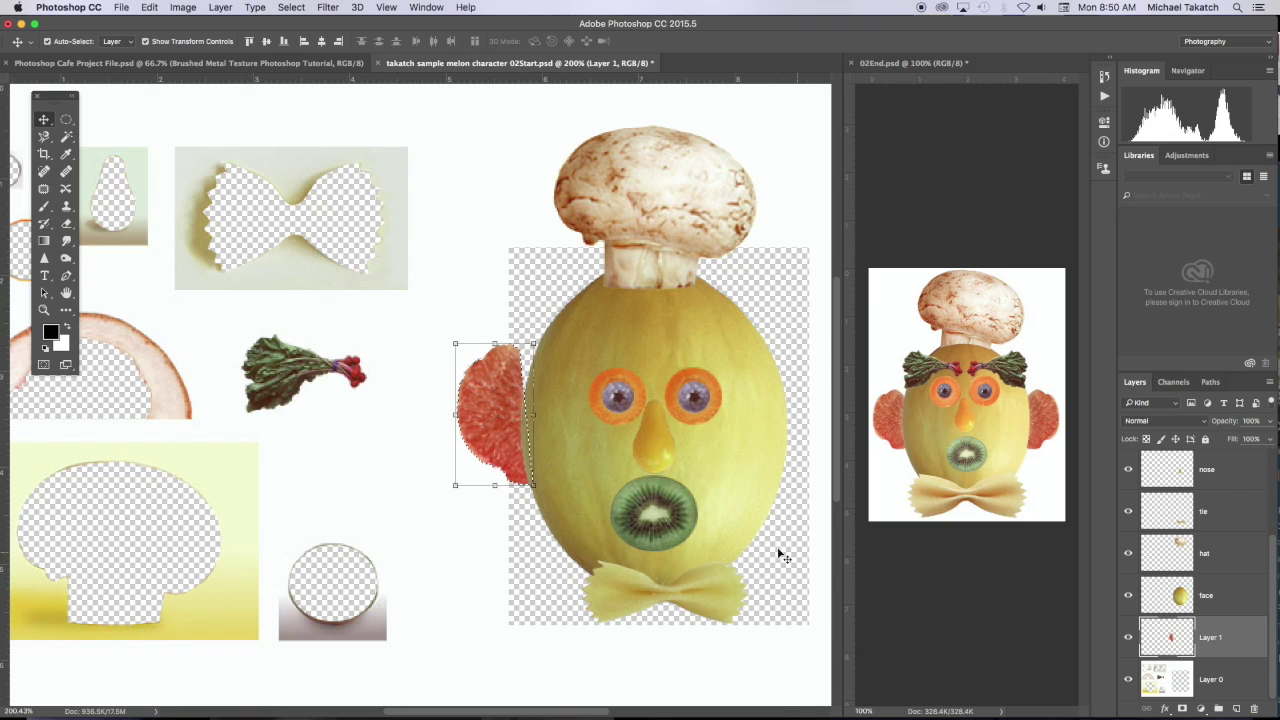
pyautogui.moveTo(496, 393); pyautogui.dragTo(545, 318)
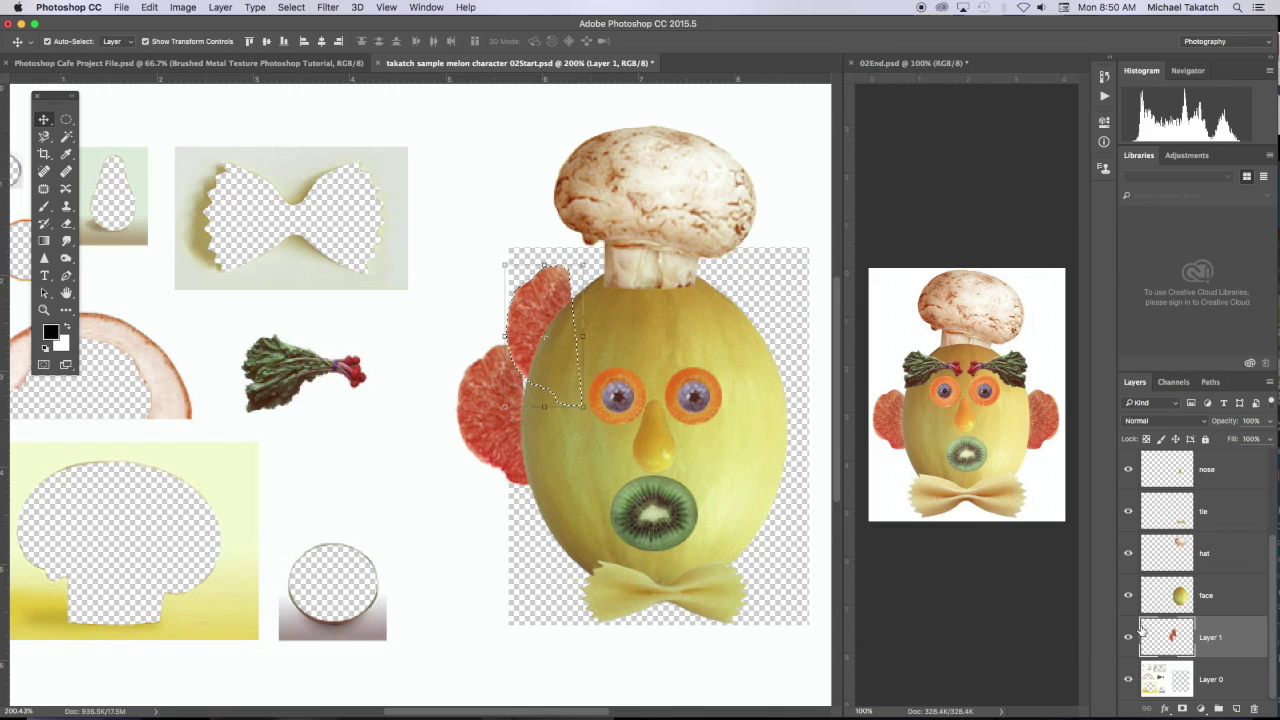
pyautogui.press('super+alt+z')
pyautogui.press('super+alt+z')
pyautogui.press('super+d')
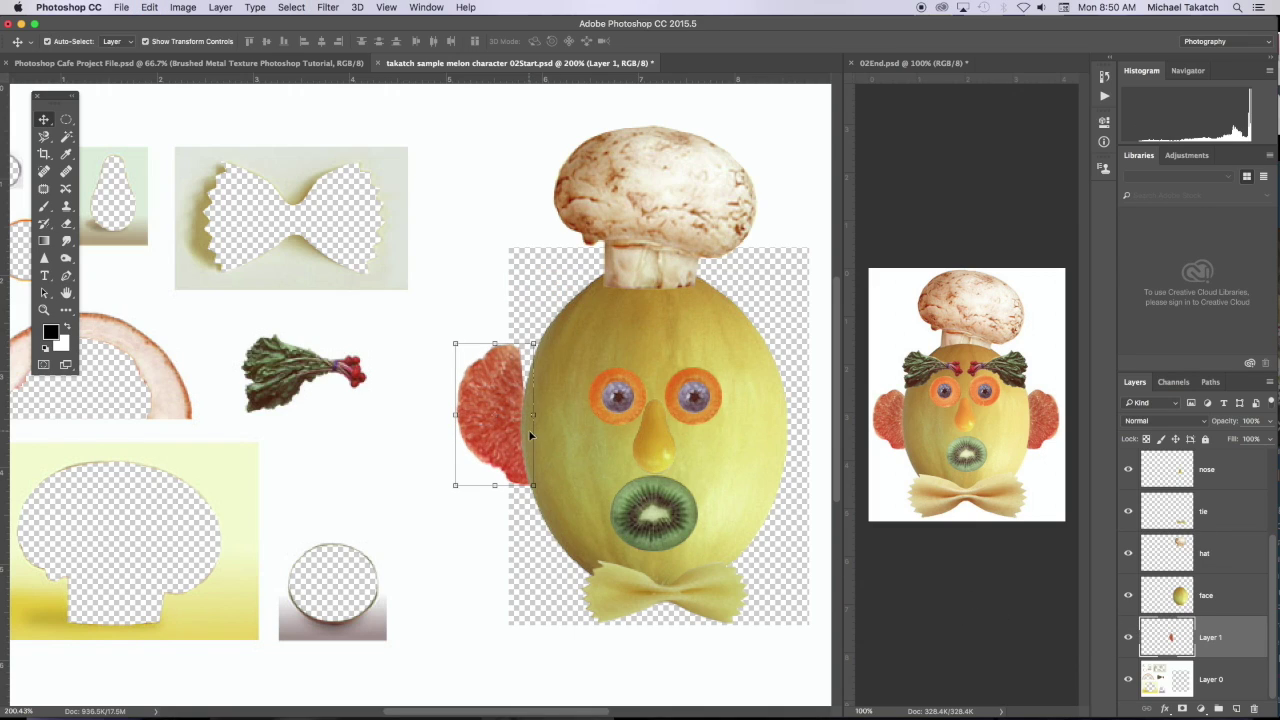
# Duplicate the grapefruit ear to the melon's right side and flip the copy horizontally.
pyautogui.moveTo(502, 440); pyautogui.dragTo(788, 432)
pyautogui.hscroll(5, 785, 426)
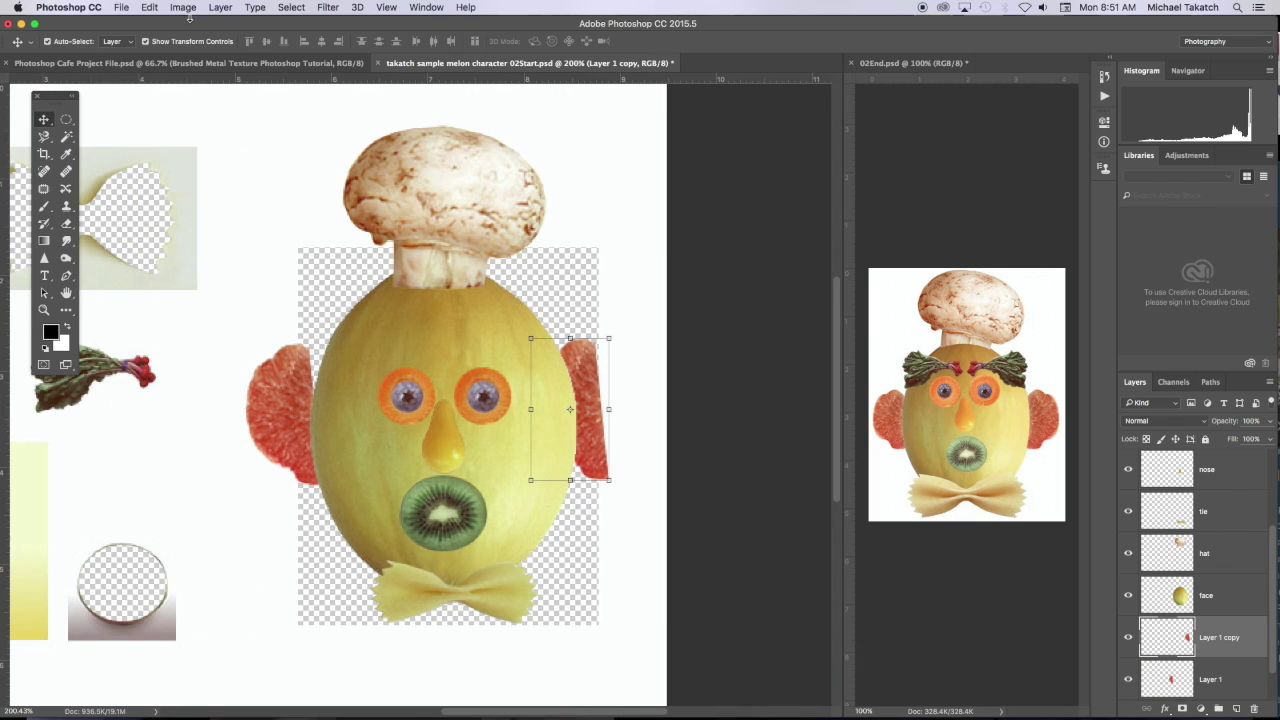
pyautogui.click(150, 8)
pyautogui.moveTo(199, 292)
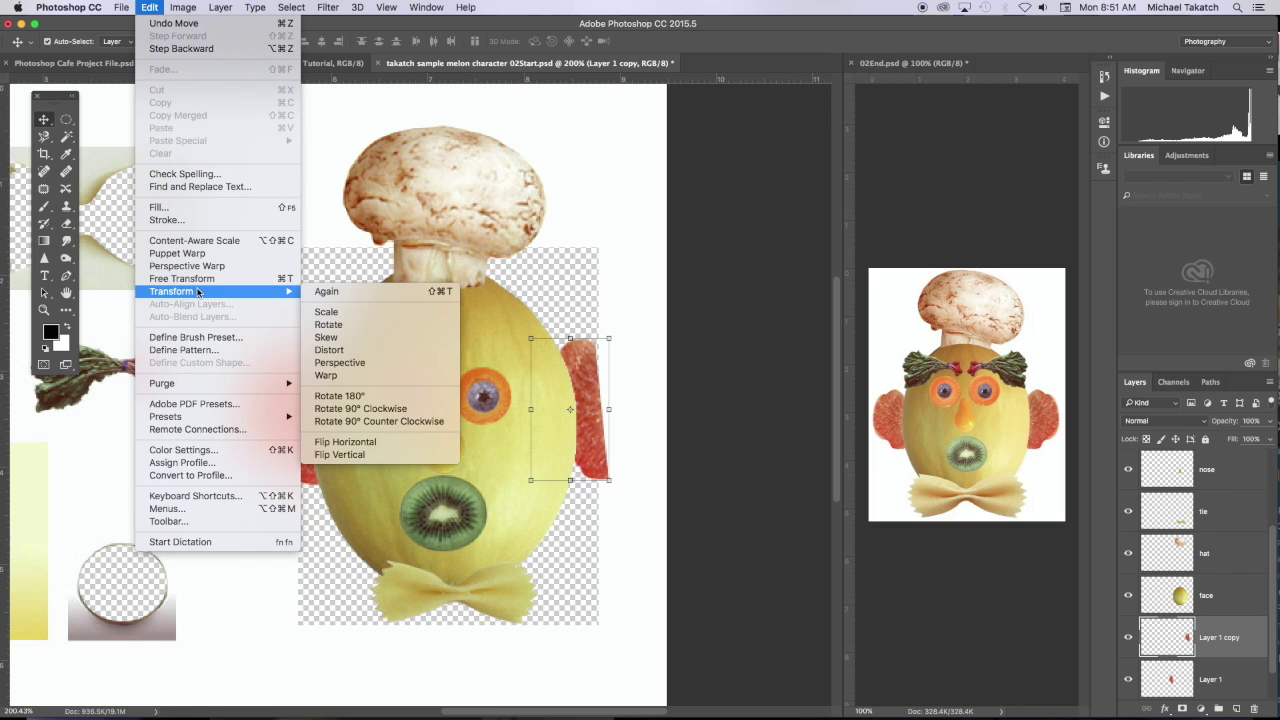
pyautogui.click(377, 443)
# Position the flipped ear against the melon's right edge, narrow its width to about 91.5%, and apply the transform.
pyautogui.moveTo(570, 422); pyautogui.dragTo(608, 406)
pyautogui.moveTo(530, 409); pyautogui.dragTo(590, 430)
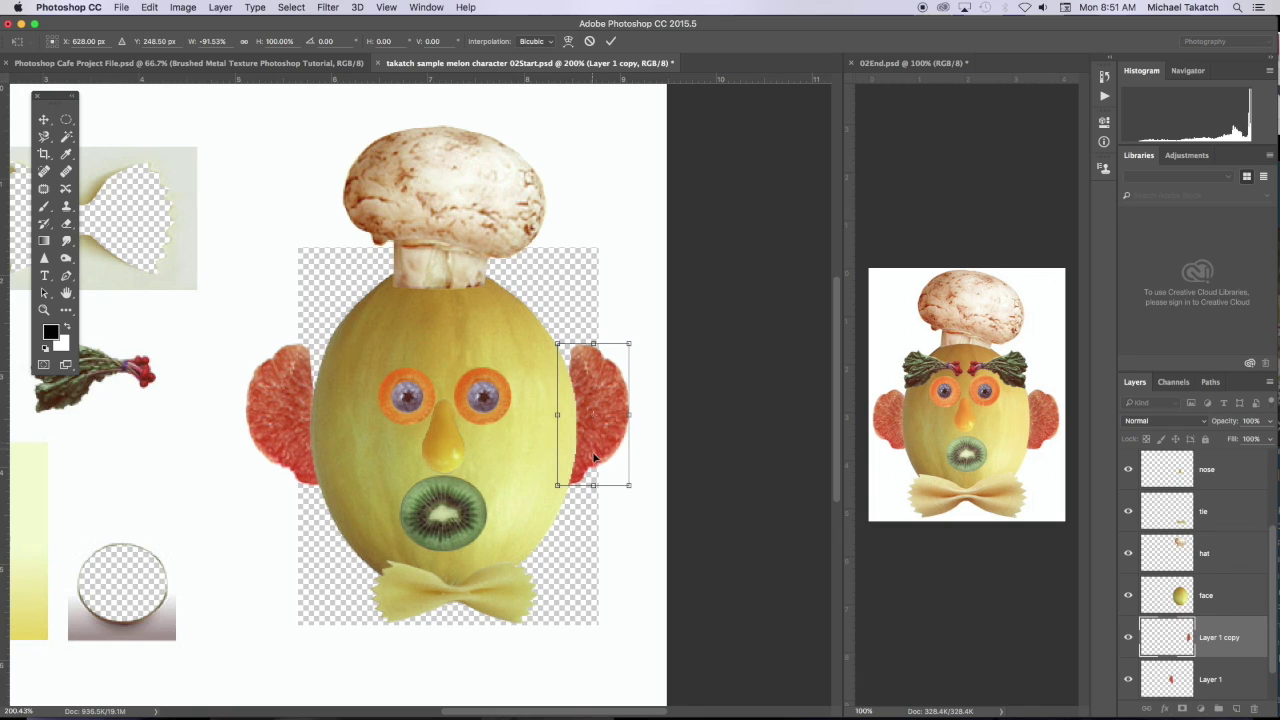
pyautogui.click(611, 41)
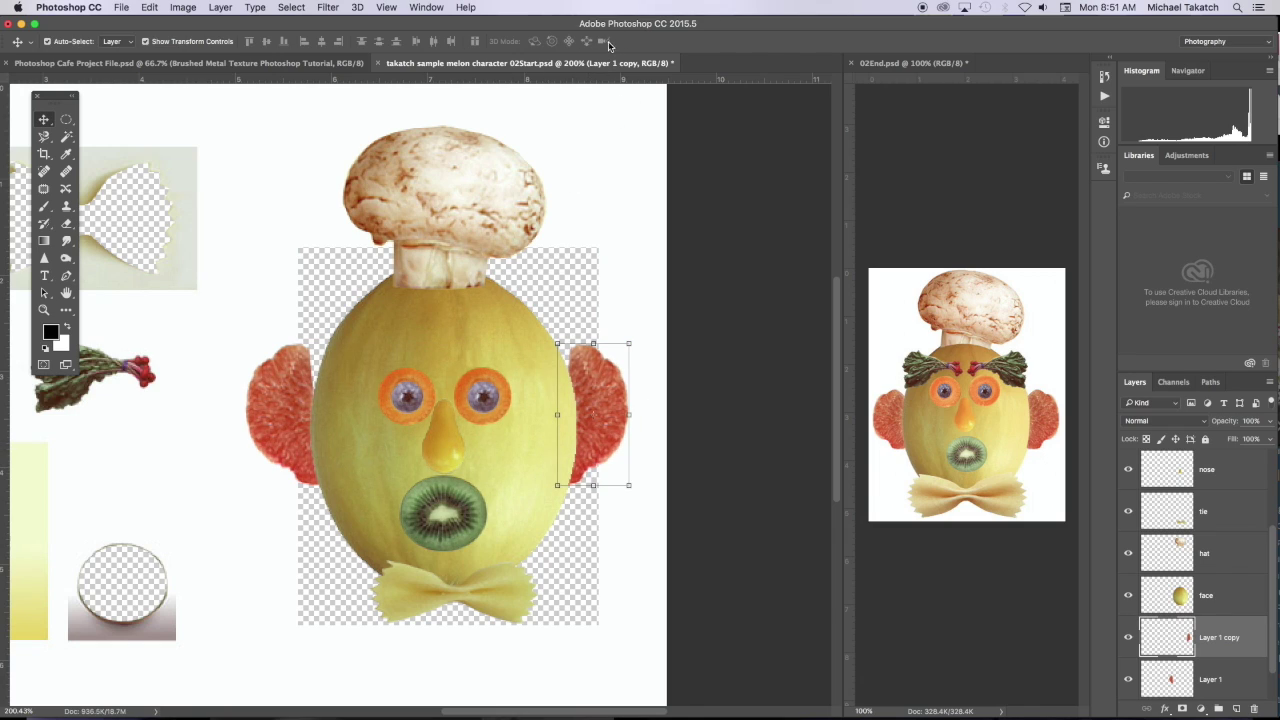
# Shift both grapefruit ears slightly down to matching heights on the two sides of the melon.
pyautogui.click(286, 392)
pyautogui.moveTo(290, 397)
pyautogui.mouseDown()
pyautogui.moveTo(290, 385)
pyautogui.moveTo(289, 405)
pyautogui.mouseUp()
pyautogui.moveTo(617, 425); pyautogui.dragTo(617, 433)
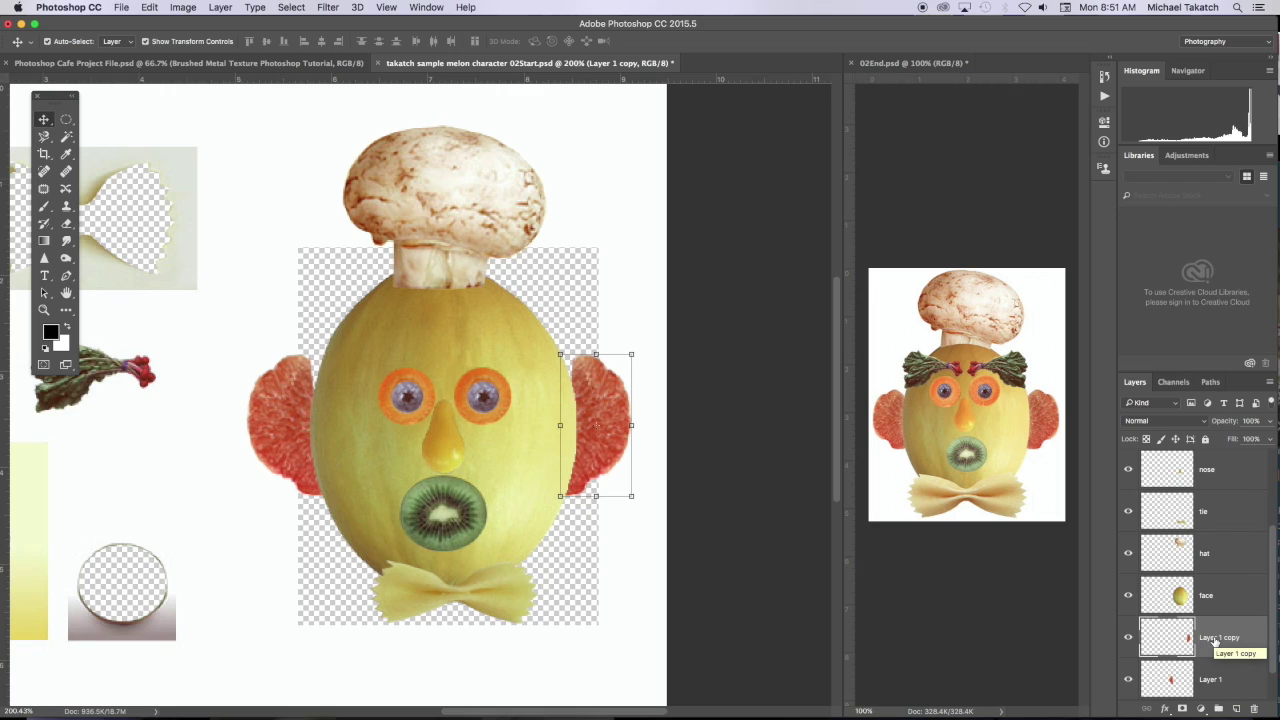
# Rename the right and left grapefruit layers as "ear r" and "ear l", and nudge the left ear slightly.
pyautogui.write('ear r')
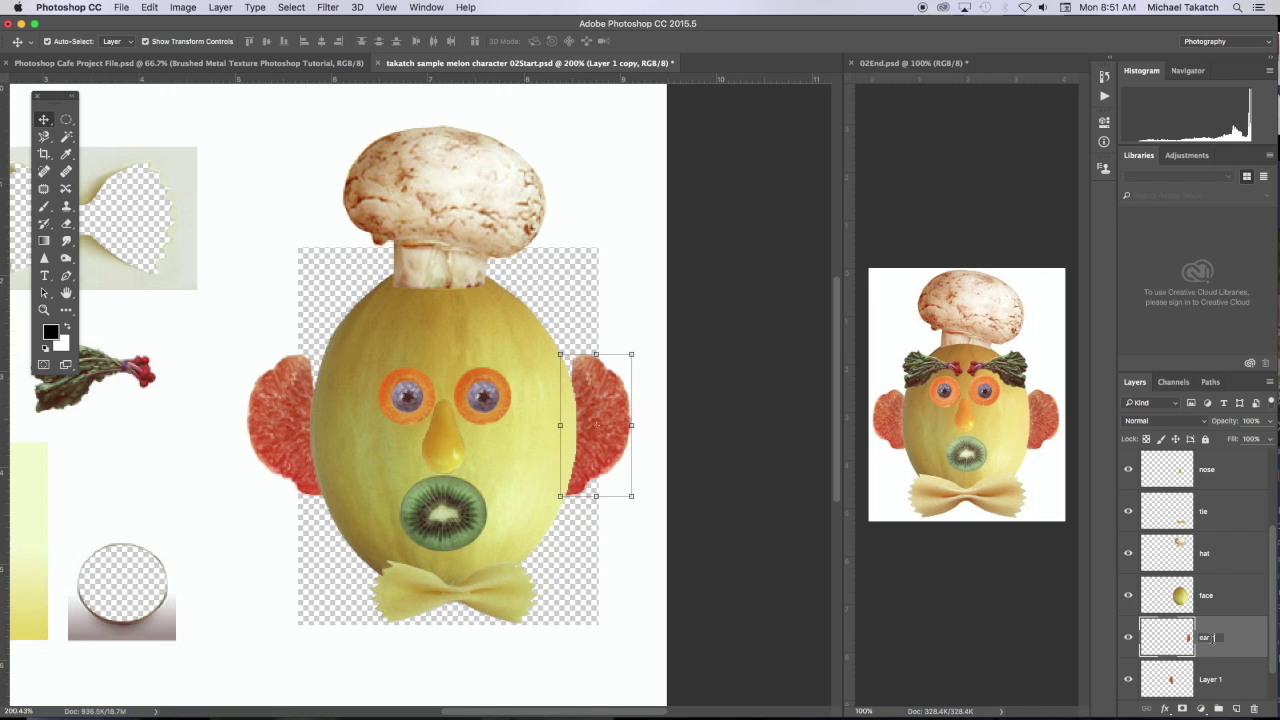
pyautogui.doubleClick(1211, 680)
pyautogui.write('ear l')
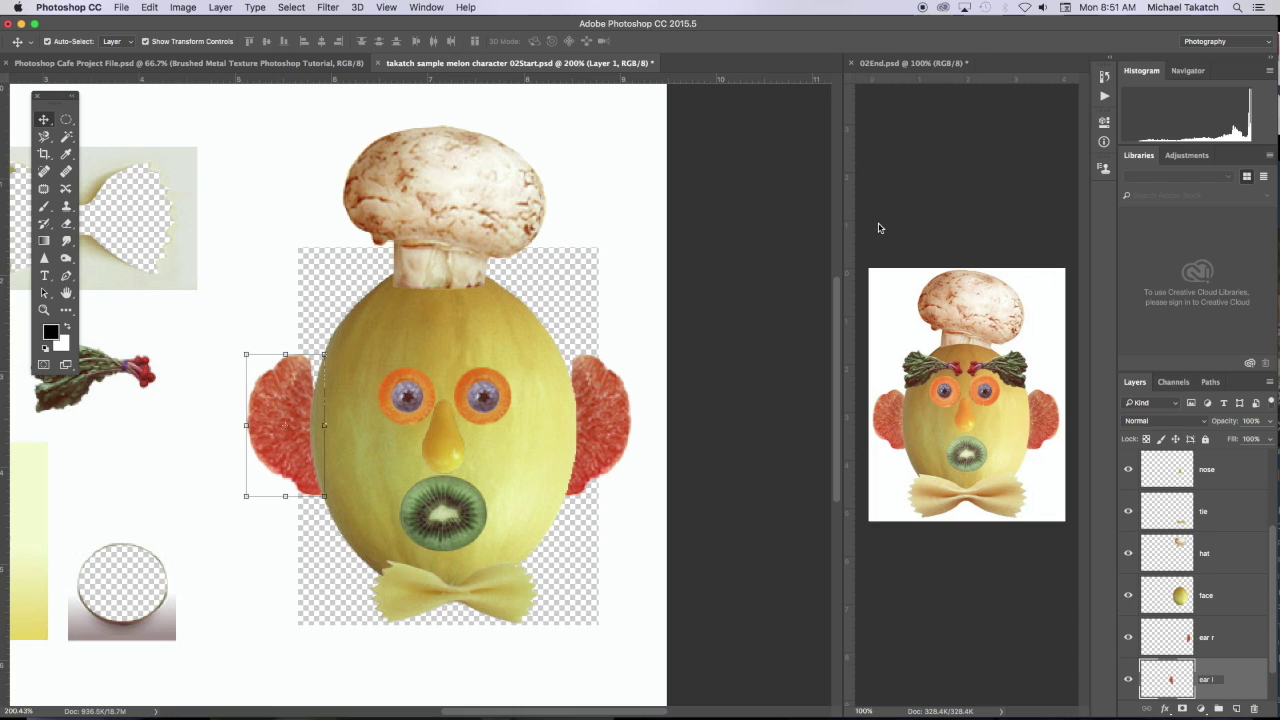
pyautogui.press('Return')
pyautogui.moveTo(282, 393); pyautogui.dragTo(294, 392)
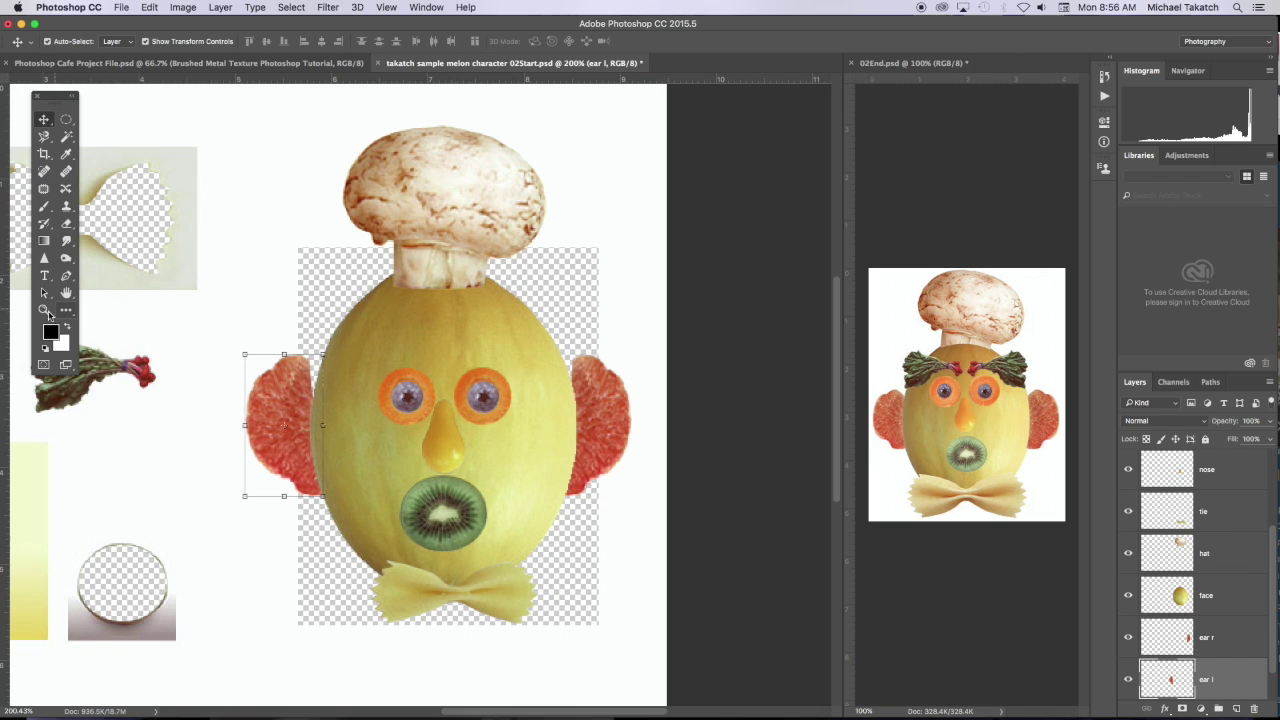
# Select a rectangular area around the leafy bunch on Layer 0 with the Rectangular Marquee tool.
pyautogui.click(43, 309)
pyautogui.moveTo(140, 378); pyautogui.dragTo(585, 337)
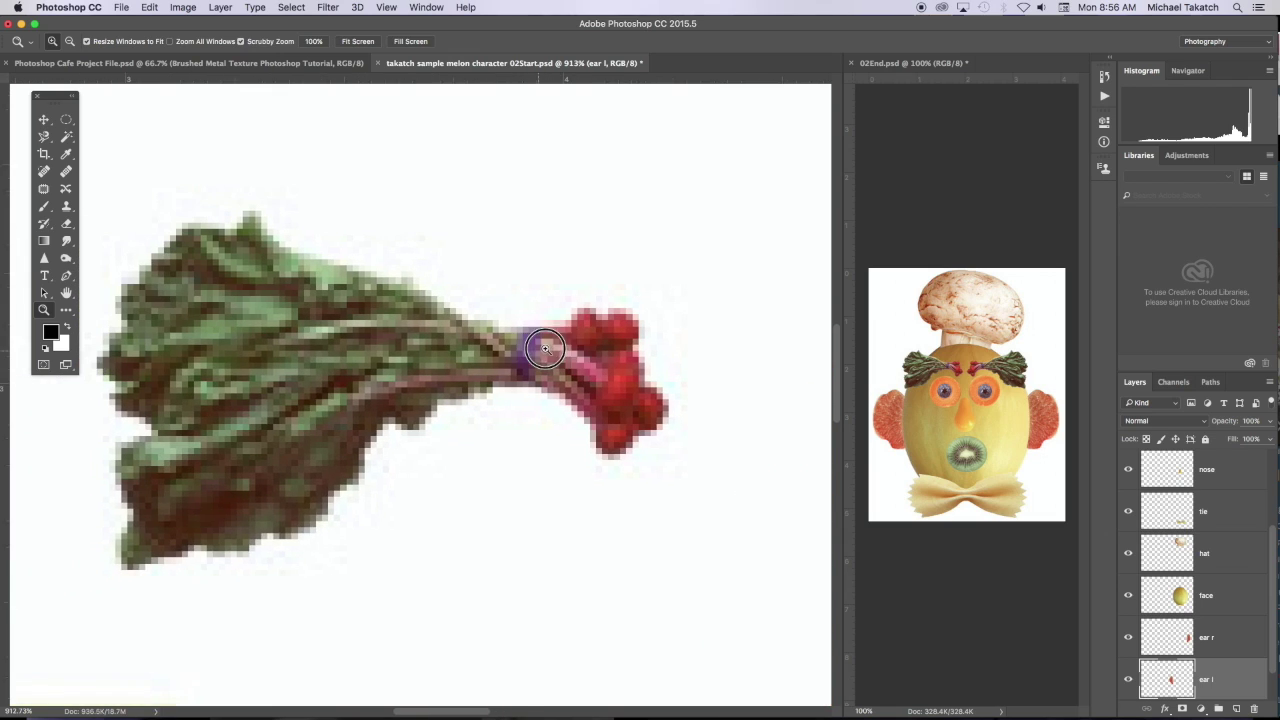
pyautogui.keyDown('alt'); pyautogui.click(585, 337); pyautogui.keyUp('alt')
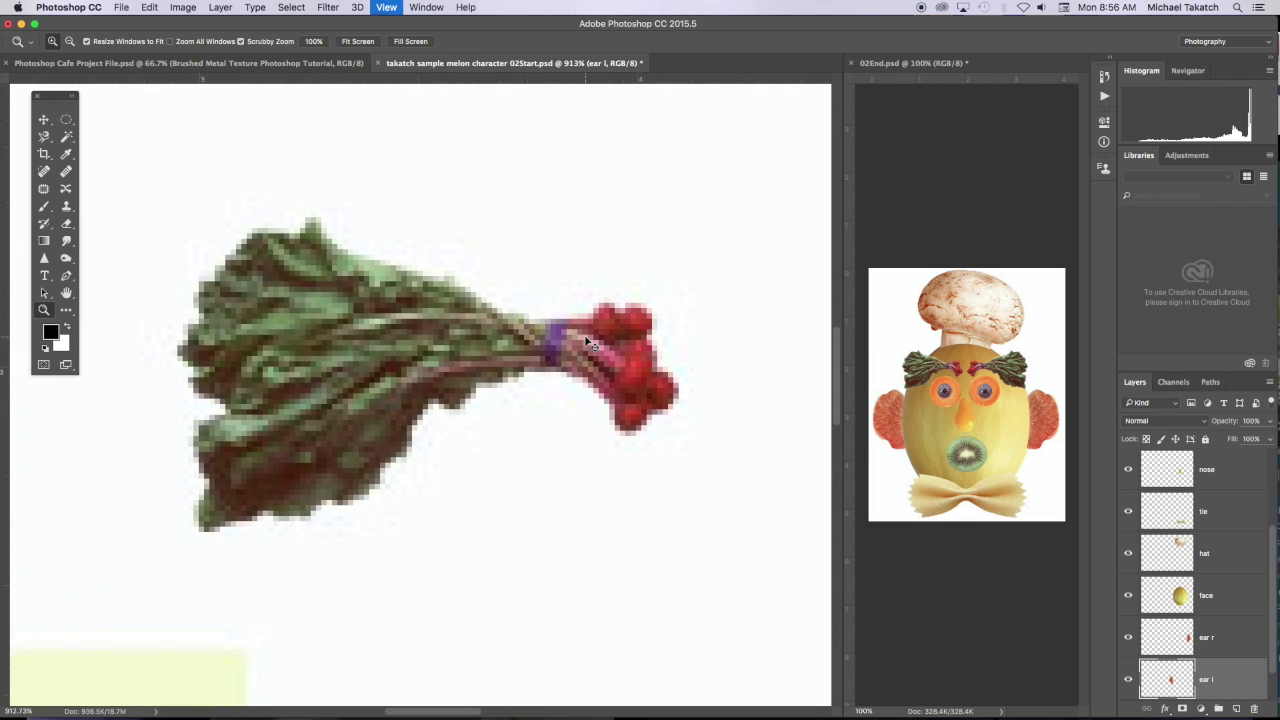
pyautogui.keyDown('alt'); pyautogui.click(585, 337); pyautogui.keyUp('alt')
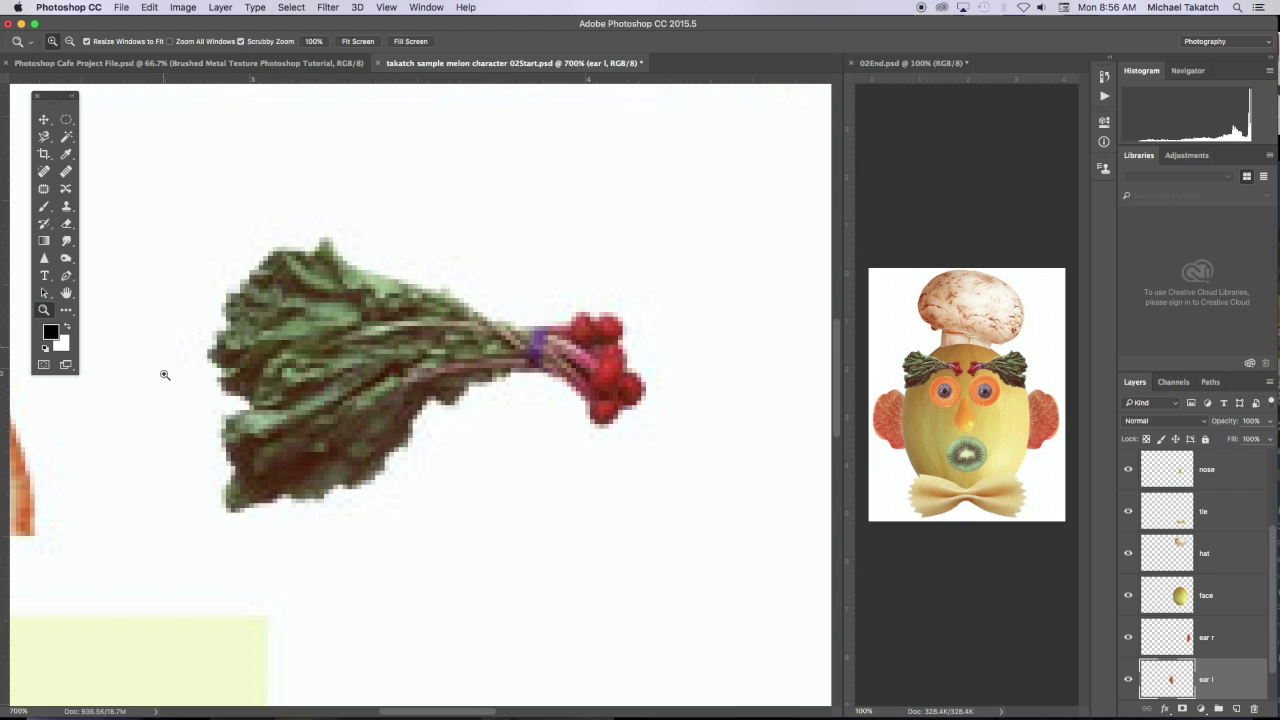
pyautogui.click(65, 119)
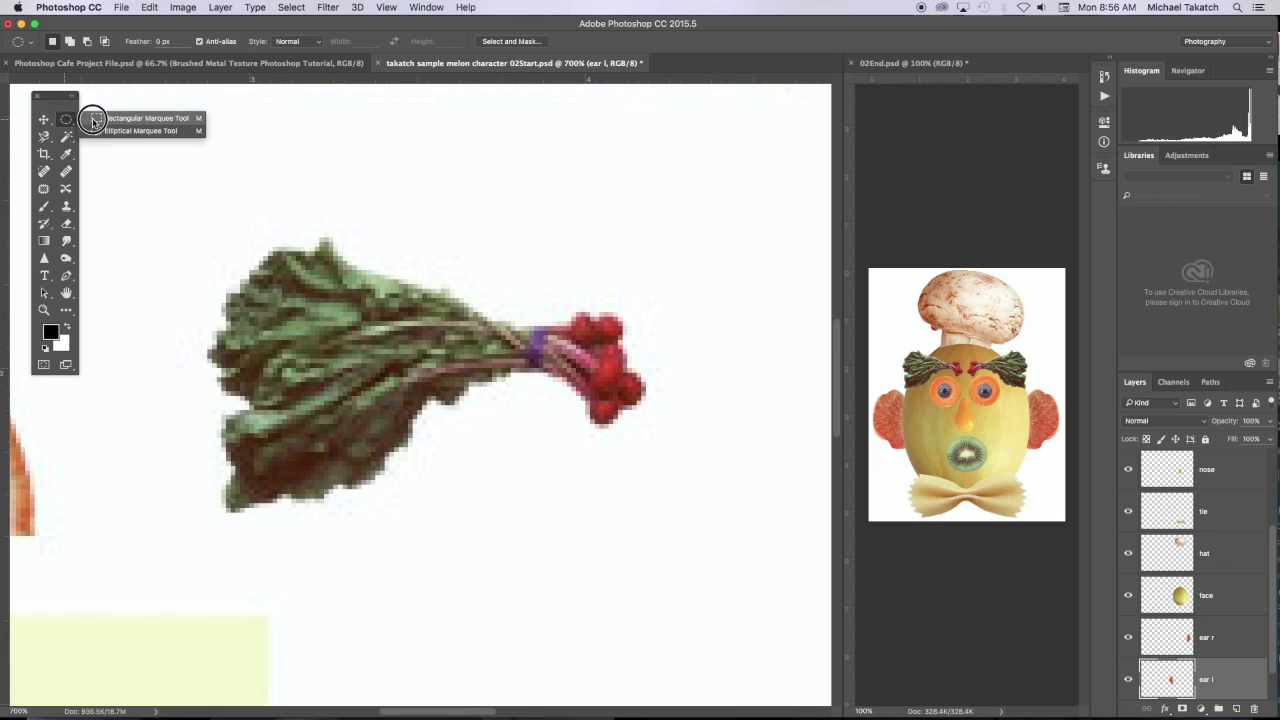
pyautogui.click(95, 120)
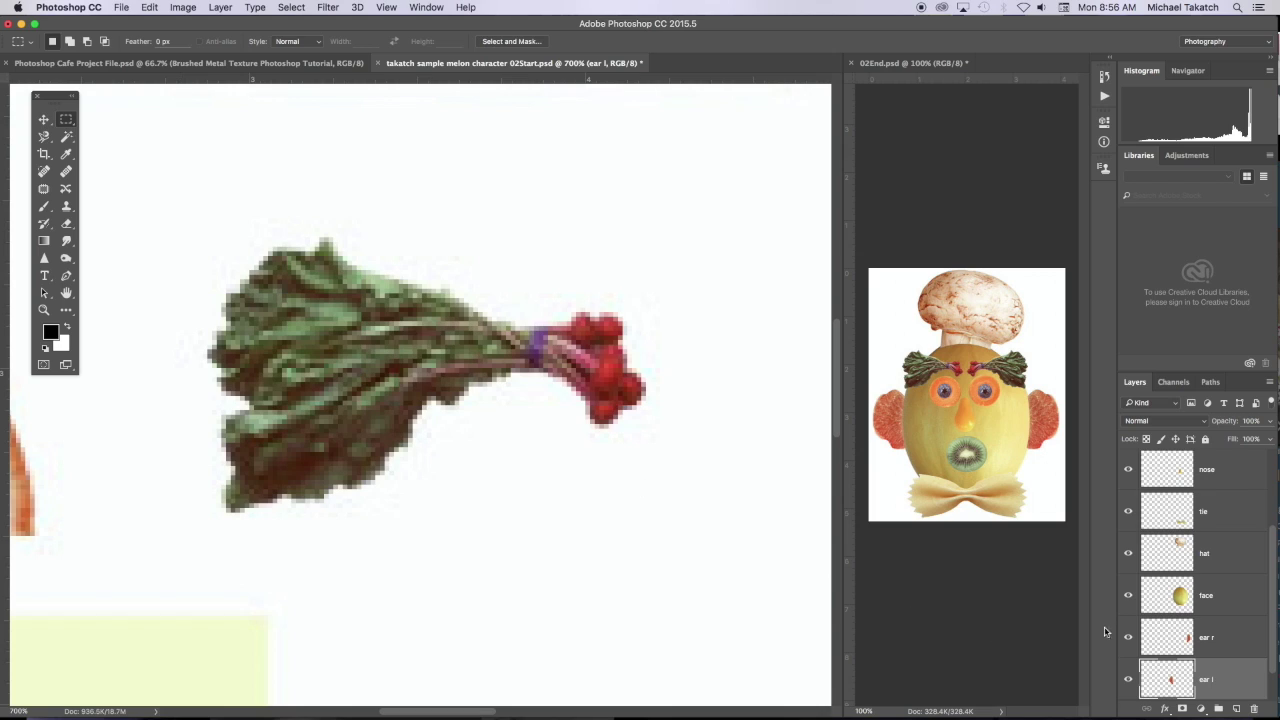
pyautogui.scroll(-1, 1181, 601)
pyautogui.click(1244, 680)
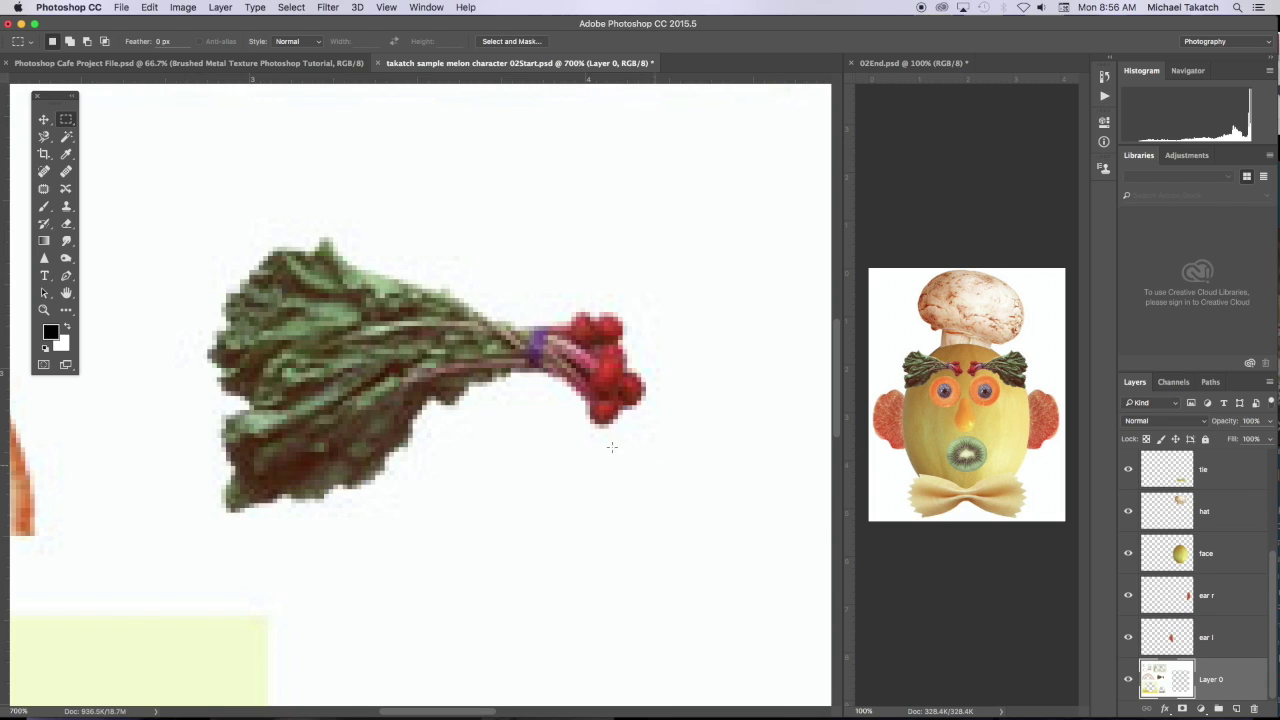
pyautogui.moveTo(184, 200); pyautogui.dragTo(695, 548)
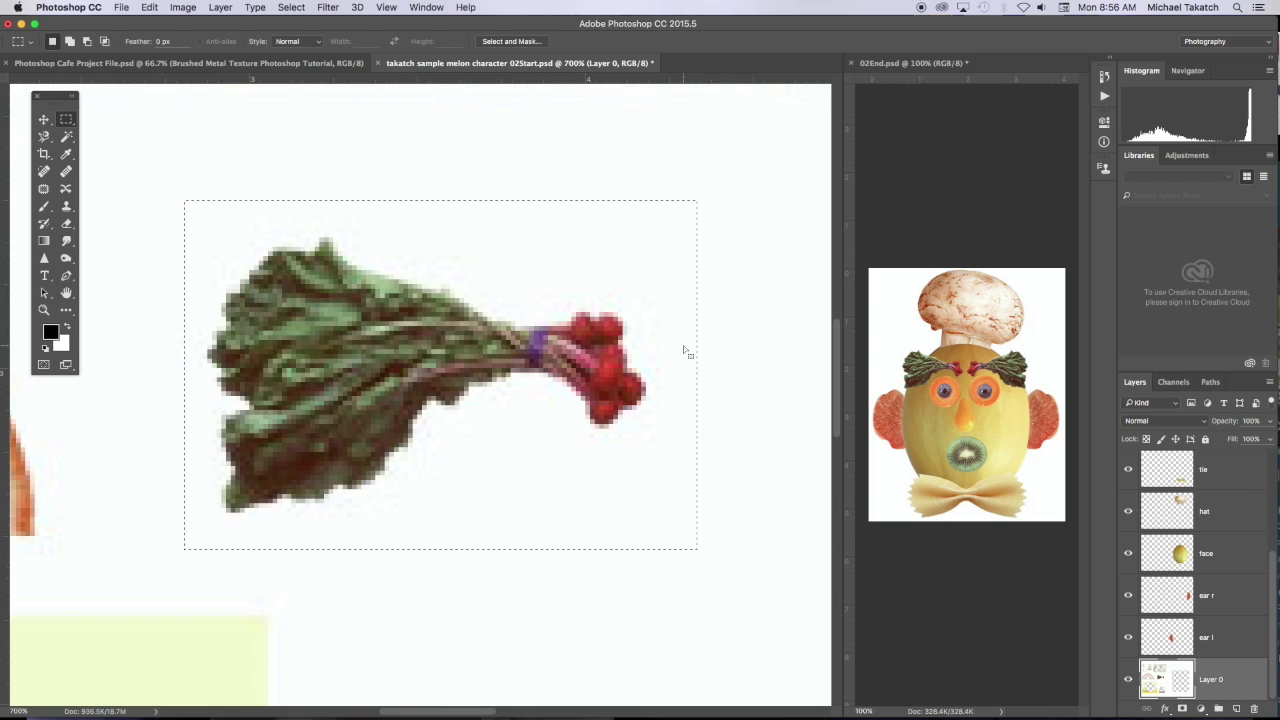
pyautogui.press('v')
pyautogui.moveTo(436, 328); pyautogui.dragTo(525, 323)
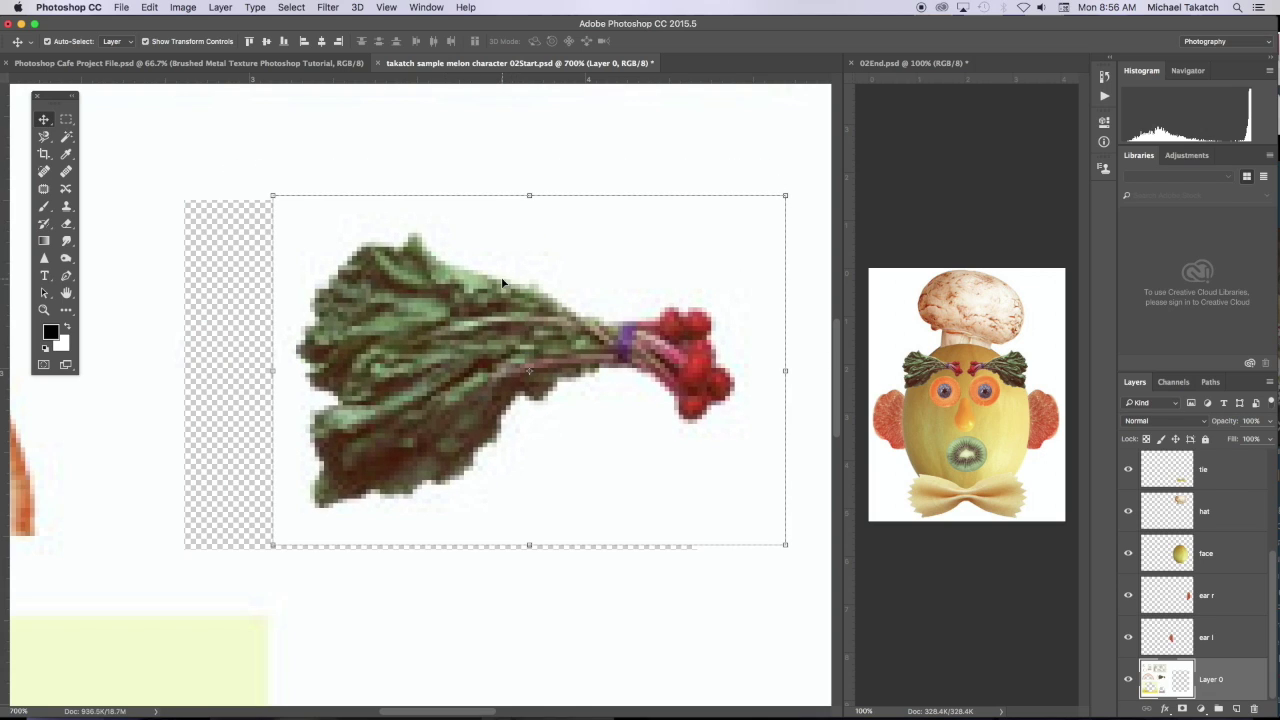
pyautogui.press('super+z')
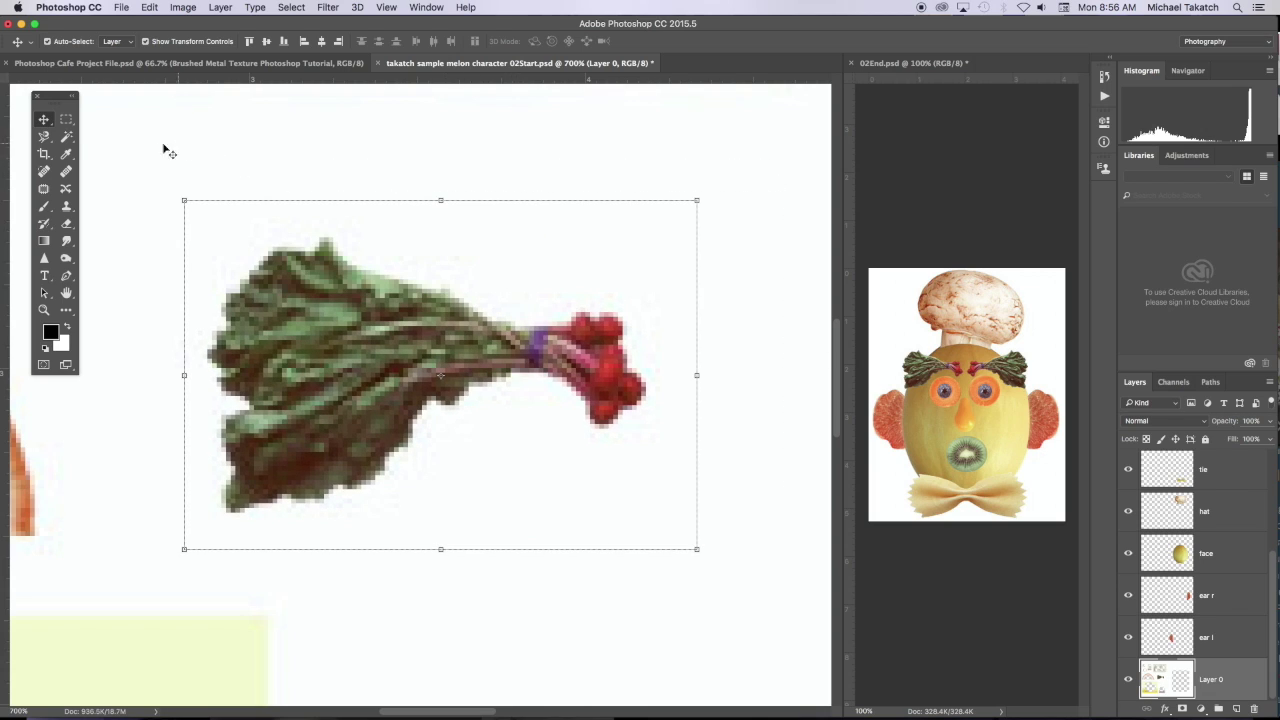
# Subtract the white background from the rectangular selection with the Magic Wand and cut the leafy bunch to a new layer.
pyautogui.click(67, 137)
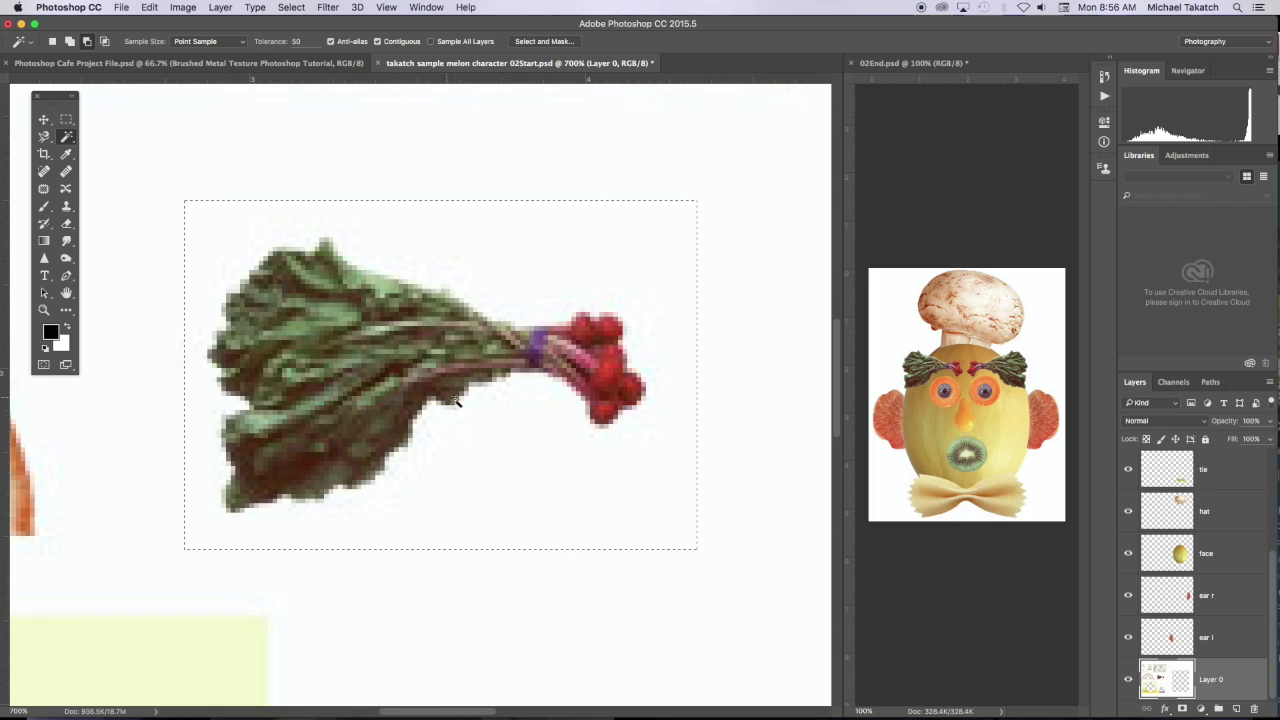
pyautogui.click(503, 438)
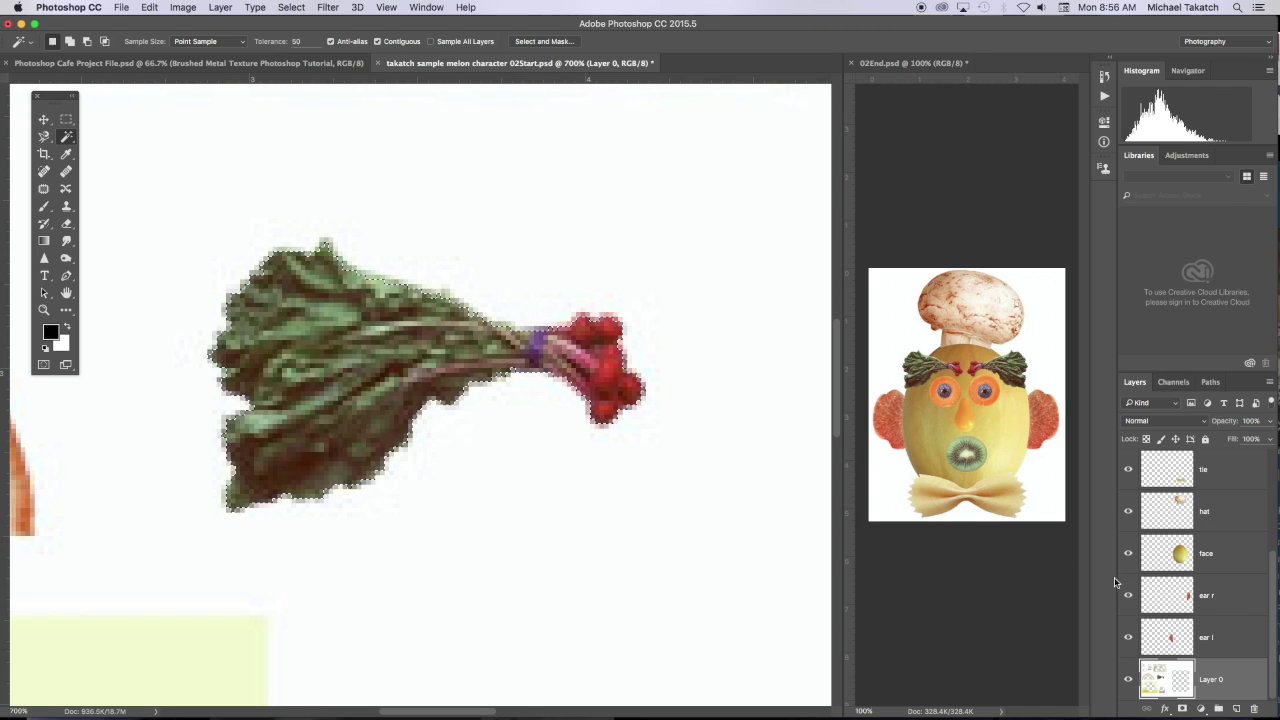
pyautogui.click(220, 7)
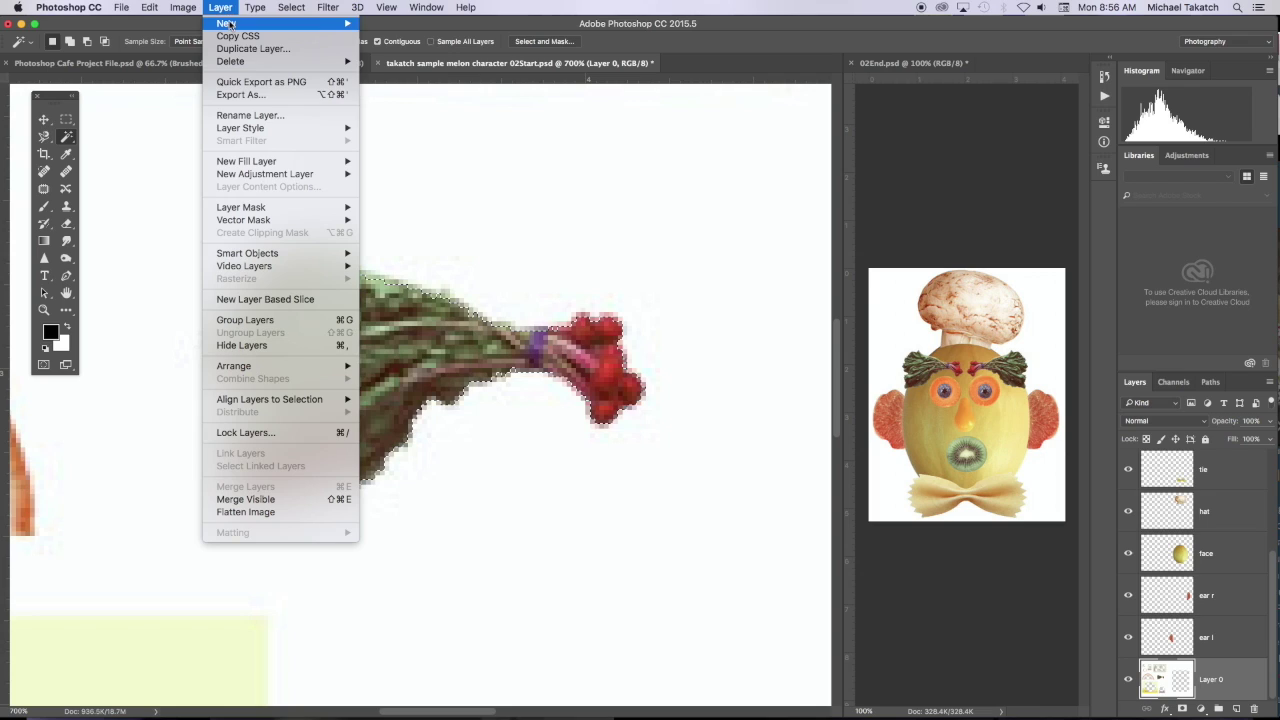
pyautogui.moveTo(290, 23)
pyautogui.click(424, 136)
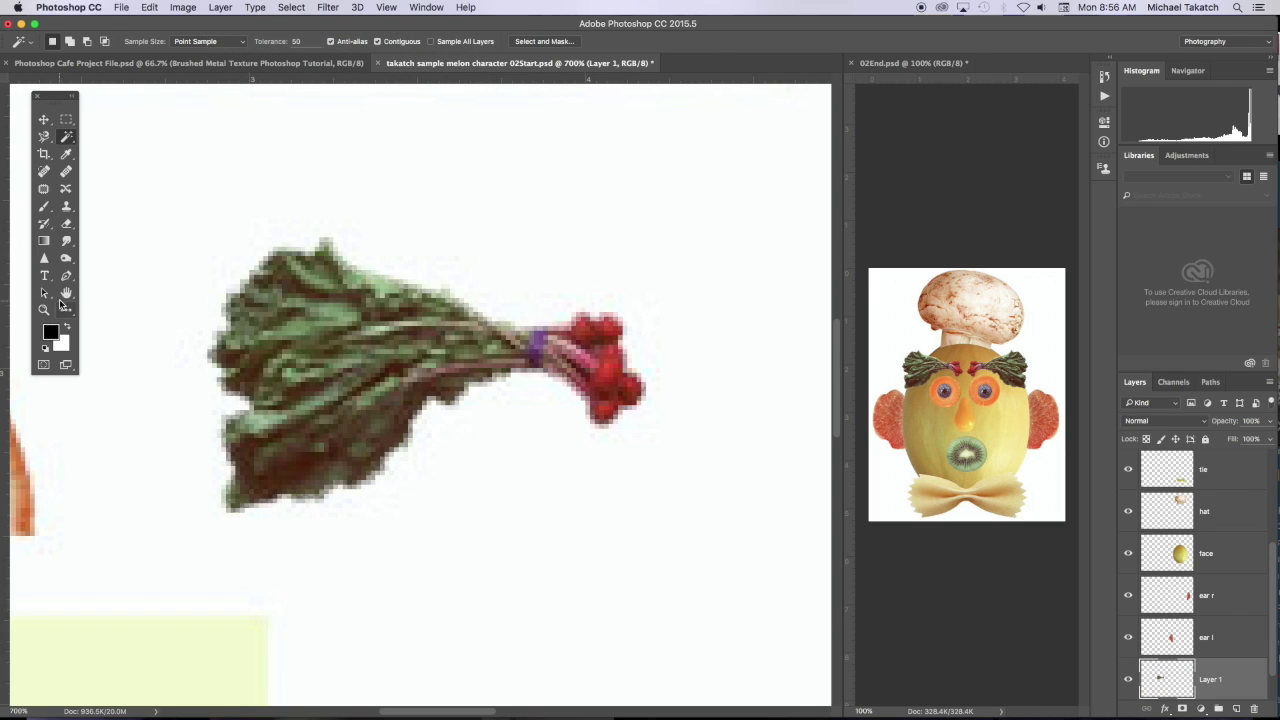
# Move the leafy bunch above the melon's left eye as an eyebrow and place its layer directly above the face layer.
pyautogui.doubleClick(44, 311)
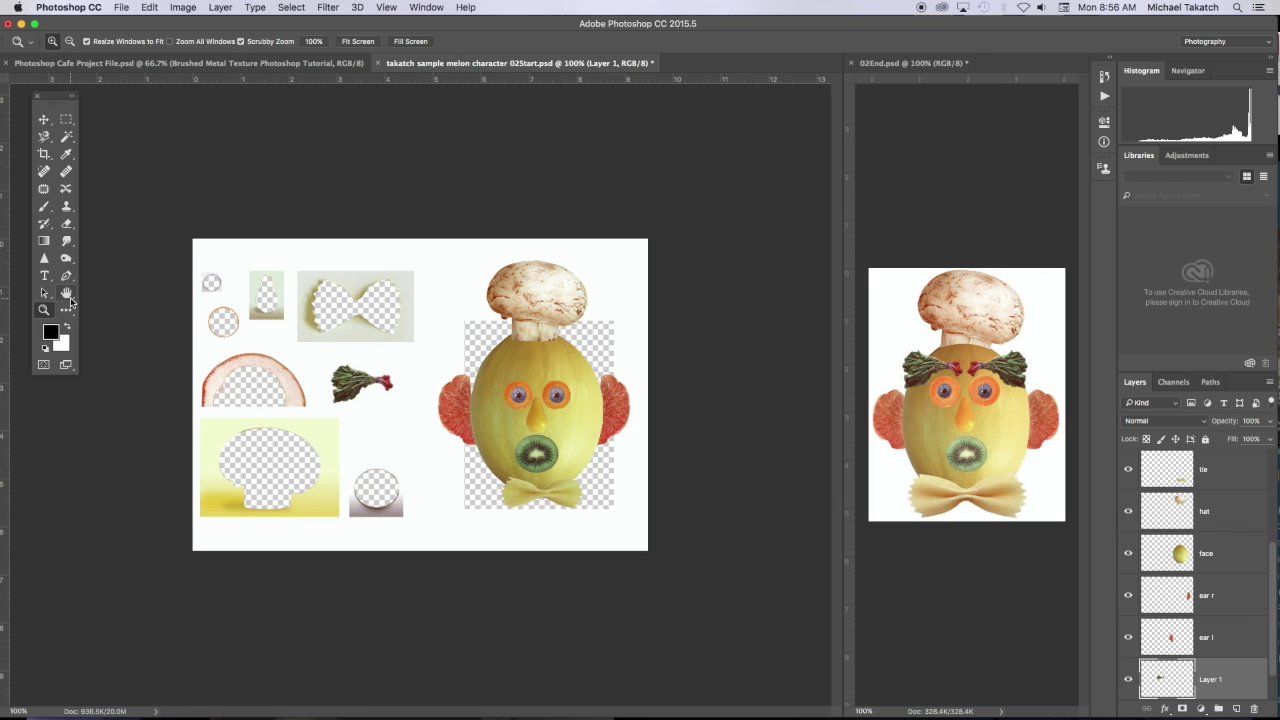
pyautogui.doubleClick(67, 295)
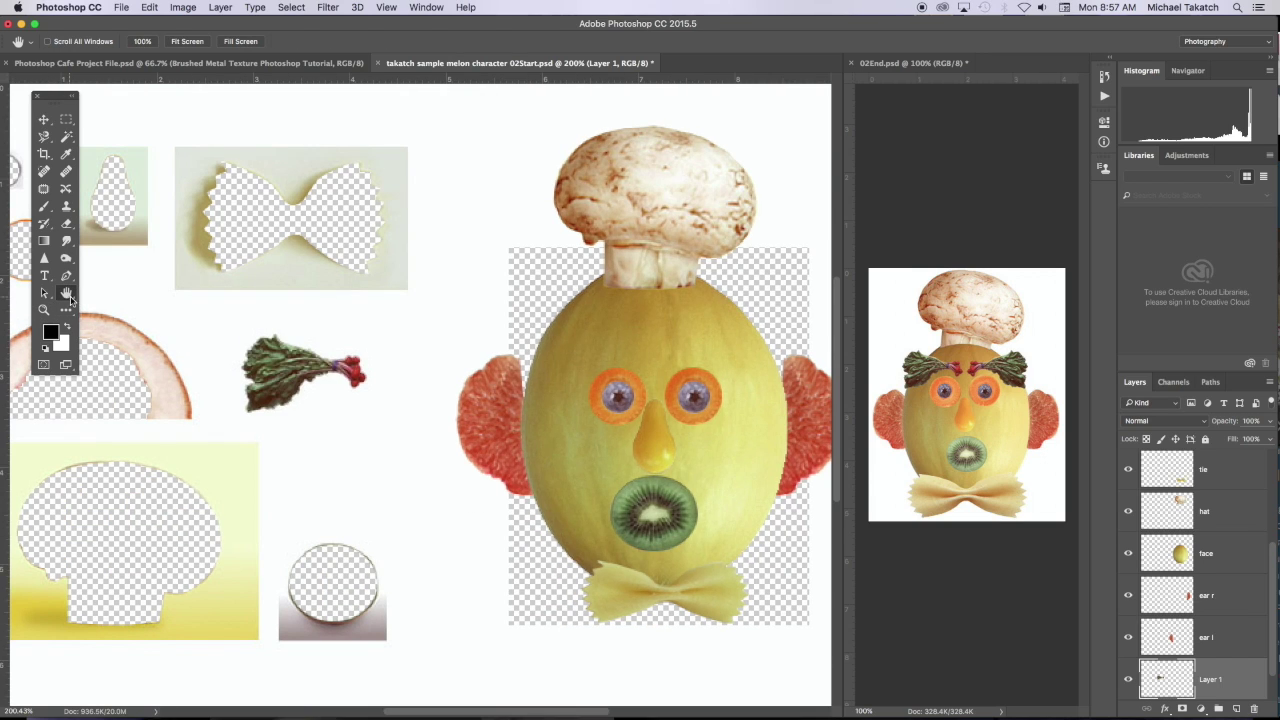
pyautogui.click(44, 120)
pyautogui.click(329, 358)
pyautogui.moveTo(303, 369); pyautogui.dragTo(505, 318)
pyautogui.moveTo(1239, 675); pyautogui.dragTo(1225, 533)
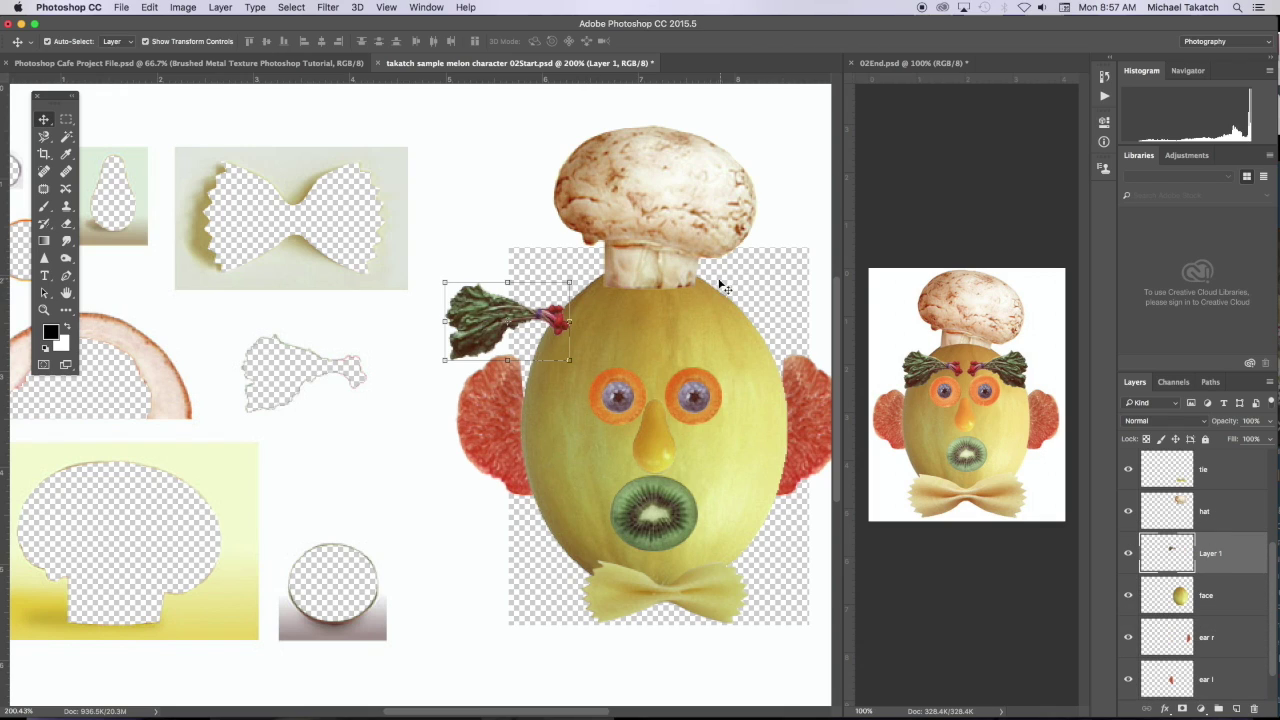
pyautogui.moveTo(525, 313); pyautogui.dragTo(594, 331)
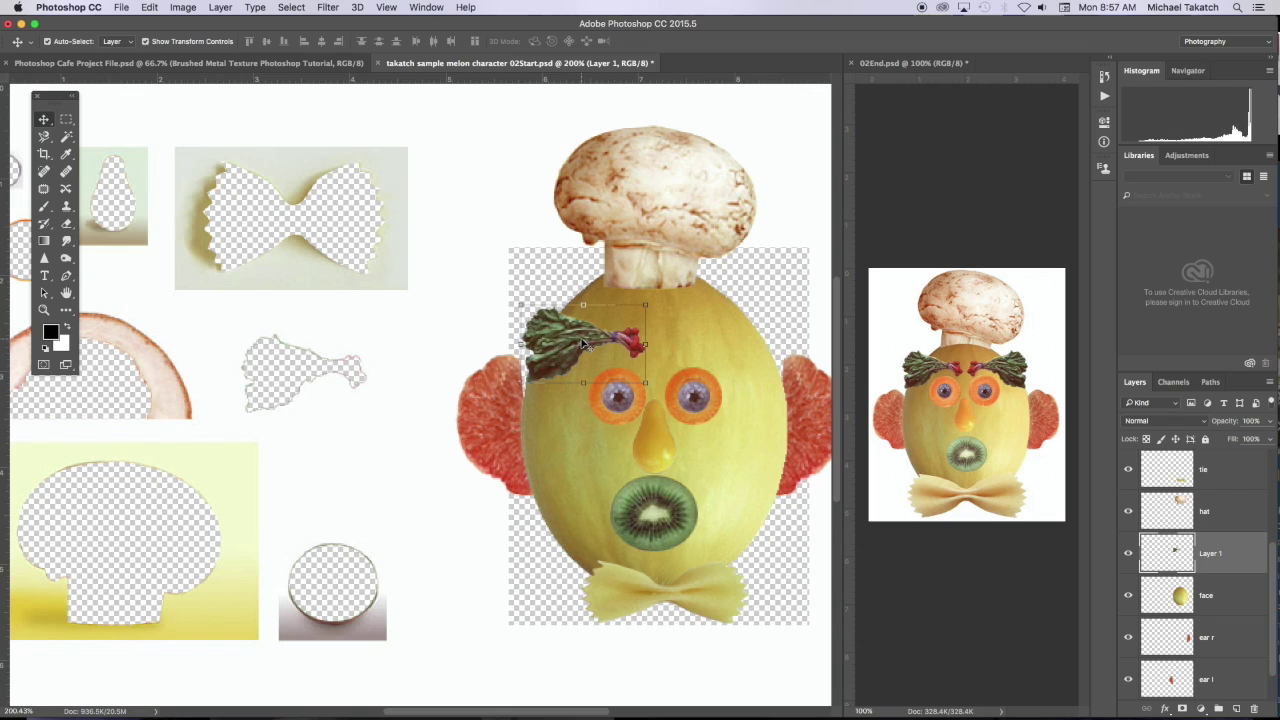
# Duplicate the leafy eyebrow, flip the copy horizontally, and position it above the right eye.
pyautogui.moveTo(557, 343); pyautogui.dragTo(662, 322)
pyautogui.click(153, 9)
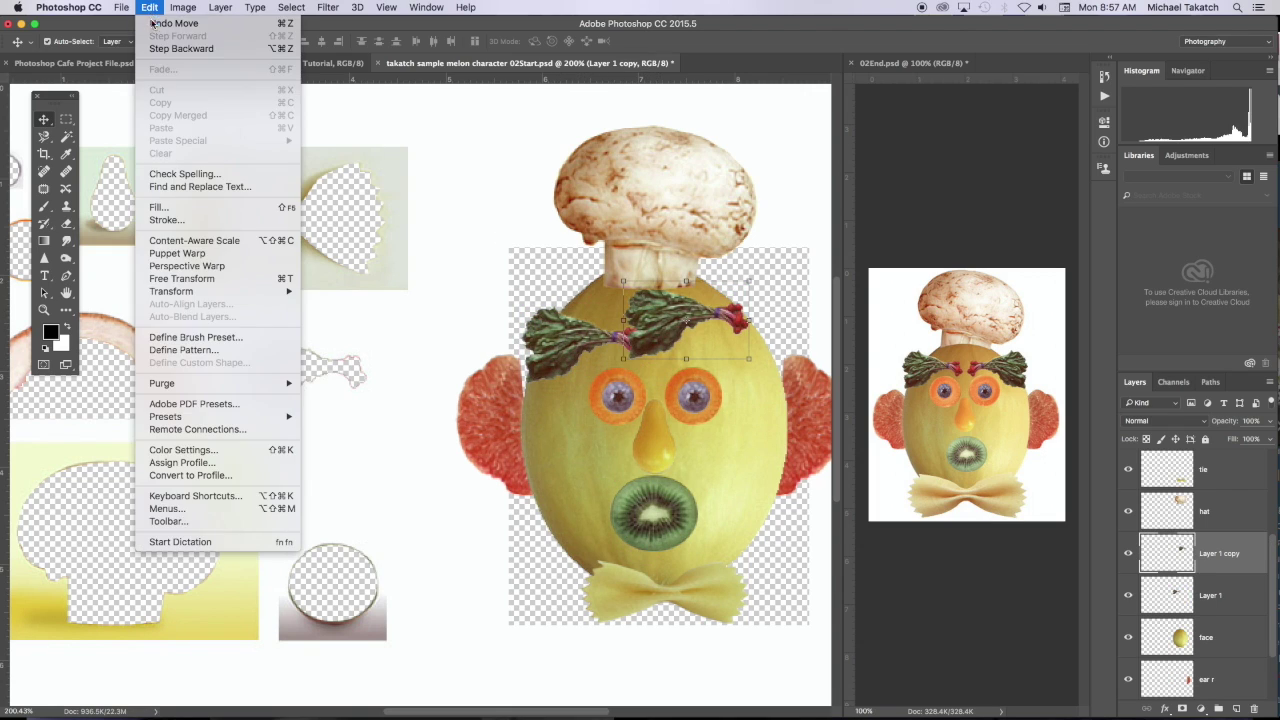
pyautogui.moveTo(227, 295)
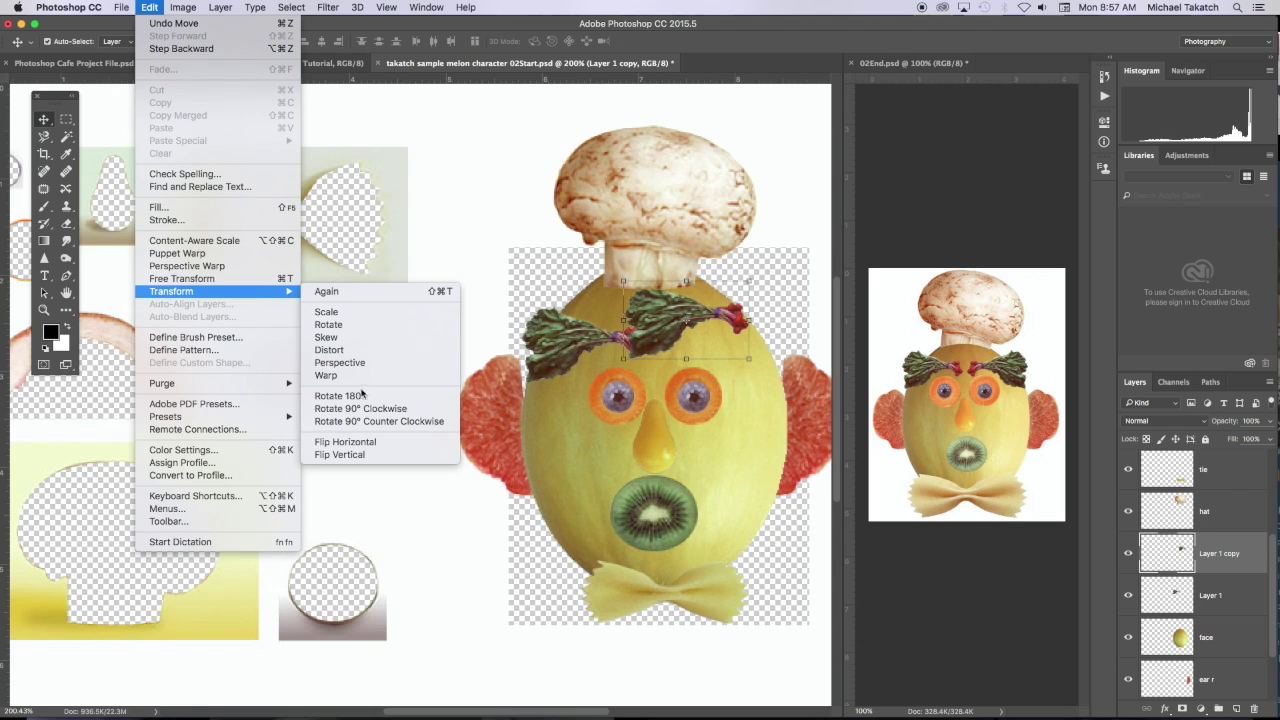
pyautogui.click(370, 441)
pyautogui.moveTo(710, 316); pyautogui.dragTo(738, 342)
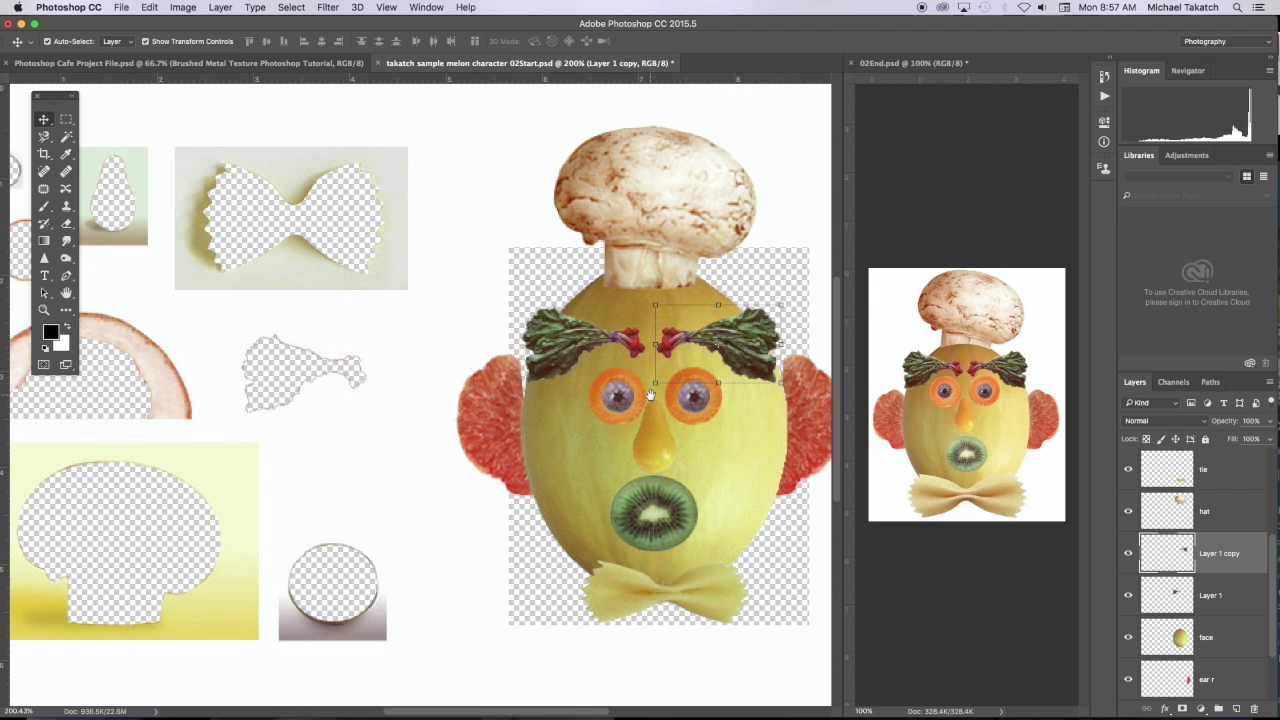
# Nudge the left eye slightly up toward its eyebrow.
pyautogui.hscroll(5, 608, 399)
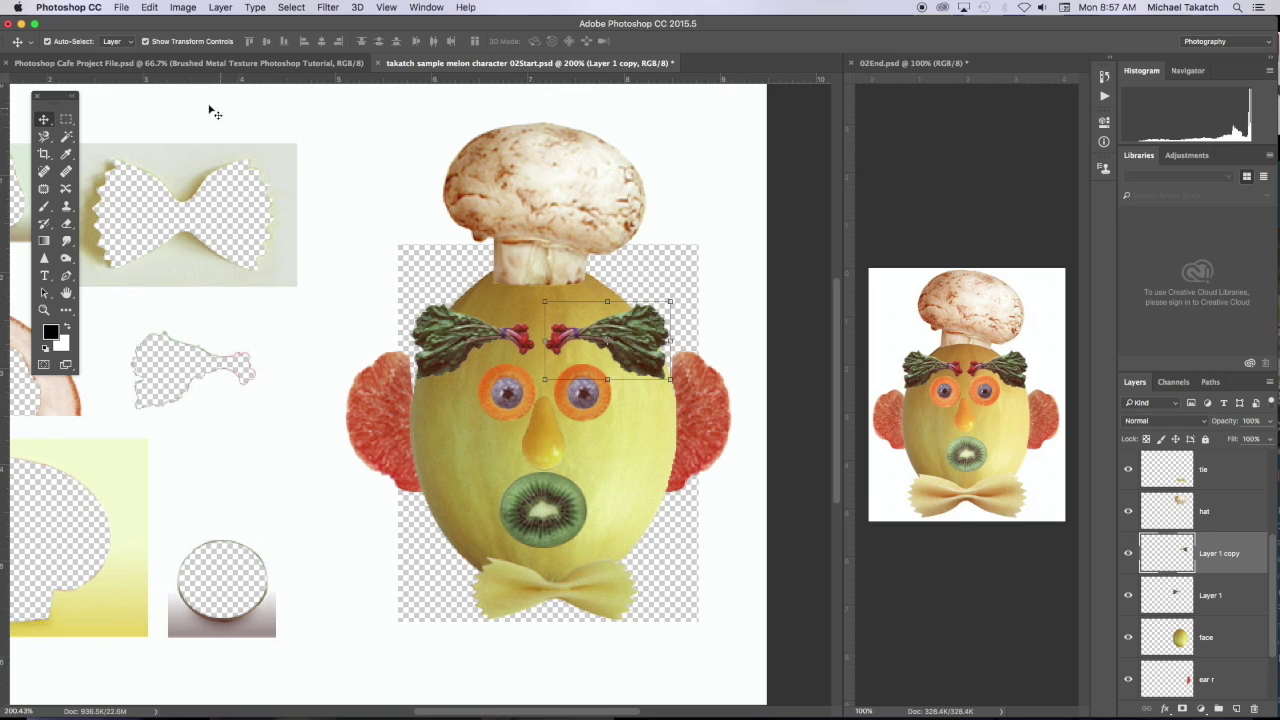
pyautogui.moveTo(511, 390)
pyautogui.mouseDown()
pyautogui.moveTo(508, 374)
pyautogui.moveTo(507, 394)
pyautogui.mouseUp()
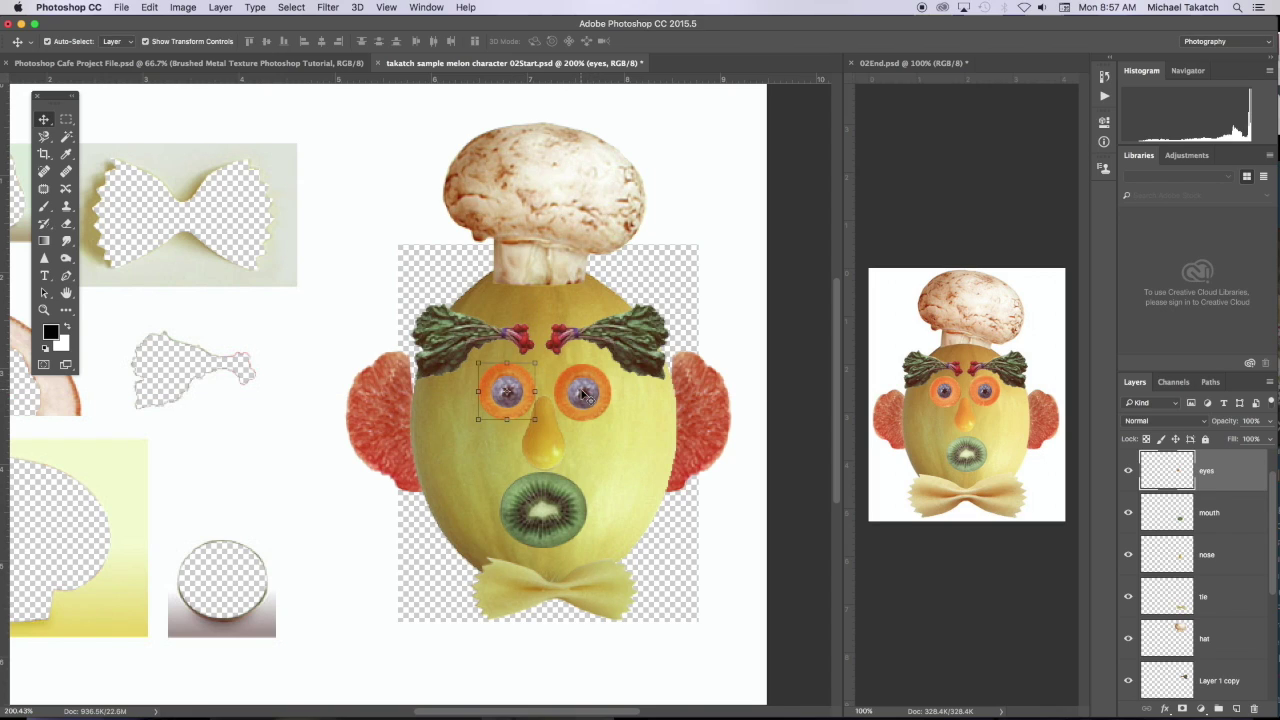
pyautogui.press('Up')
pyautogui.press('Up')
pyautogui.press('Up')
pyautogui.press('Up')
pyautogui.press('Up')
pyautogui.press('Up')
pyautogui.press('Up')
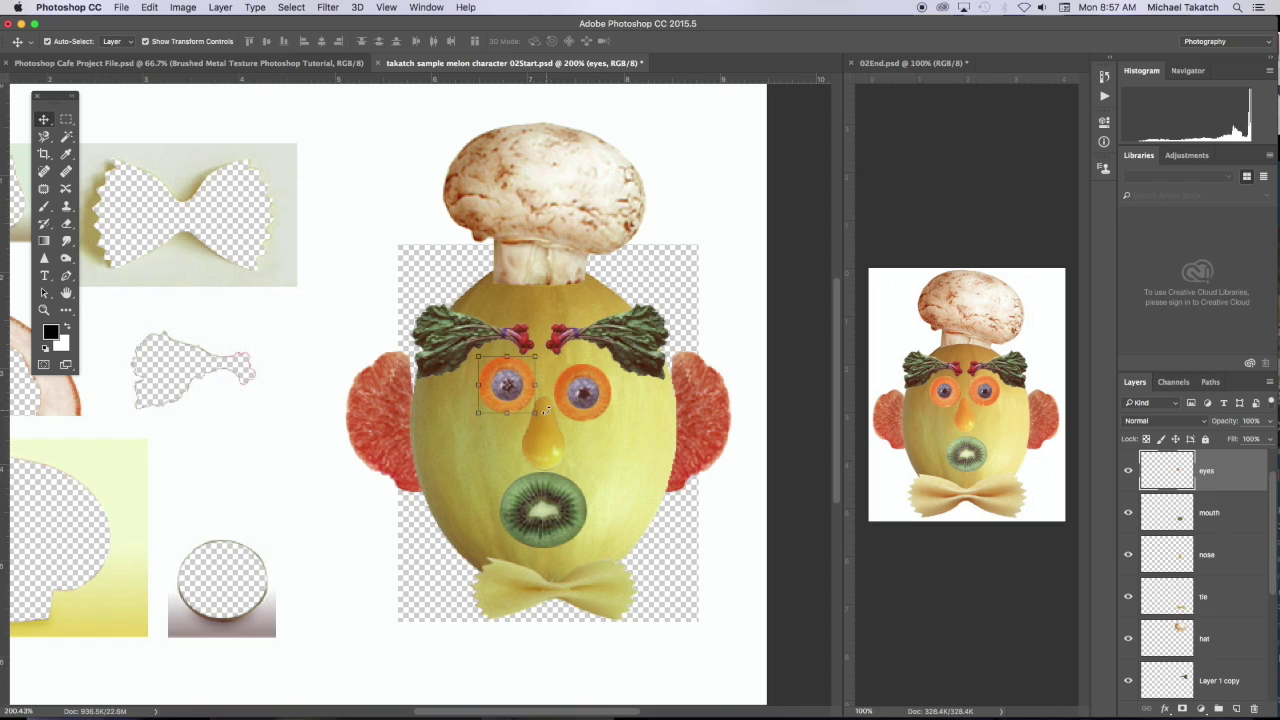
# Nudge the right eye up level with the left eye and slightly closer to the nose.
pyautogui.click(571, 391)
pyautogui.press('Up')
pyautogui.press('Up')
pyautogui.press('Up')
pyautogui.press('Up')
pyautogui.press('Up')
pyautogui.press('Up')
pyautogui.press('Up')
pyautogui.press('Up')
pyautogui.press('Left')
pyautogui.press('Left')
pyautogui.press('Left')
pyautogui.press('Left')
pyautogui.press('Left')
# Nudge the nose slightly left and shift both leafy eyebrows slightly closer together and down toward the eyes.
pyautogui.click(539, 427)
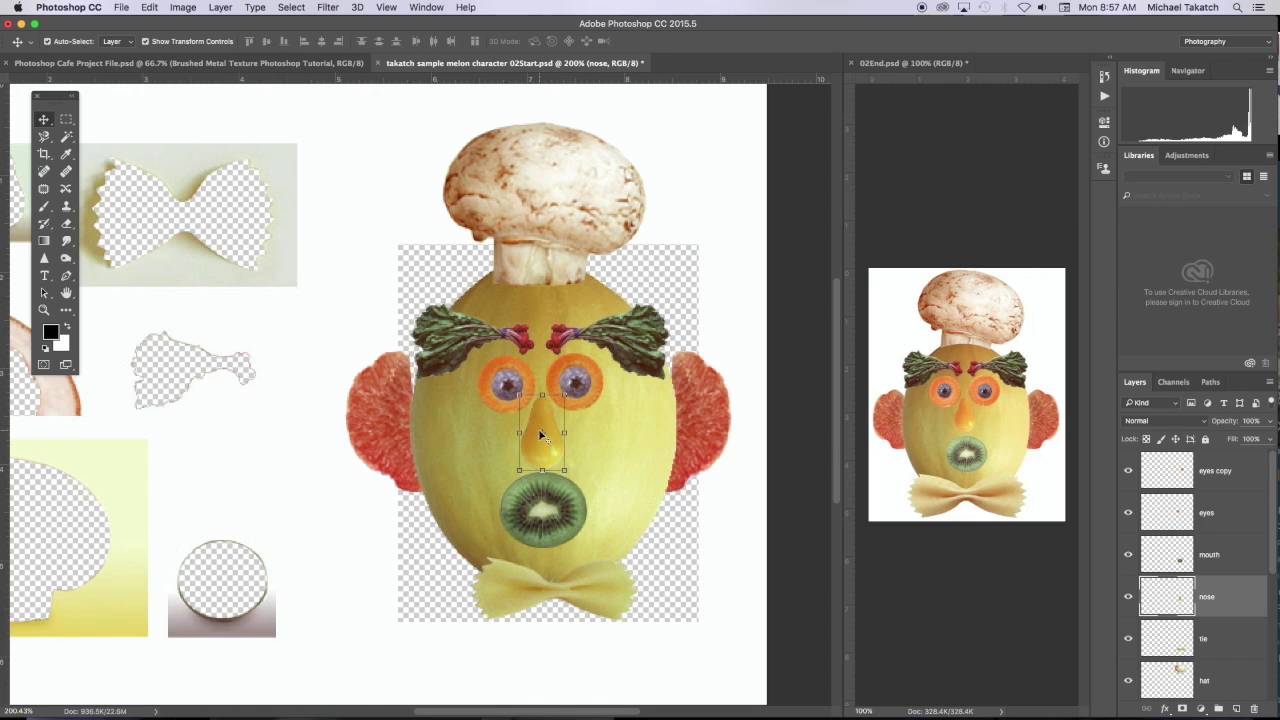
pyautogui.click(522, 345)
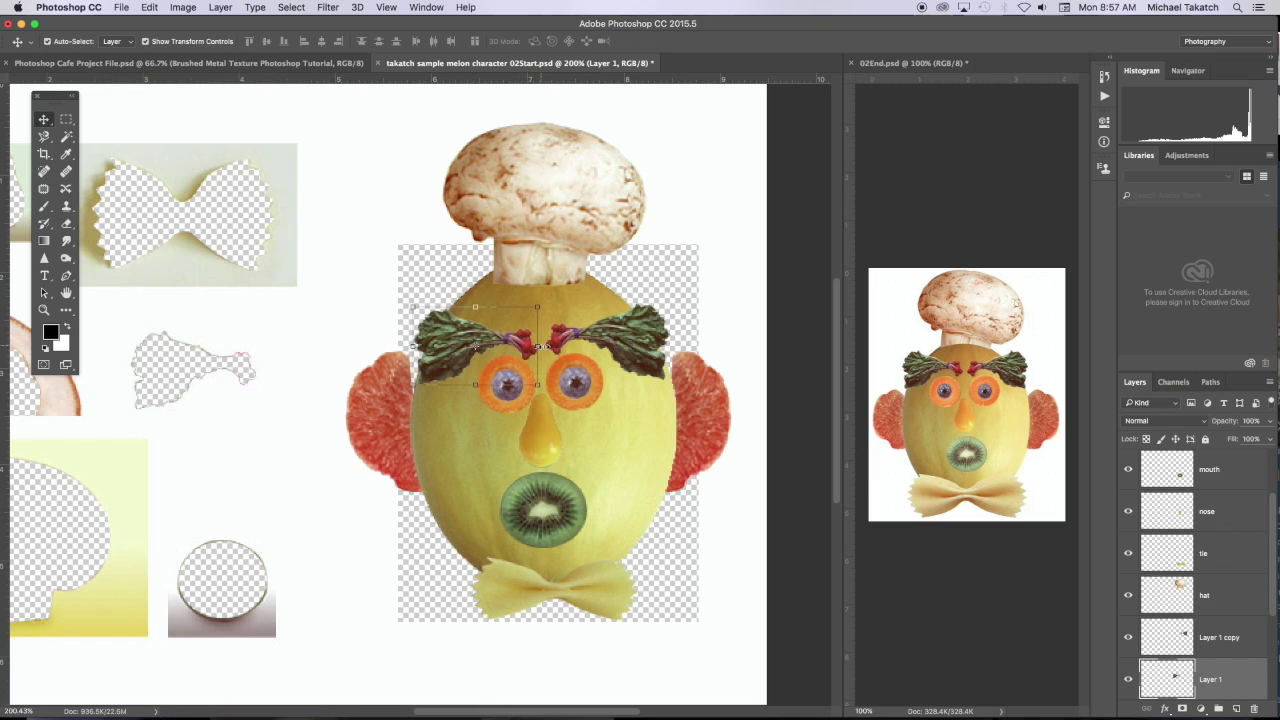
pyautogui.click(576, 337)
pyautogui.press('Left')
pyautogui.press('Left')
pyautogui.press('Left')
pyautogui.press('Left')
pyautogui.press('Left')
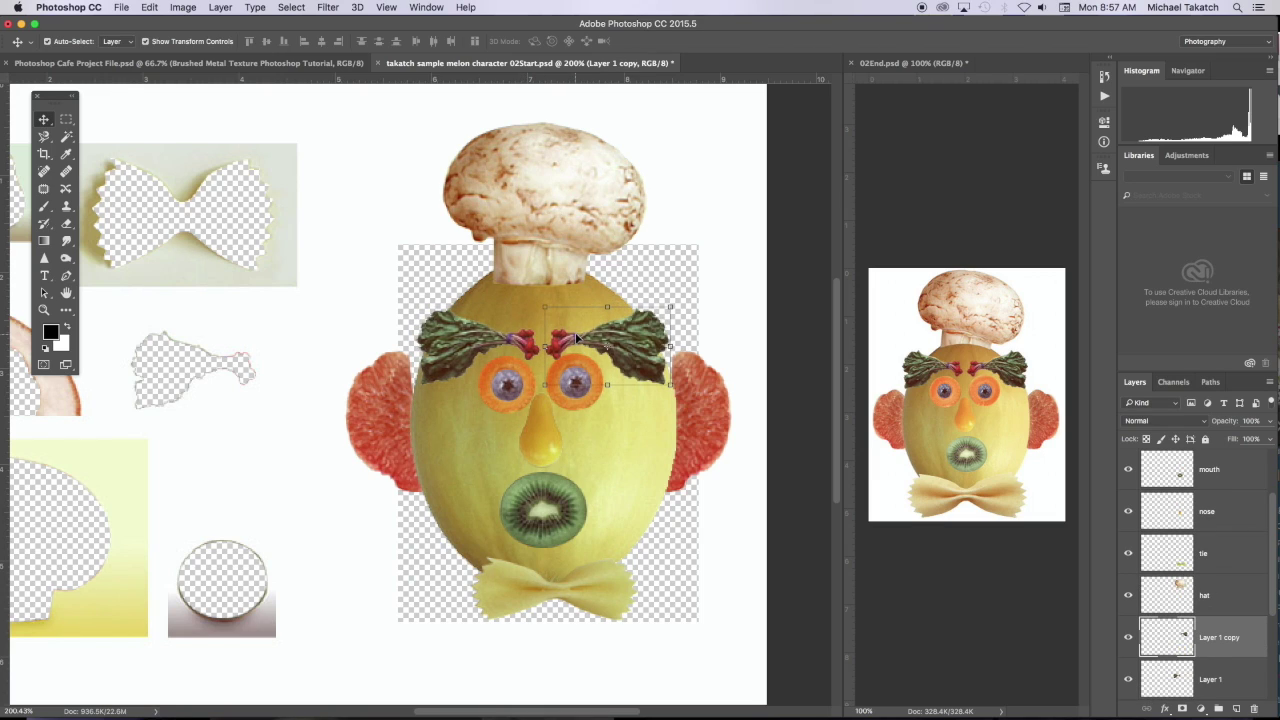
pyautogui.press('Down')
pyautogui.press('Down')
pyautogui.press('Down')
# Lower the mushroom hat further onto the melon's head and shift it slightly left to centre it.
pyautogui.click(536, 198)
pyautogui.press('Down')
pyautogui.press('Down')
pyautogui.press('Down')
pyautogui.press('Down')
pyautogui.press('Down')
pyautogui.press('Down')
pyautogui.press('Down')
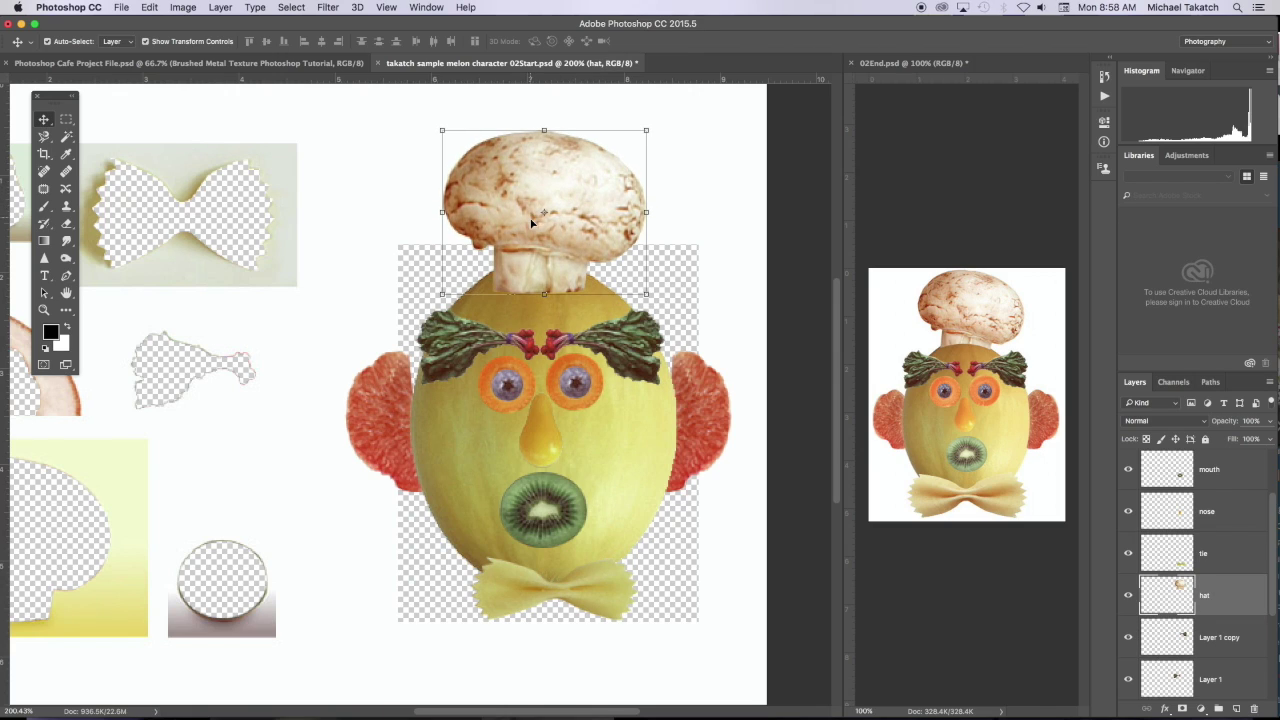
pyautogui.moveTo(529, 211); pyautogui.dragTo(525, 216)
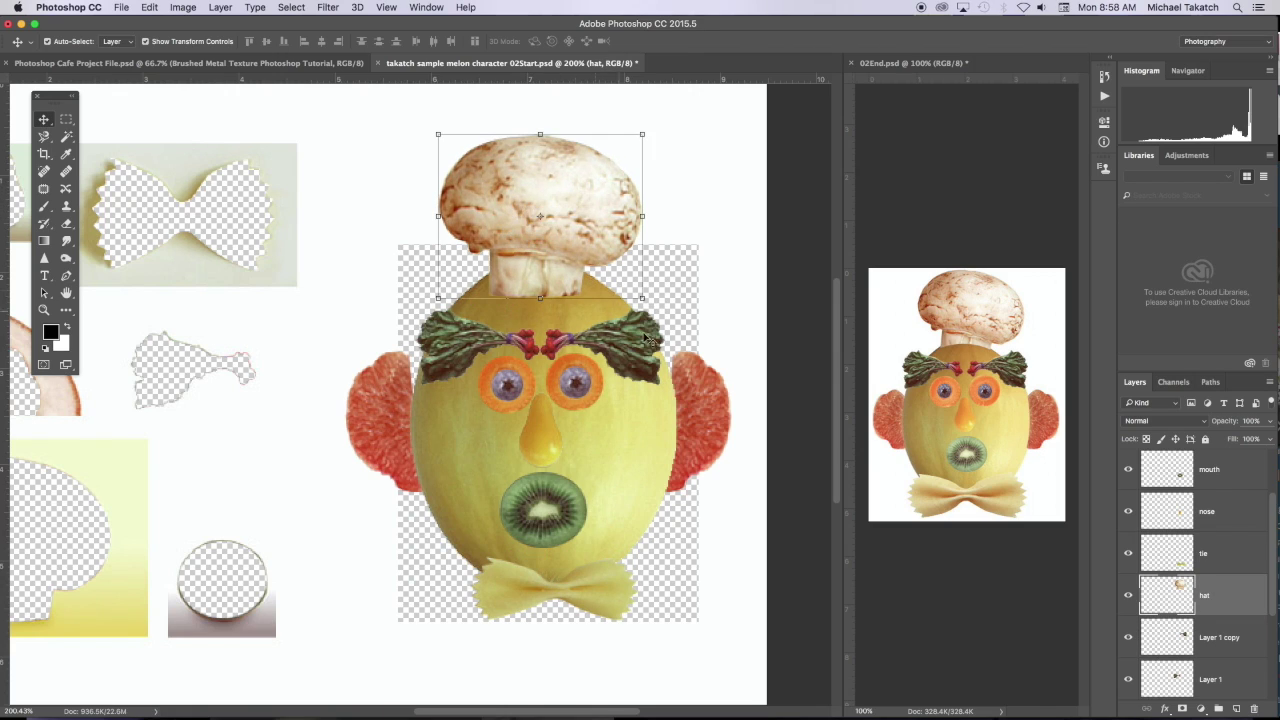
# Nudge both grapefruit ears slightly down alongside the melon.
pyautogui.click(702, 405)
pyautogui.click(395, 398)
pyautogui.press('Down')
pyautogui.press('Down')
pyautogui.press('Down')
pyautogui.press('Down')
pyautogui.press('Down')
# Nudge the pasta bow tie slightly up and left so it sits centred under the chin.
pyautogui.click(548, 598)
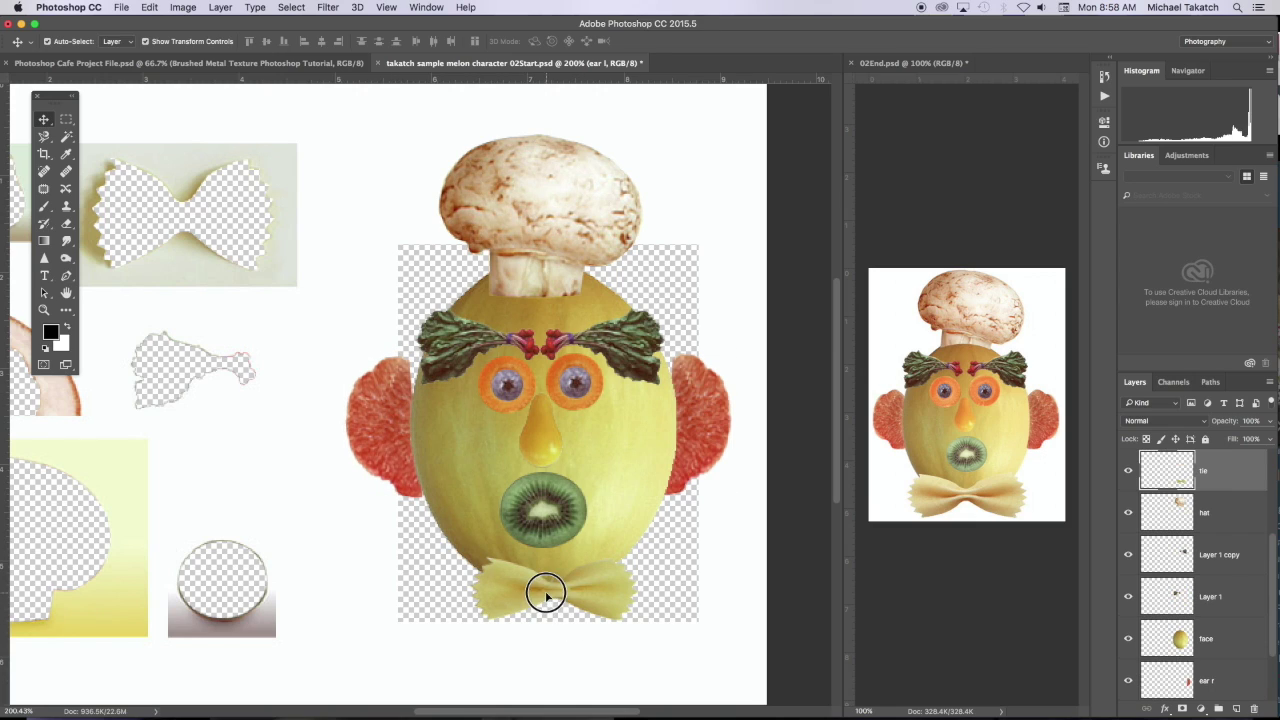
pyautogui.press('Up')
pyautogui.press('Up')
pyautogui.press('Up')
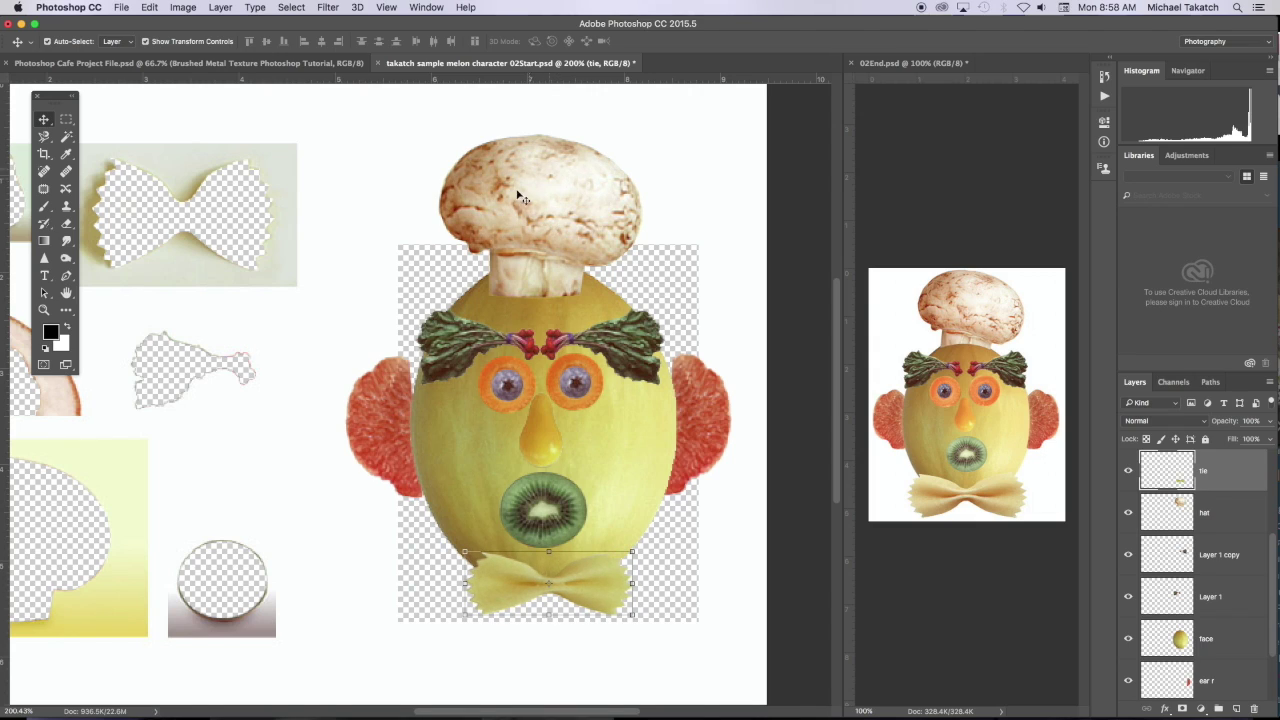
# Trim the bottom of the mushroom stem to a curve using an elliptical selection on the hat layer, and deselect.
pyautogui.click(567, 190)
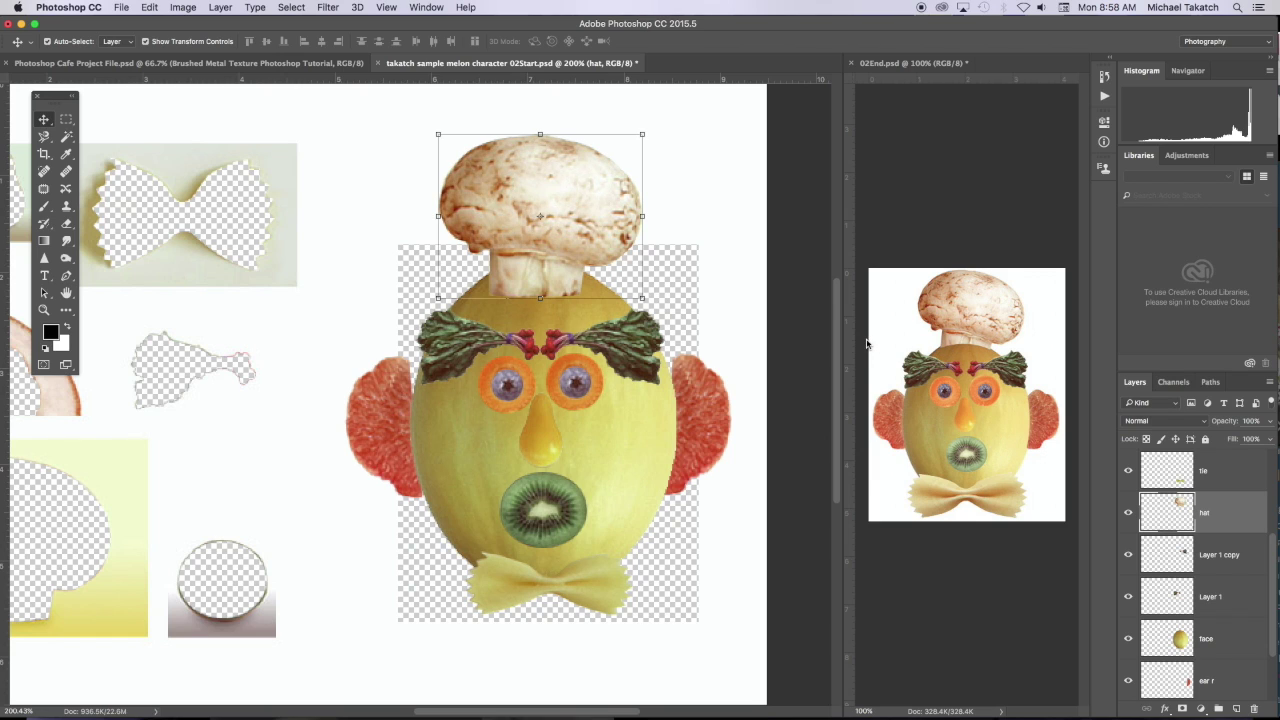
pyautogui.press('super+plus')
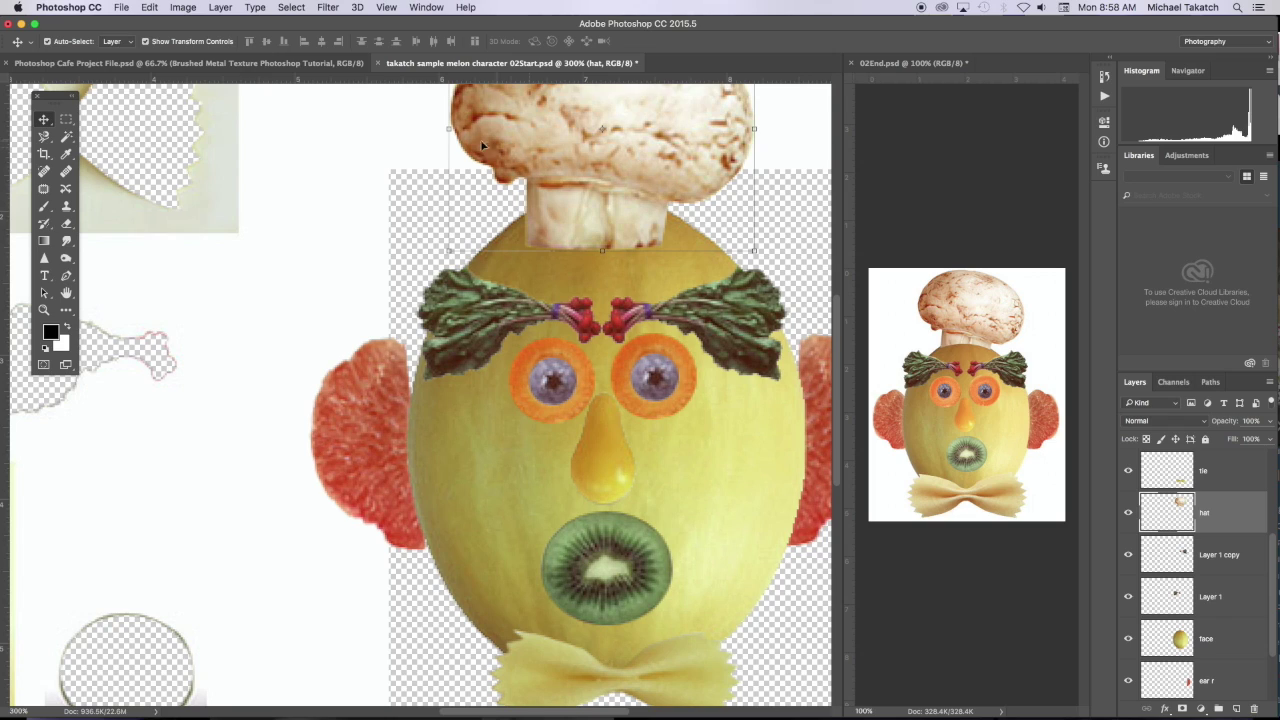
pyautogui.click(63, 120)
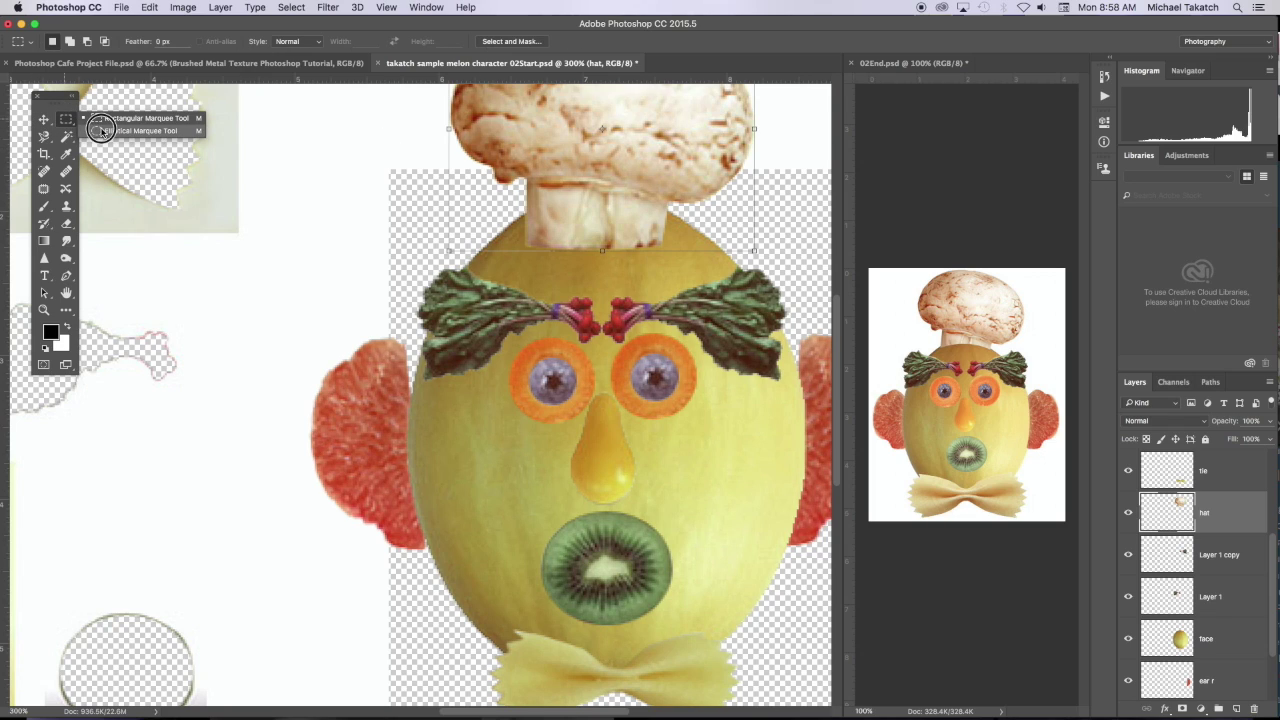
pyautogui.click(138, 131)
pyautogui.moveTo(516, 246); pyautogui.dragTo(740, 357)
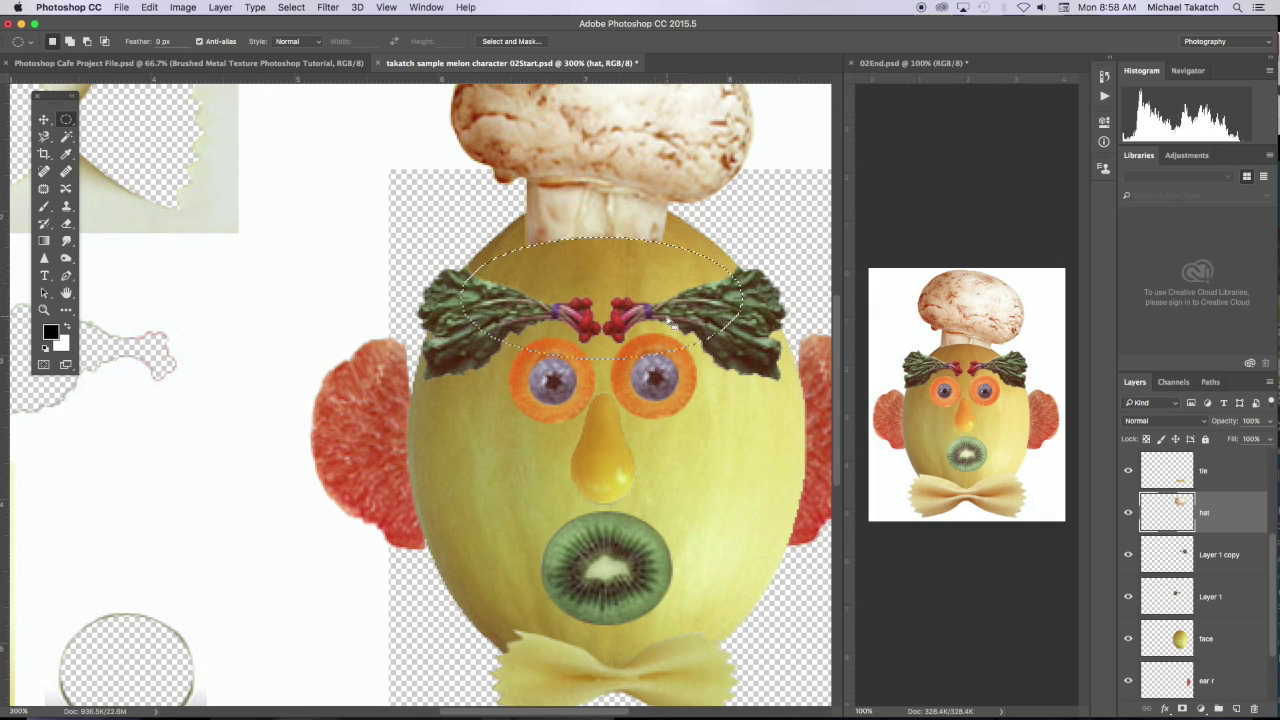
pyautogui.press('super+d')
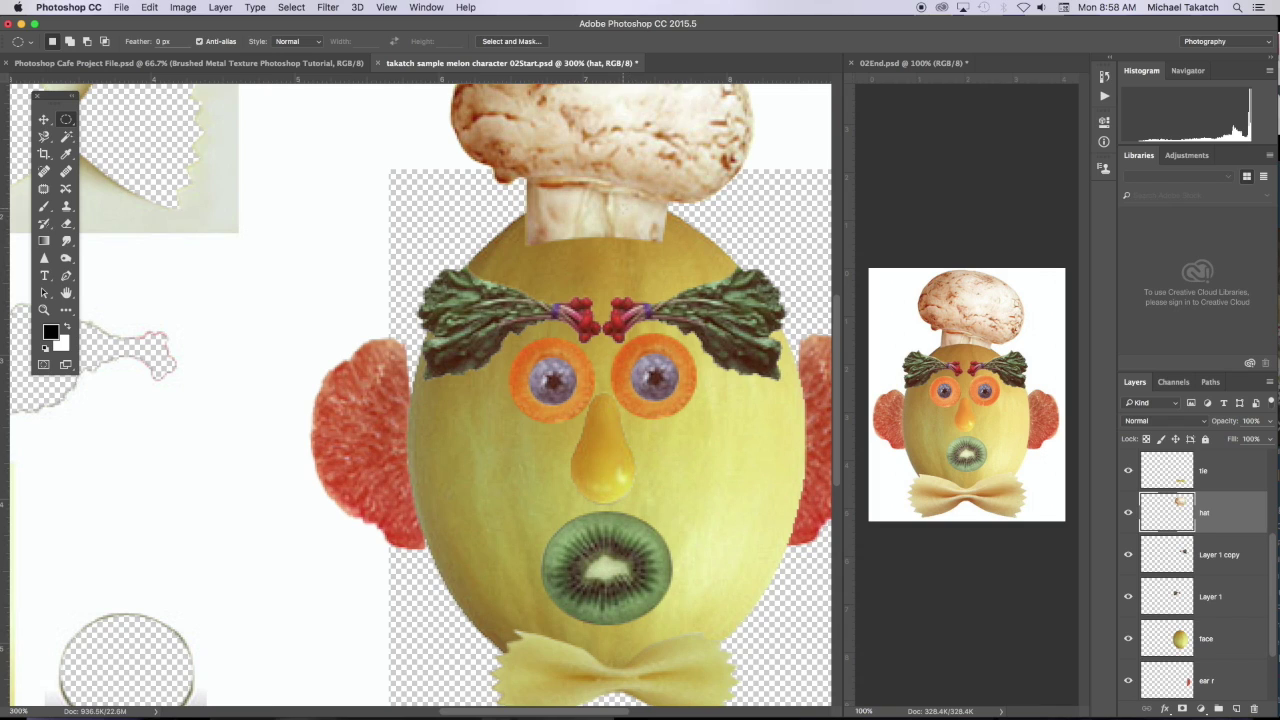
# Nudge the mushroom hat up so its curved base sits near the top of the melon.
pyautogui.press('v')
pyautogui.press('Up')
pyautogui.press('Up')
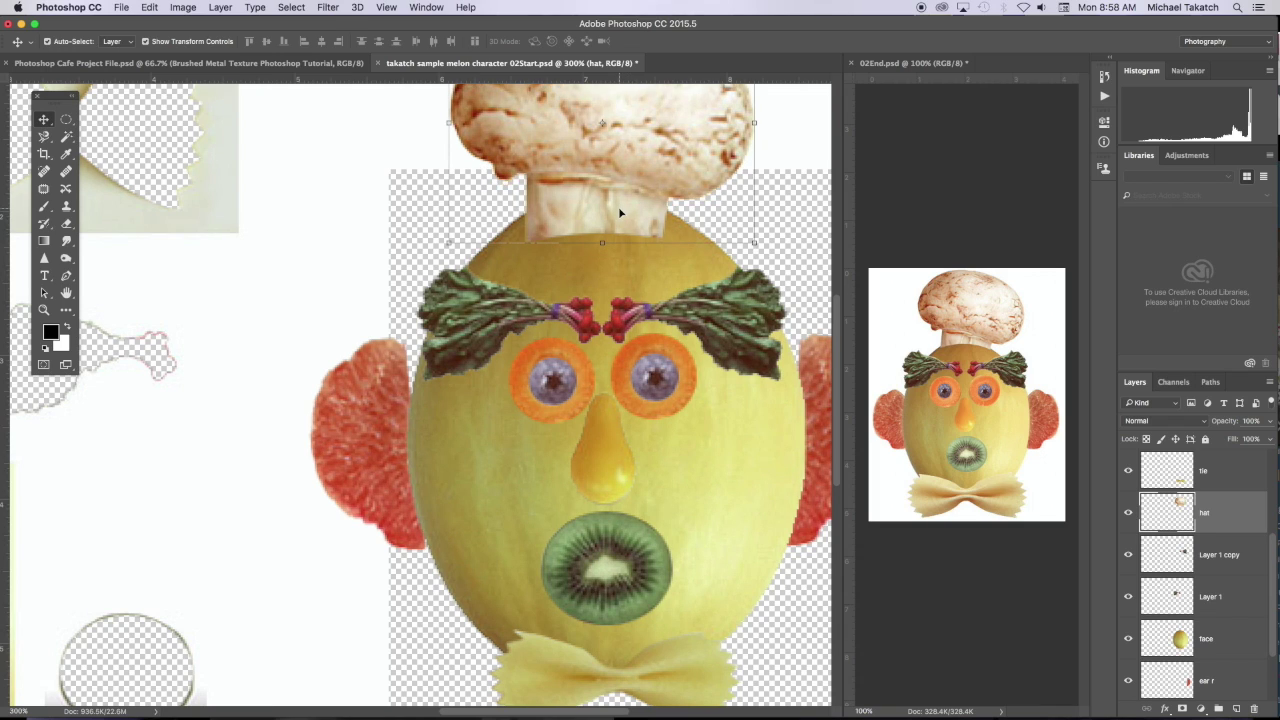
pyautogui.press('Up')
pyautogui.press('Up')
pyautogui.press('Up')
pyautogui.press('Up')
pyautogui.press('Up')
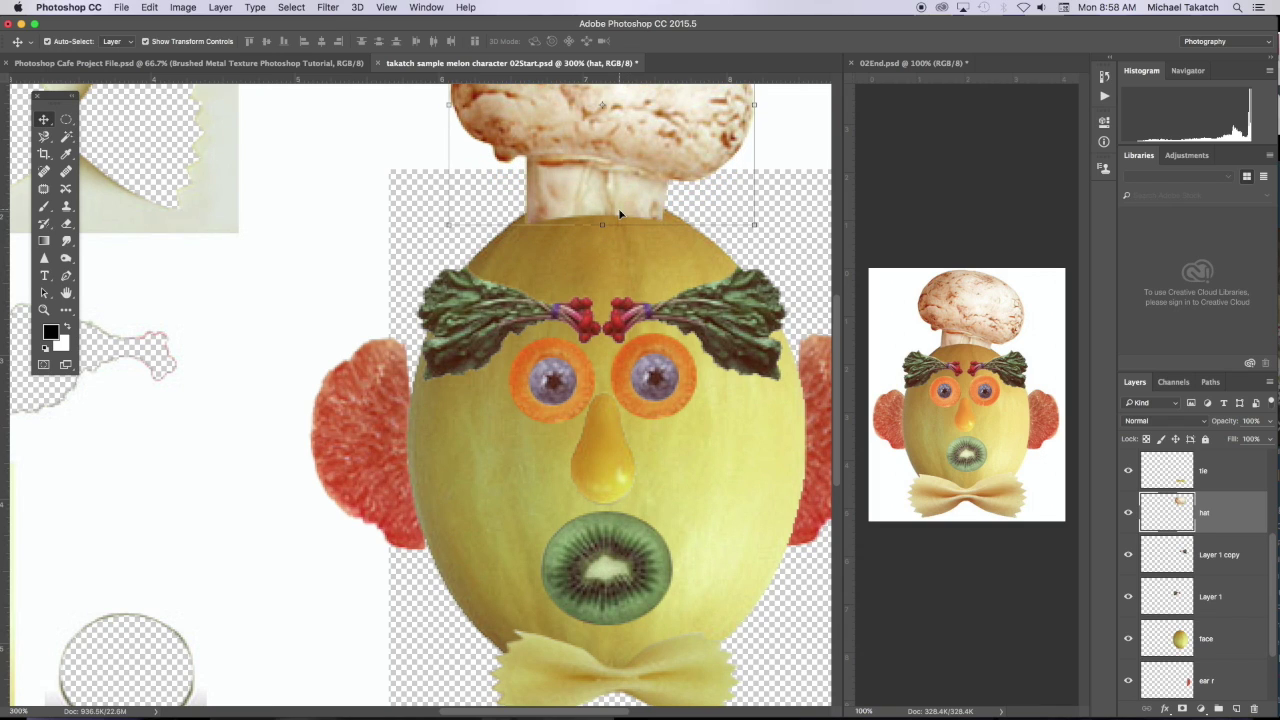
# Fill the background Layer 0 with solid black and then with white.
pyautogui.press('super+minus')
pyautogui.press('super+minus')
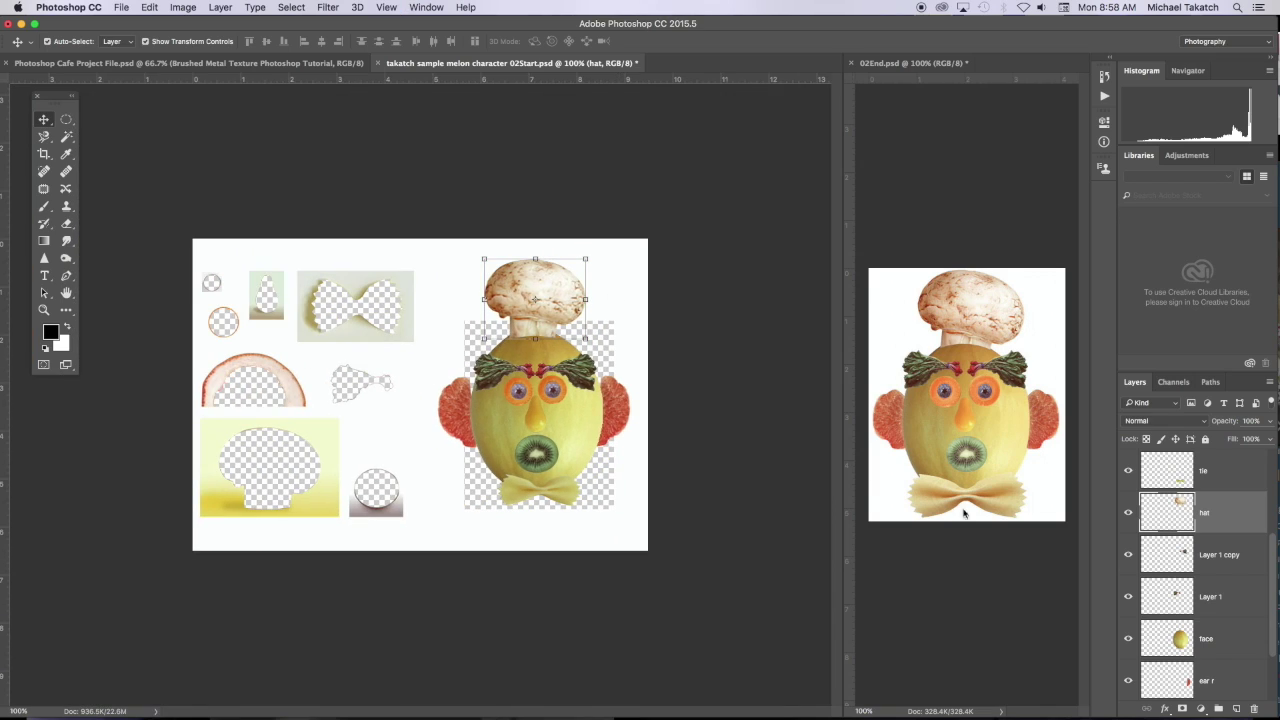
pyautogui.scroll(-4, 1225, 598)
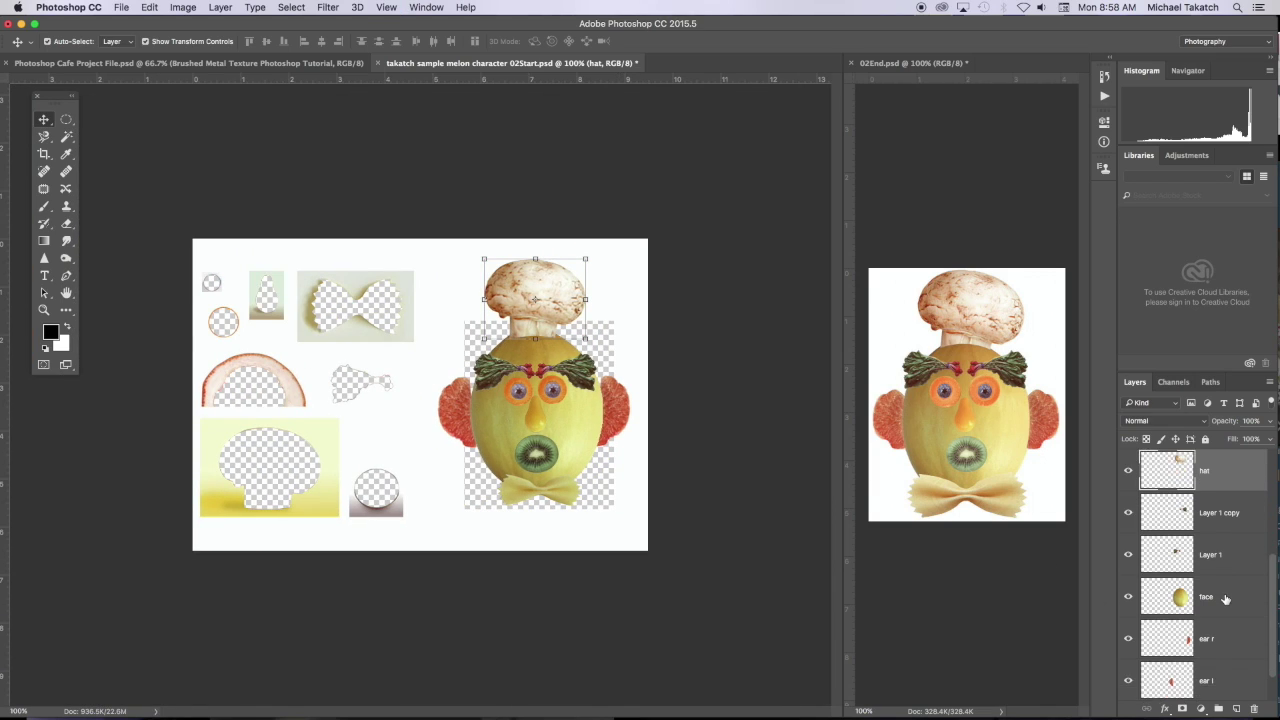
pyautogui.click(1229, 682)
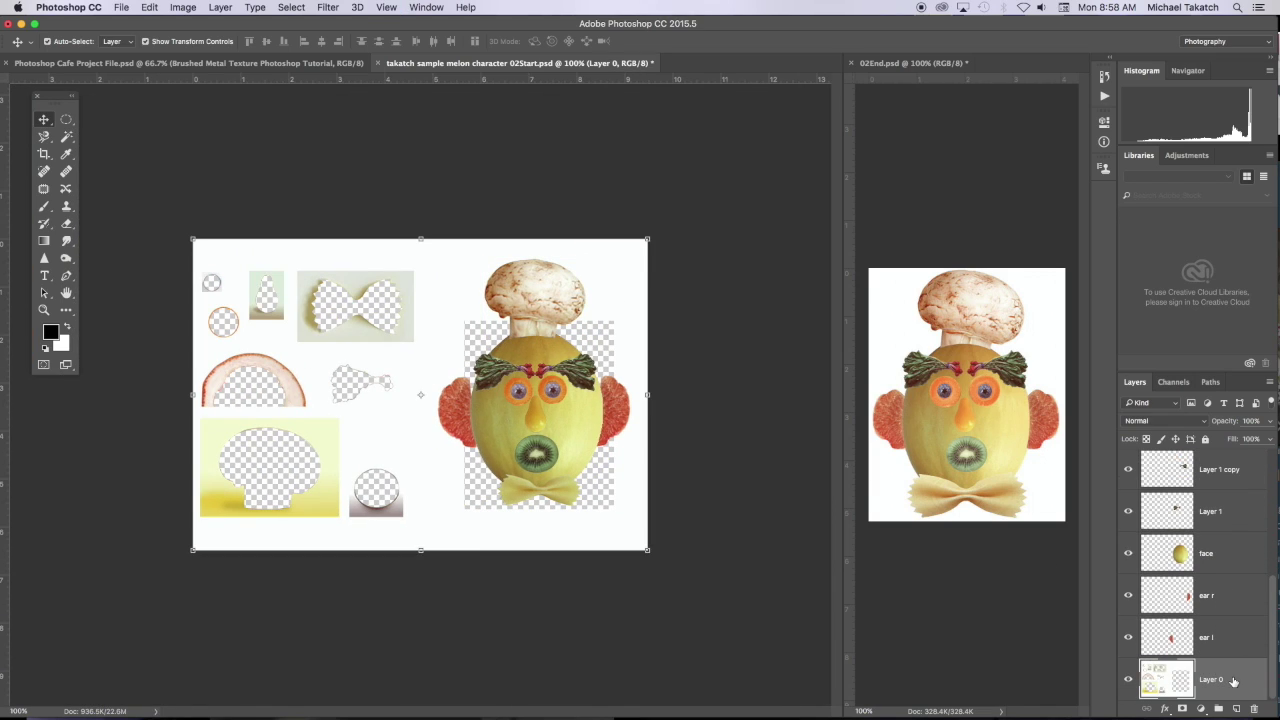
pyautogui.click(1128, 680)
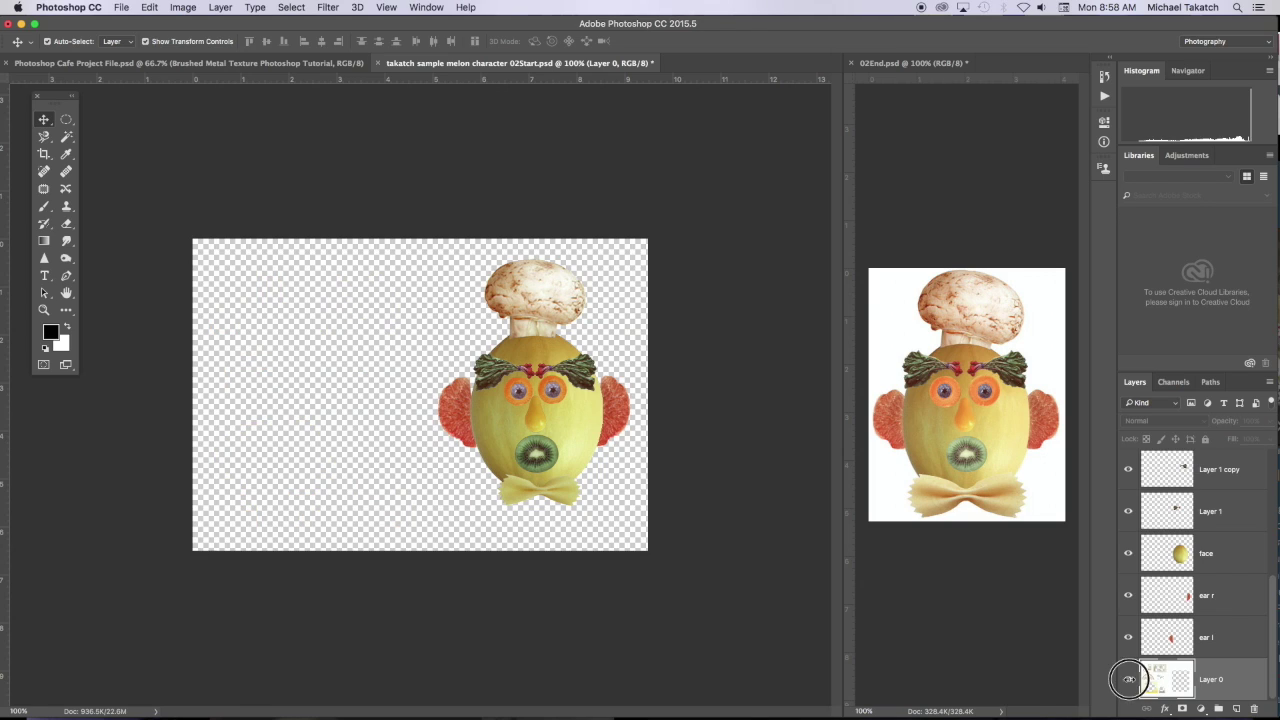
pyautogui.click(1128, 680)
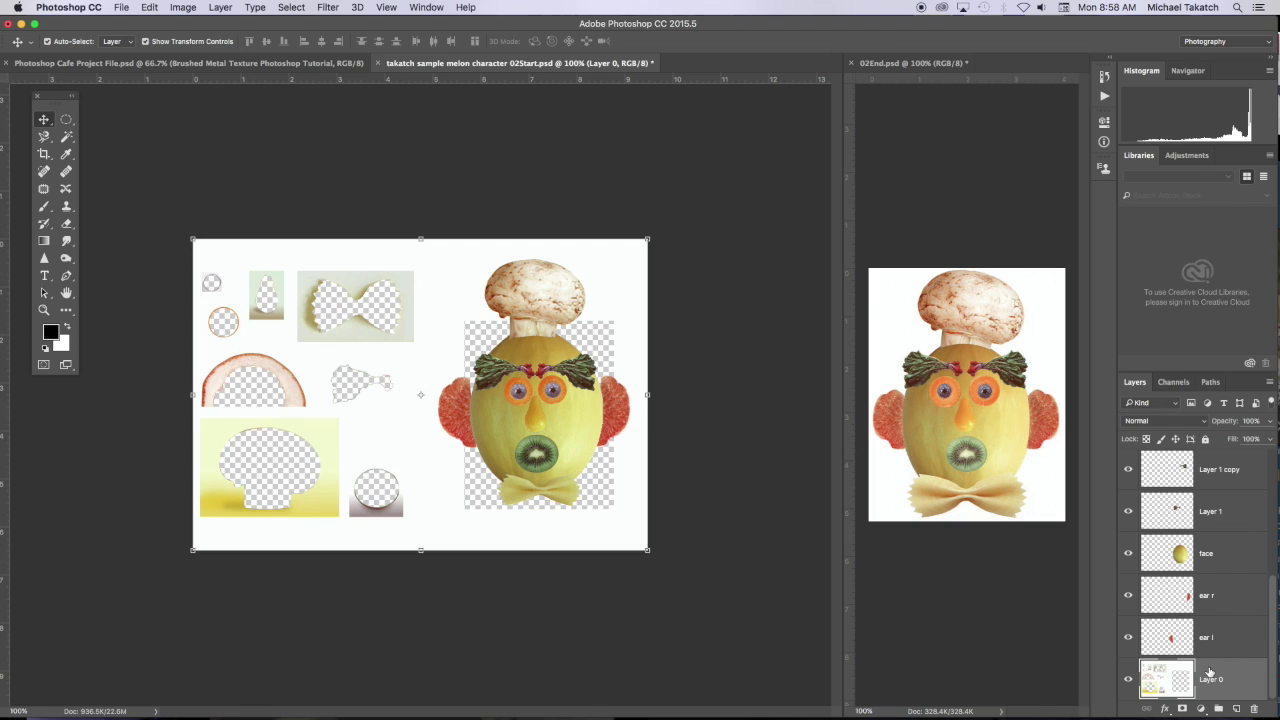
pyautogui.hotkey('alt', 'BackSpace')
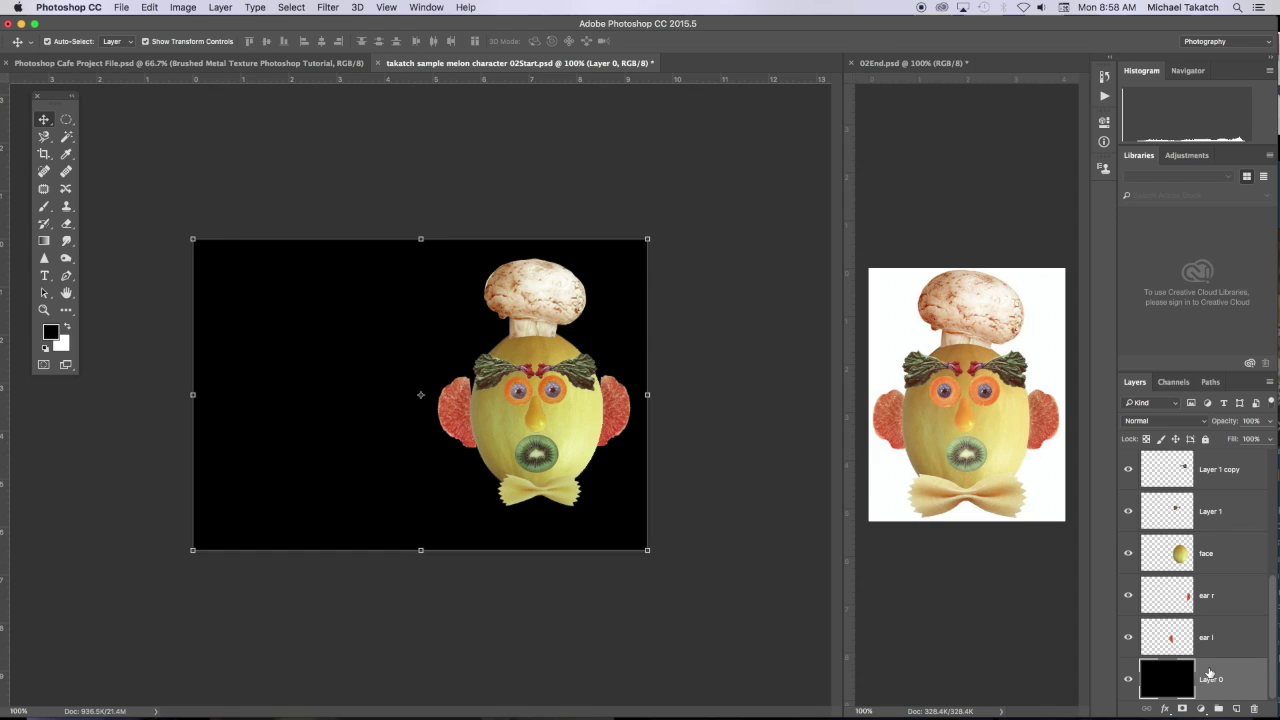
pyautogui.press('super+BackSpace')
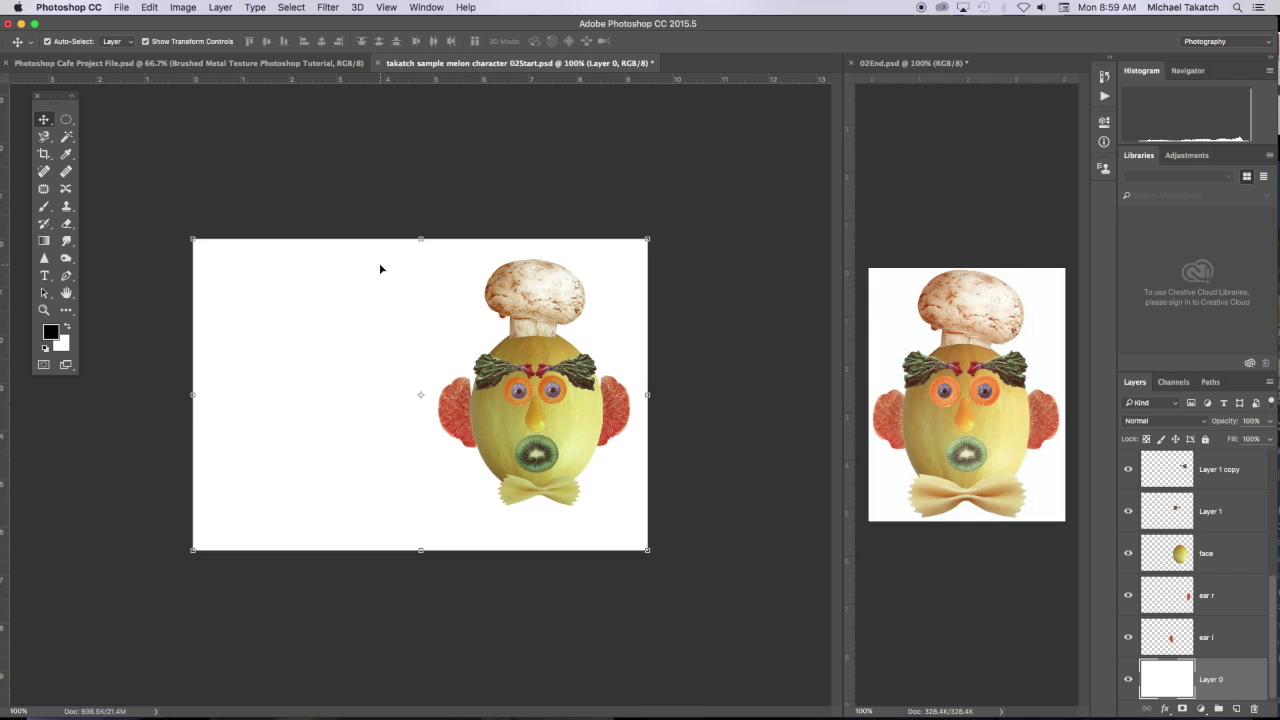
# Set the foreground colour to light cyan #84eaf6 and fill Layer 0 with it.
pyautogui.click(50, 332)
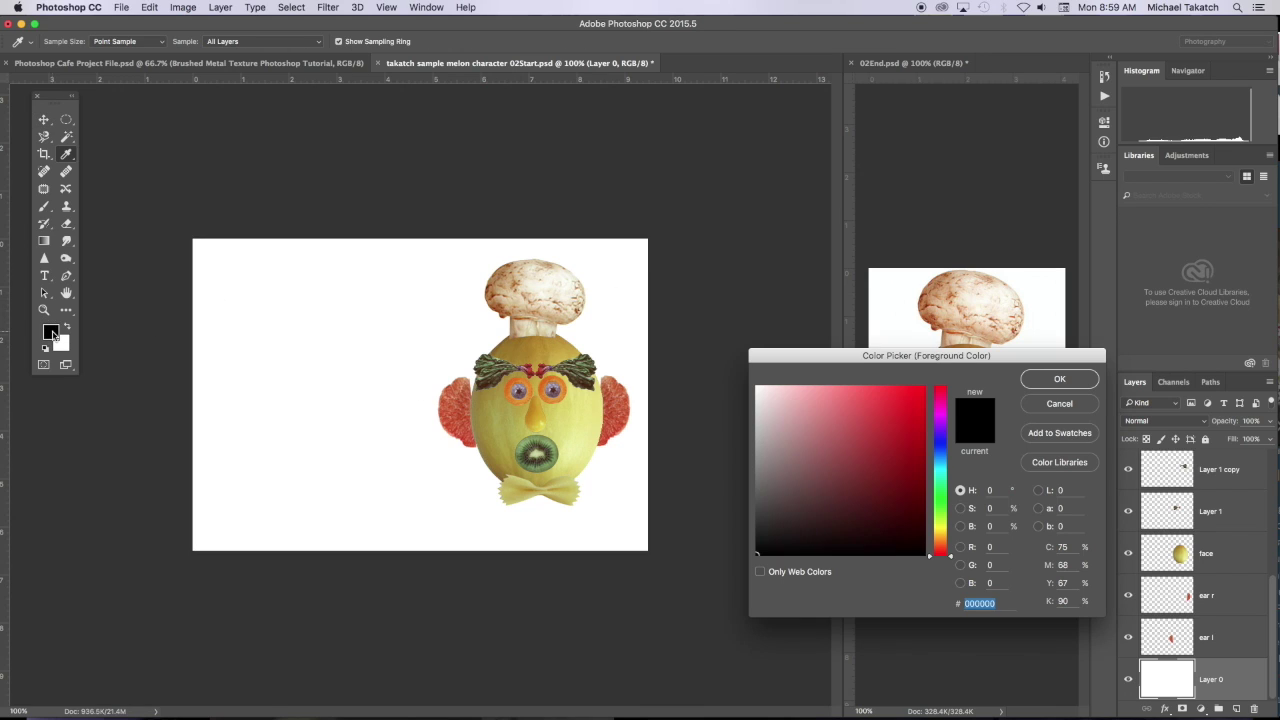
pyautogui.click(941, 469)
pyautogui.click(838, 391)
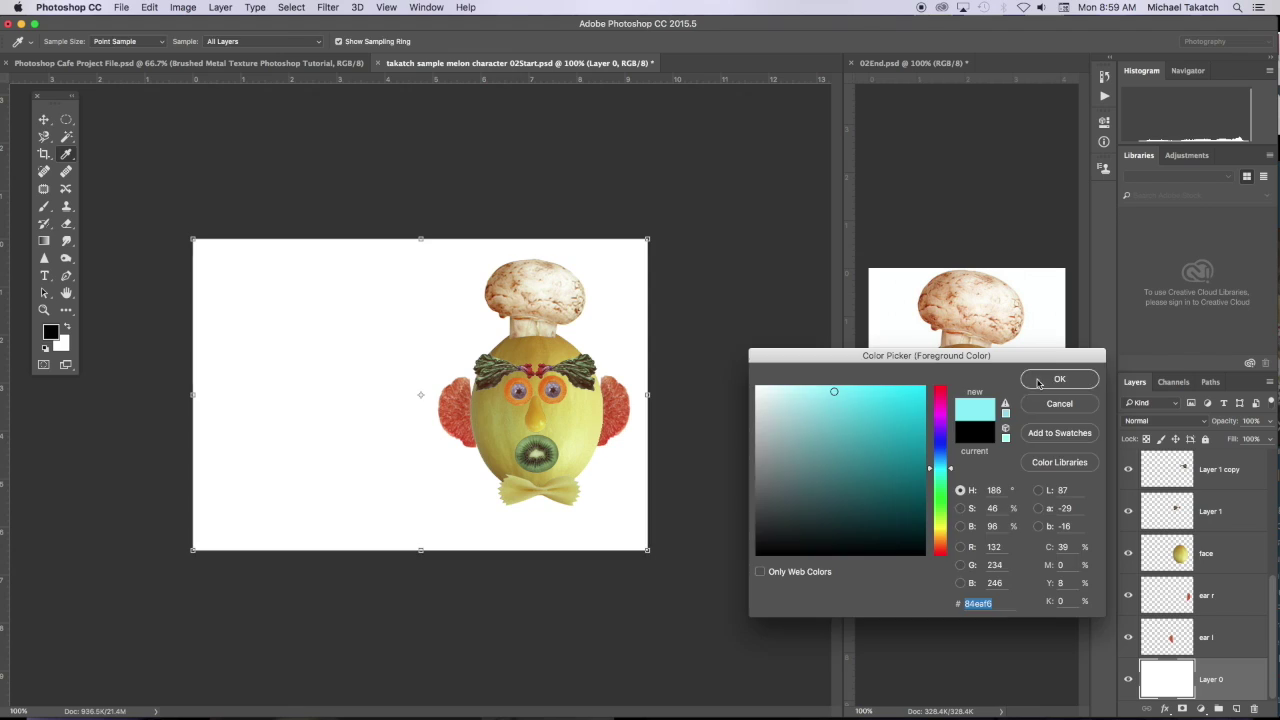
pyautogui.click(1038, 382)
pyautogui.hotkey('alt', 'BackSpace')
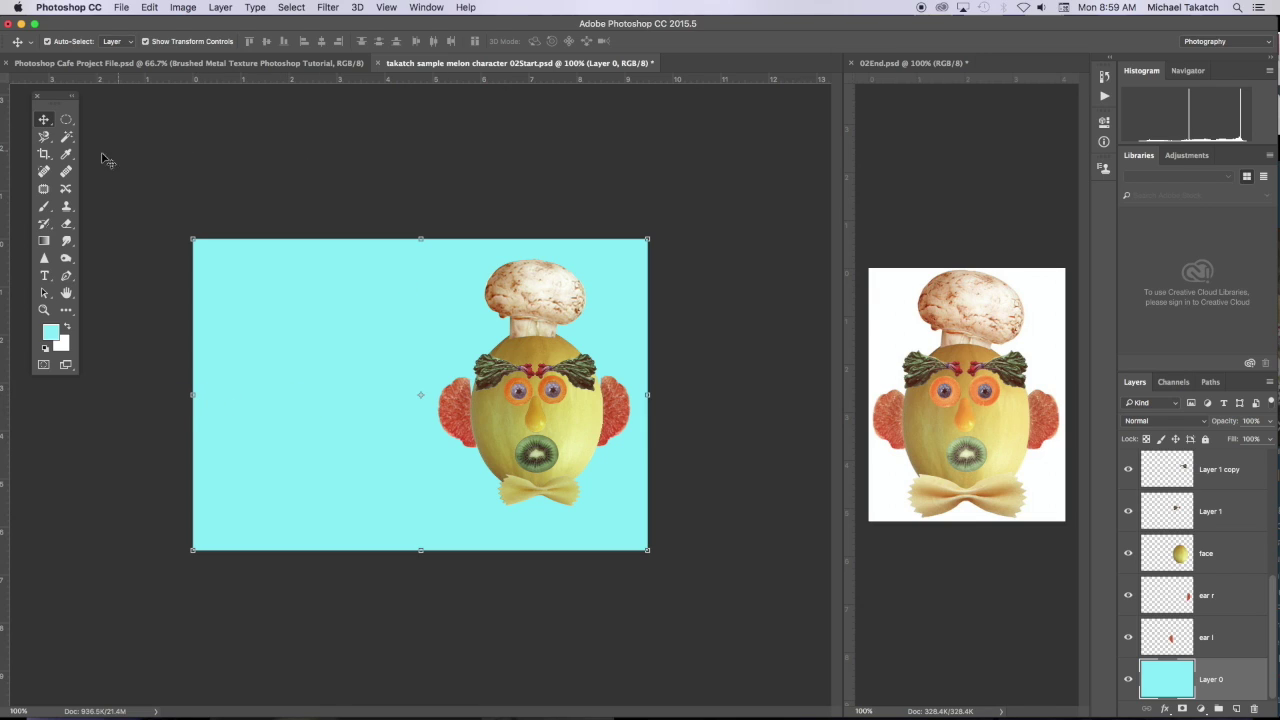
# Crop away the empty area beside the melon character, leaving a canvas about 5 inches wide centred on it.
pyautogui.click(43, 155)
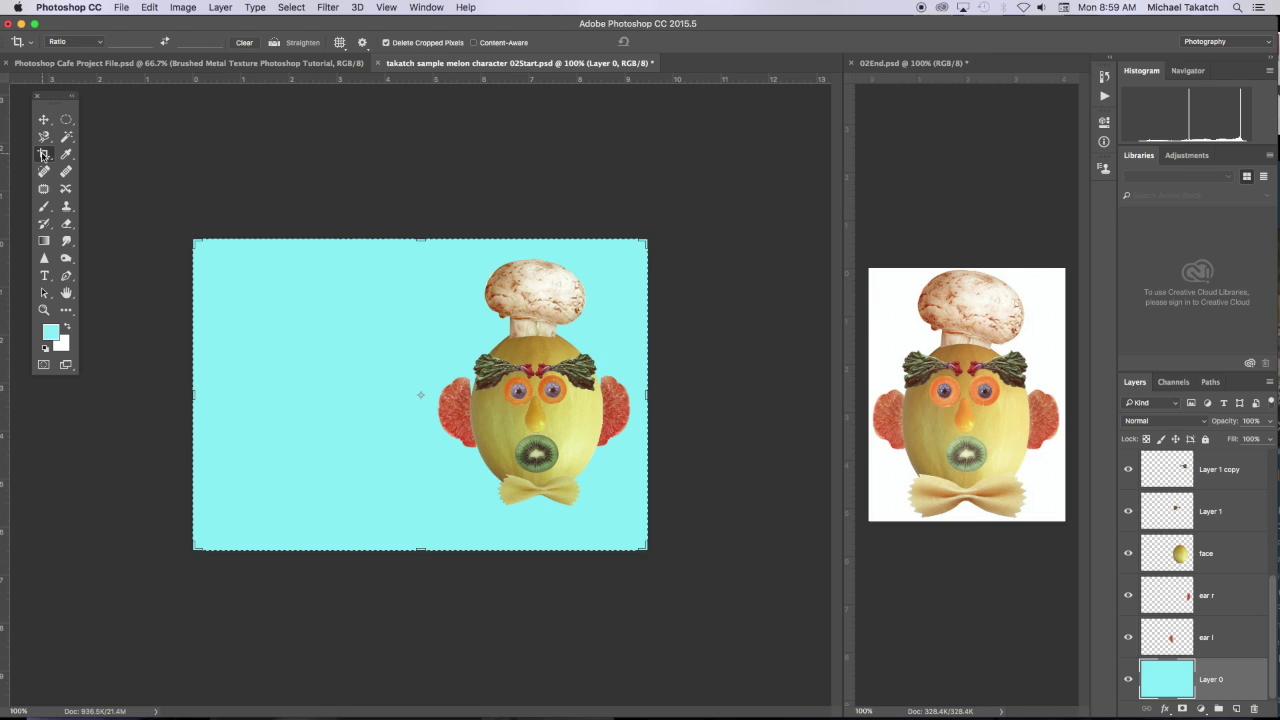
pyautogui.moveTo(194, 395); pyautogui.dragTo(301, 394)
pyautogui.click(667, 45)
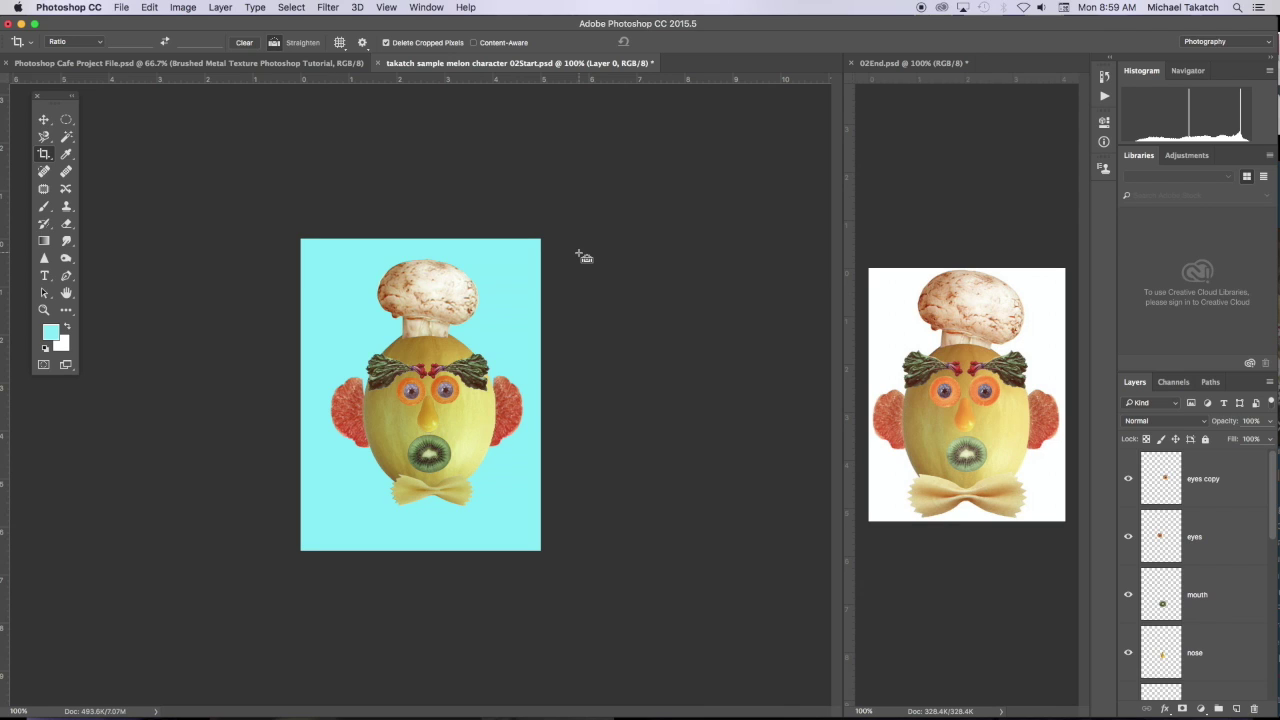
pyautogui.press('super+plus')
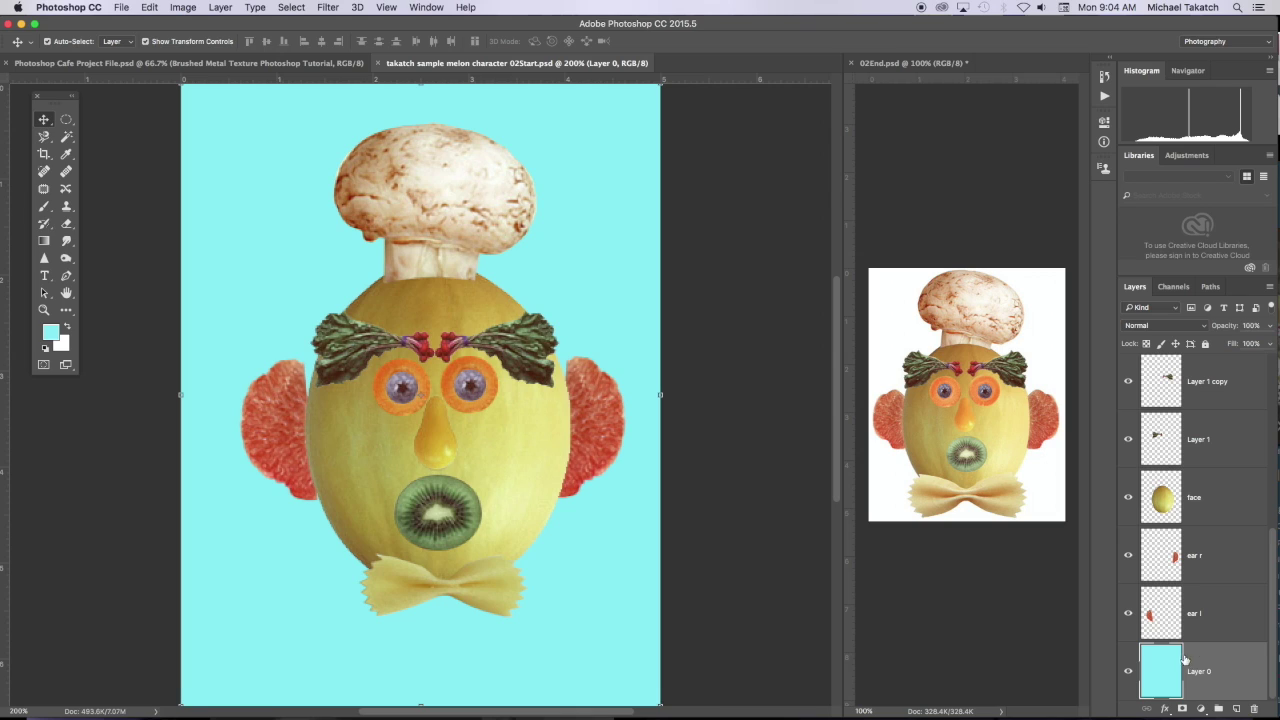
# Hide Layer 0 and group all the character's layers, from ear l through eyes copy, as "melon man".
pyautogui.click(1128, 672)
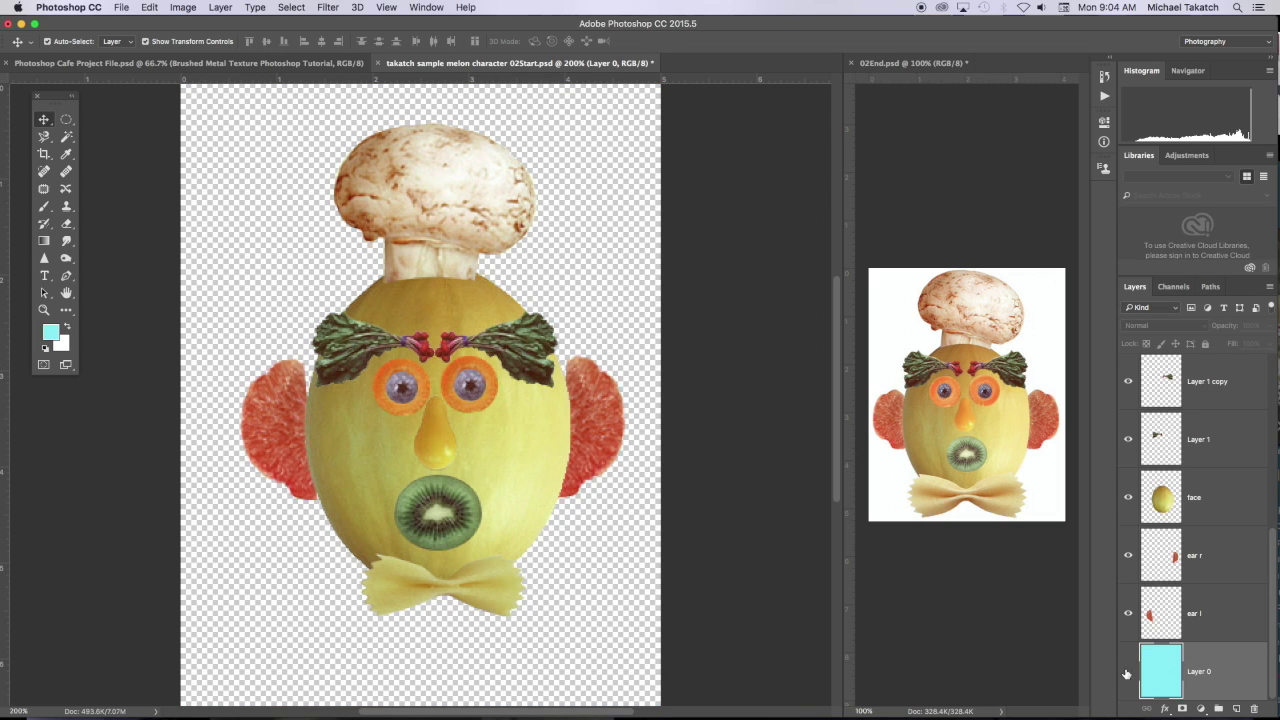
pyautogui.click(1217, 620)
pyautogui.scroll(5, 1219, 556)
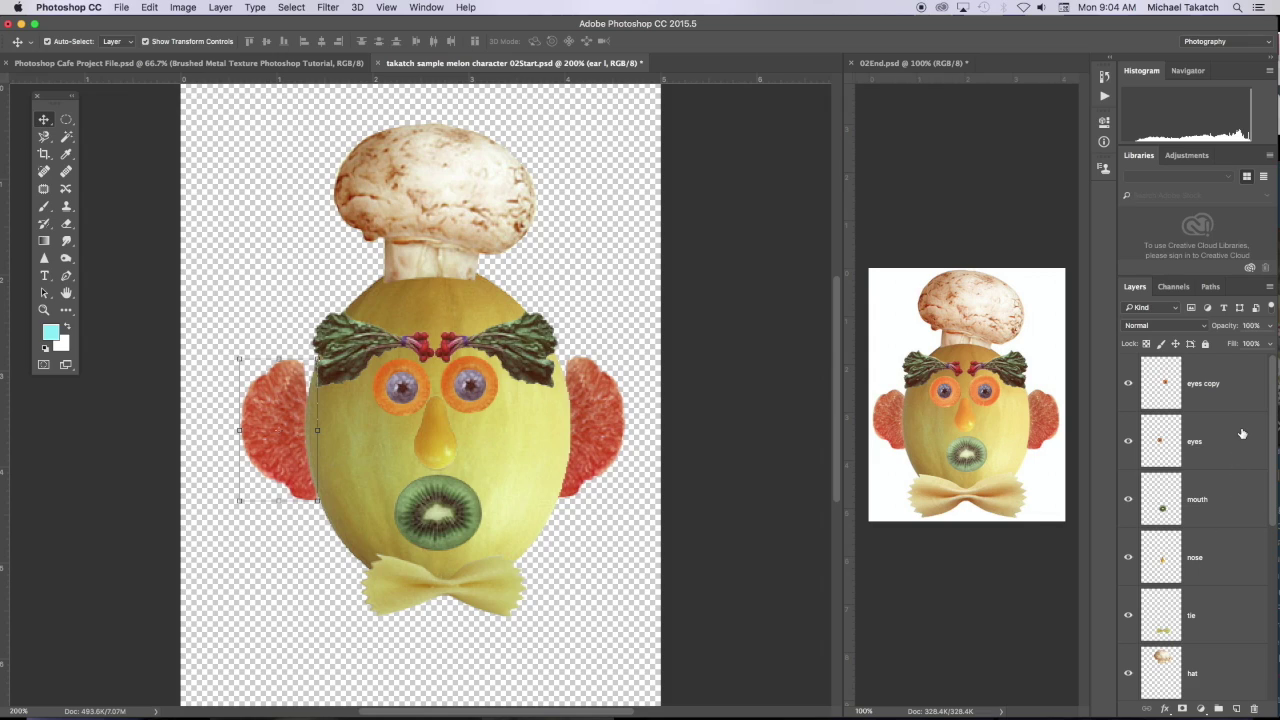
pyautogui.scroll(-8, 1236, 441)
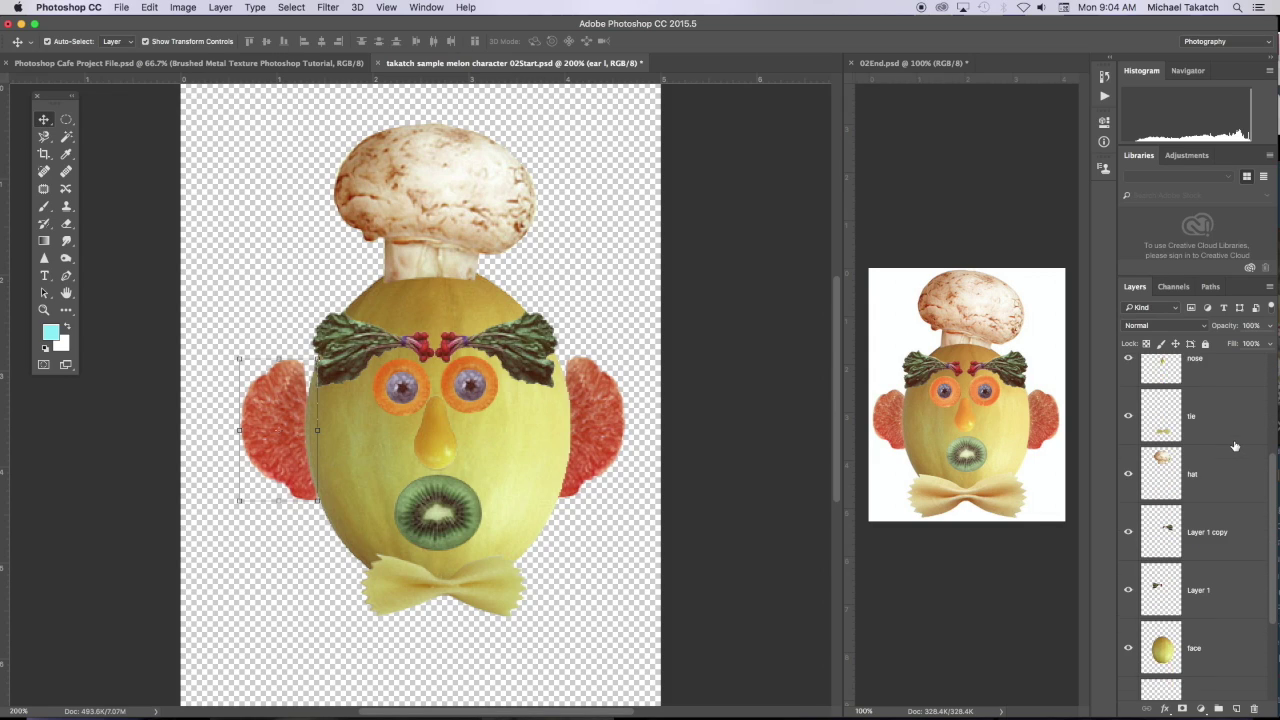
pyautogui.scroll(-2, 1235, 447)
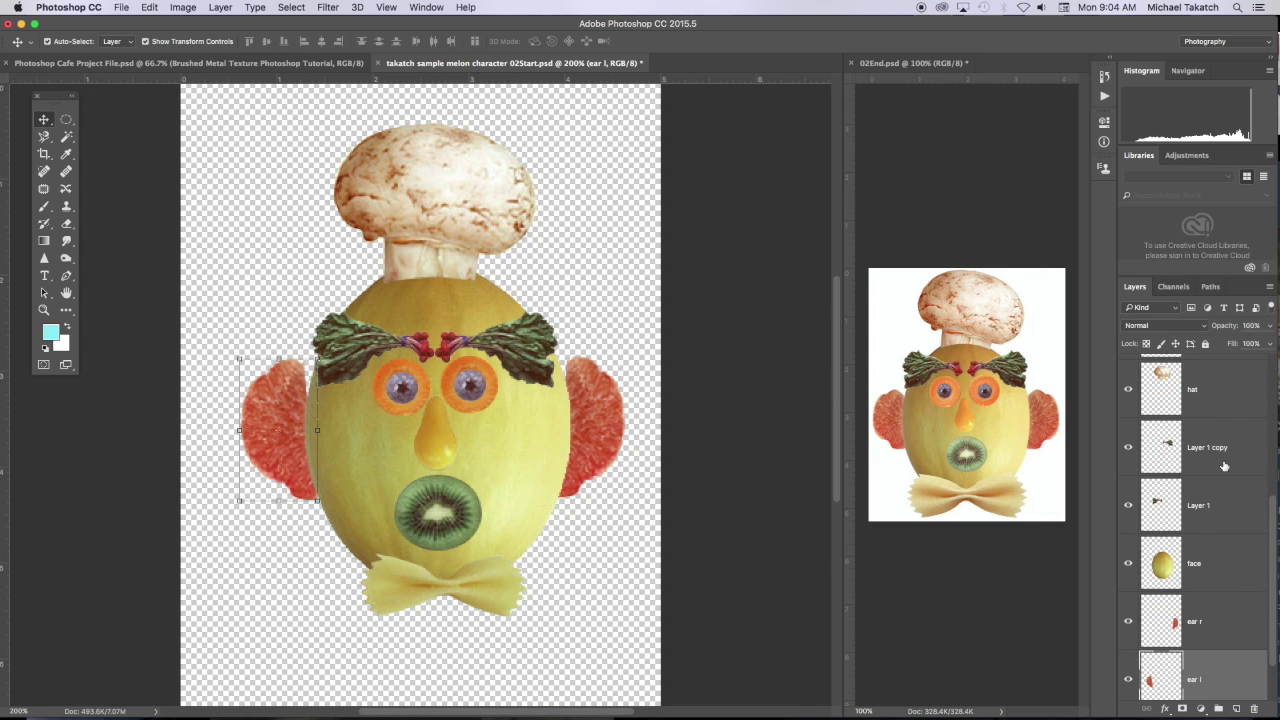
pyautogui.scroll(-3, 1224, 466)
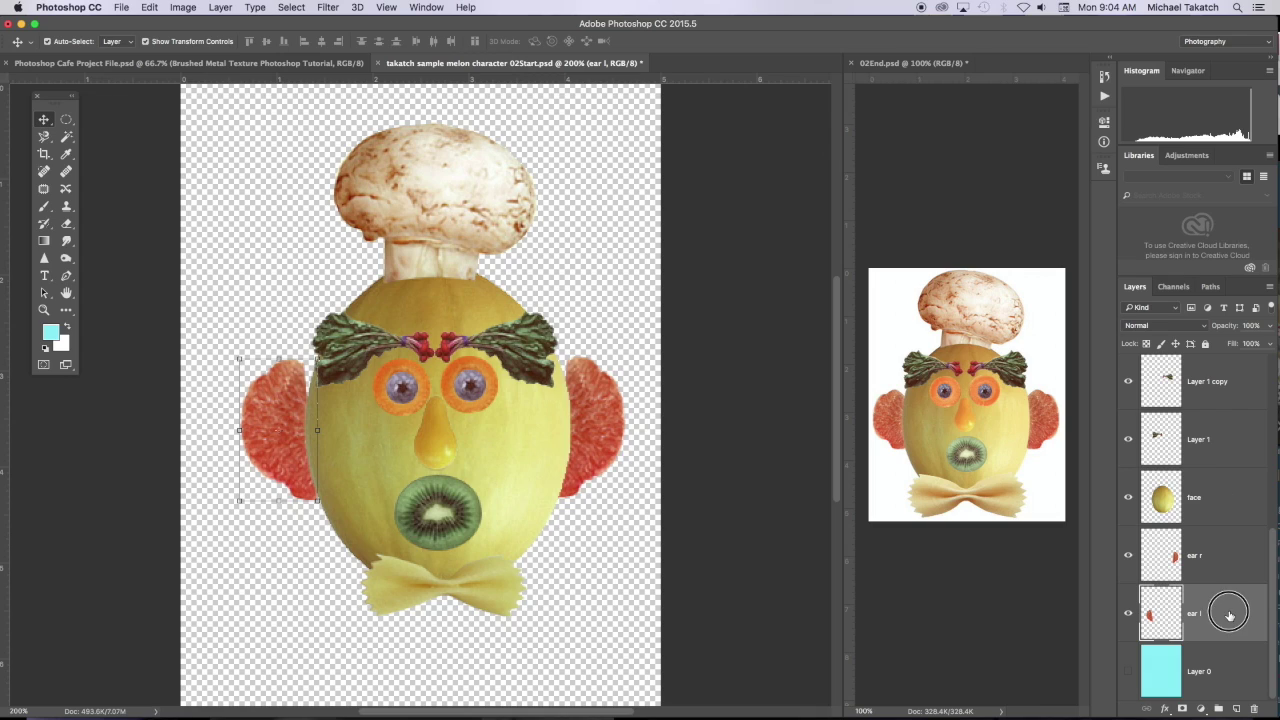
pyautogui.scroll(15, 1240, 518)
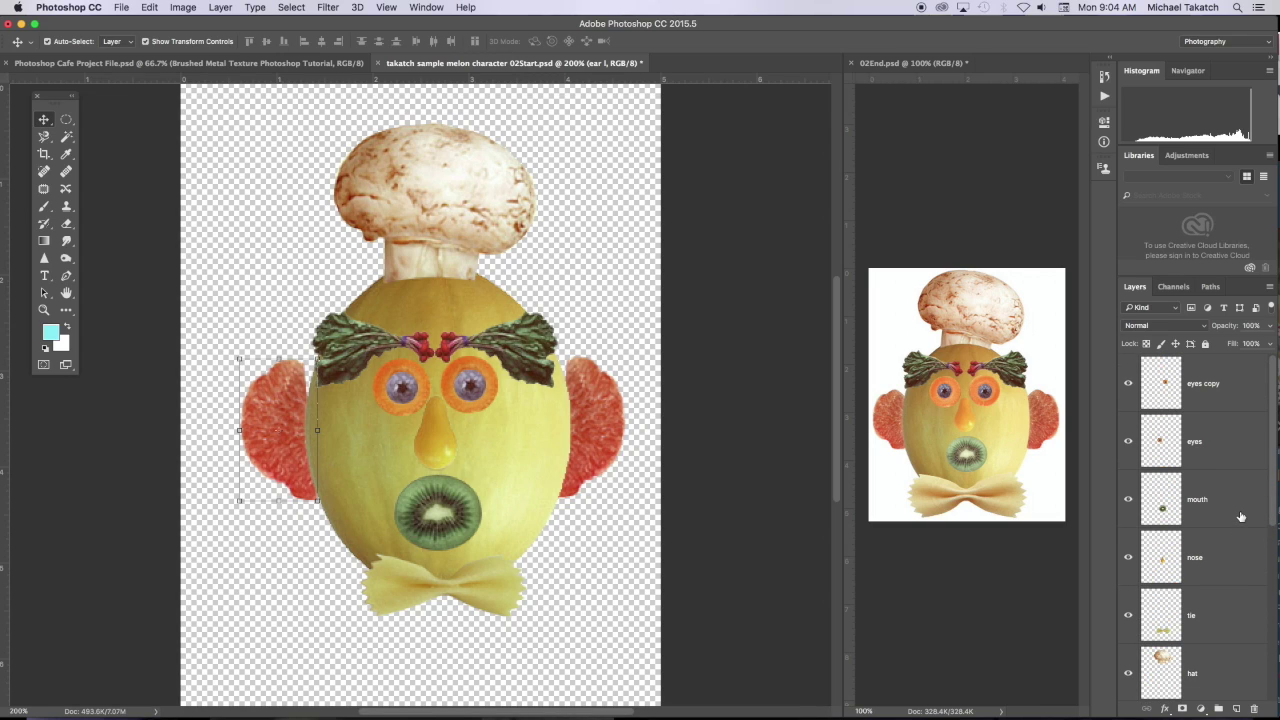
pyautogui.keyDown('shift'); pyautogui.click(1242, 391); pyautogui.keyUp('shift')
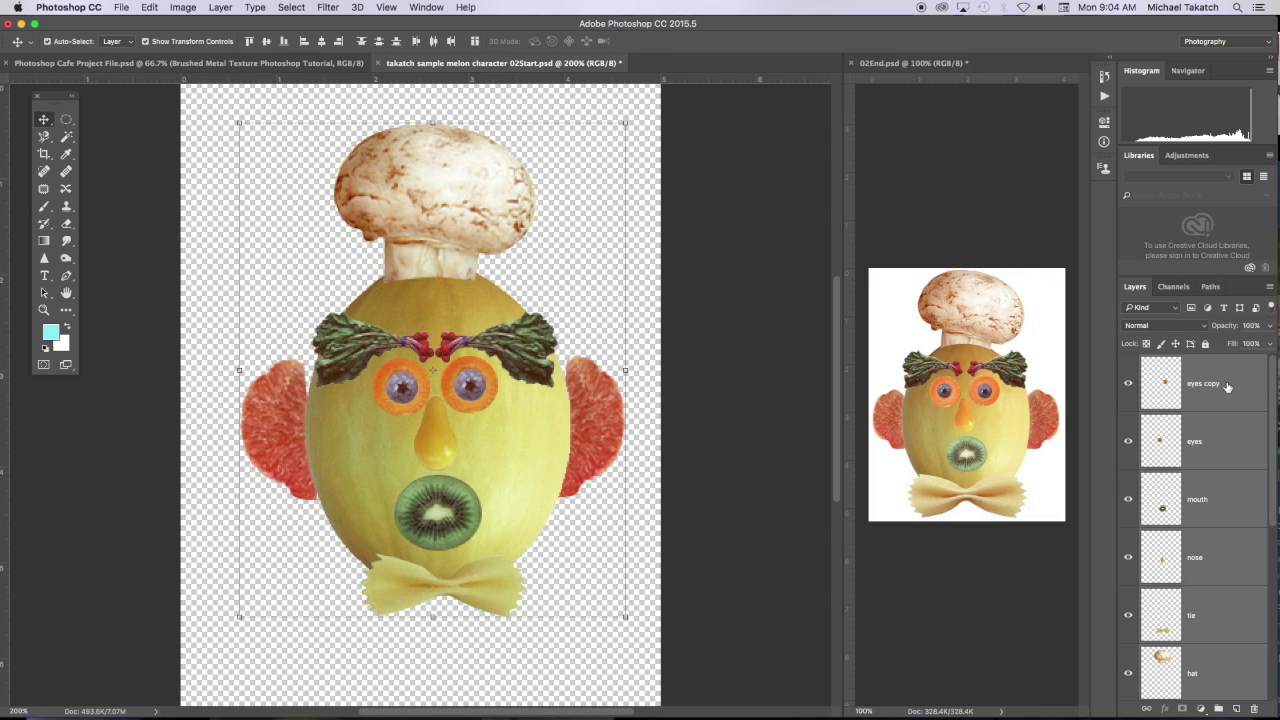
pyautogui.scroll(-10, 1240, 436)
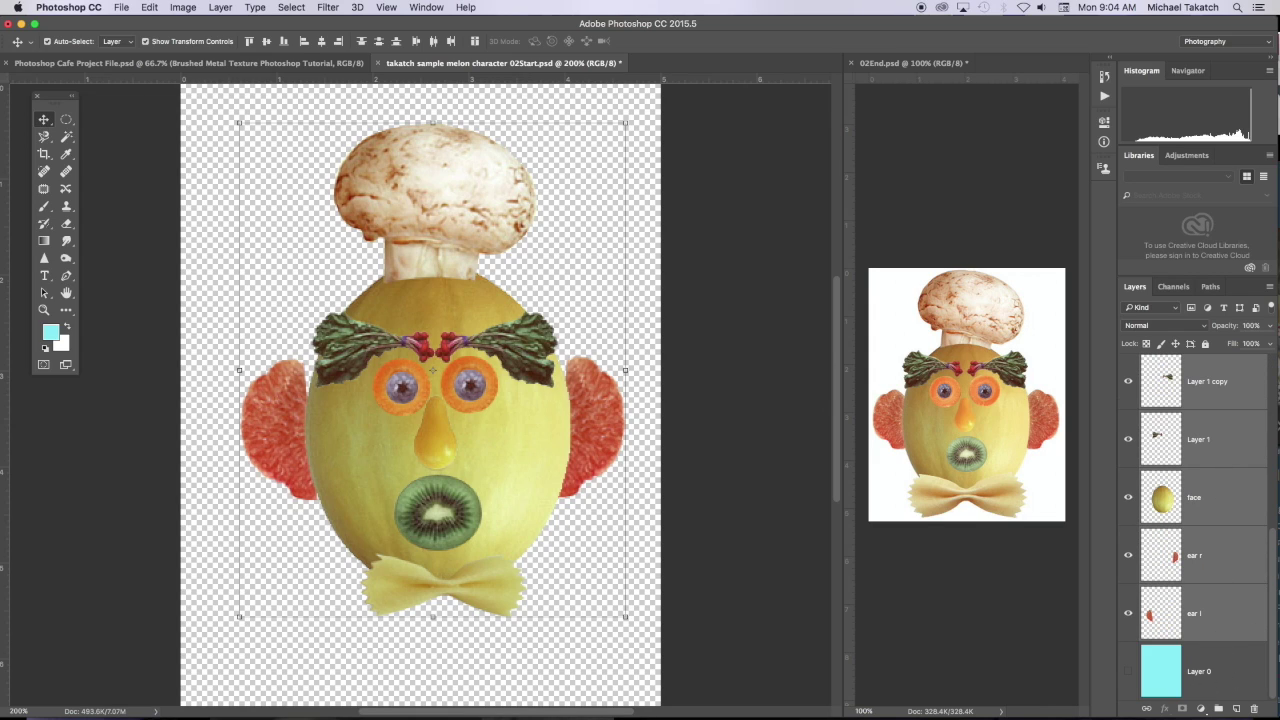
pyautogui.click(1270, 287)
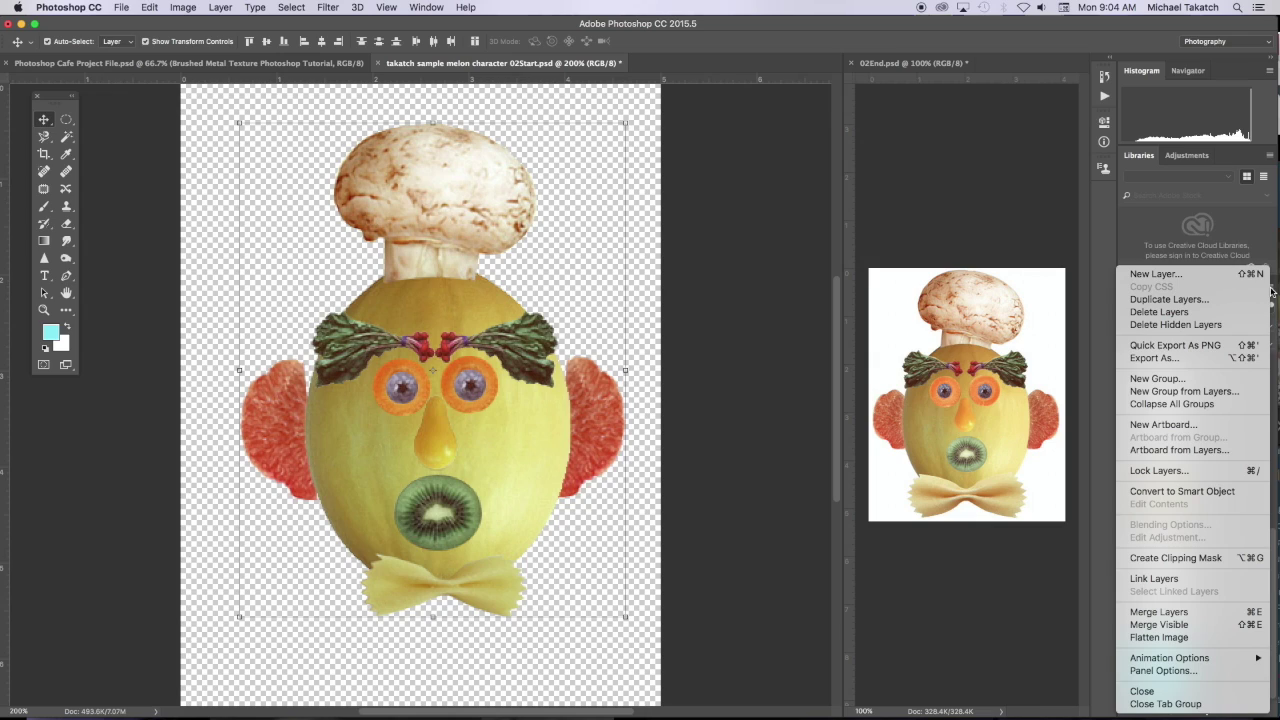
pyautogui.click(1192, 392)
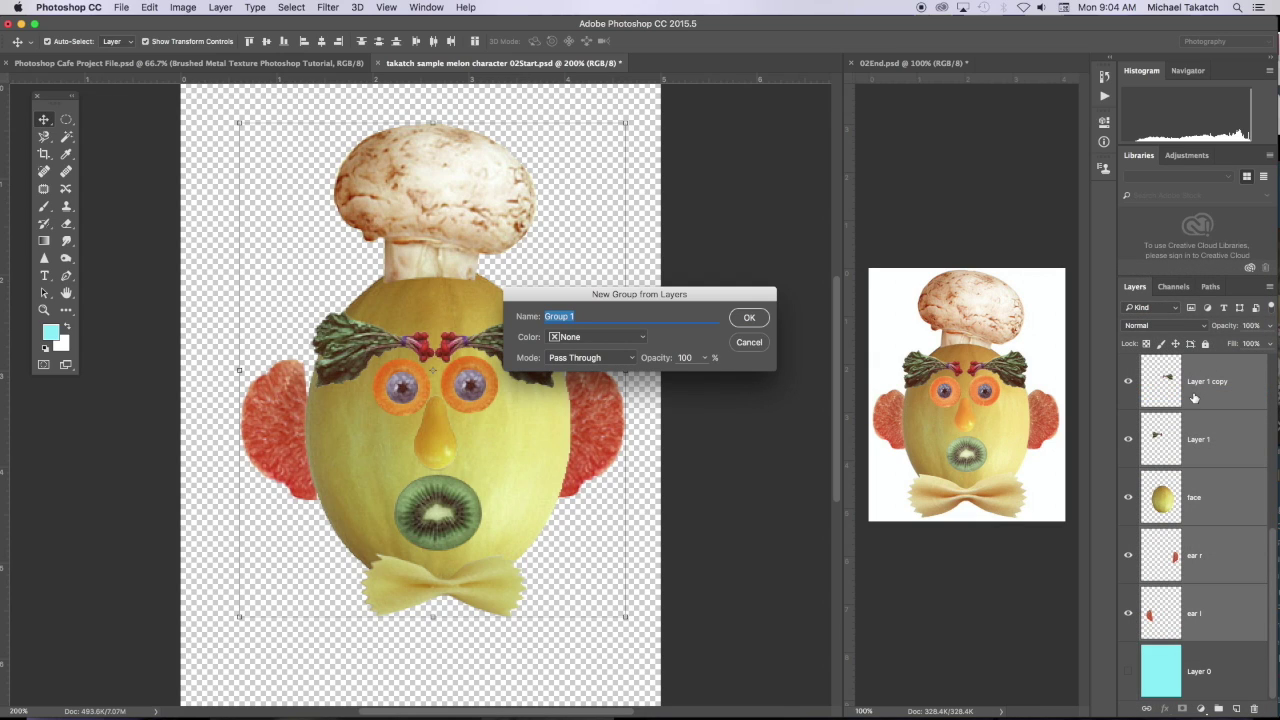
pyautogui.write('melon man')
pyautogui.click(749, 318)
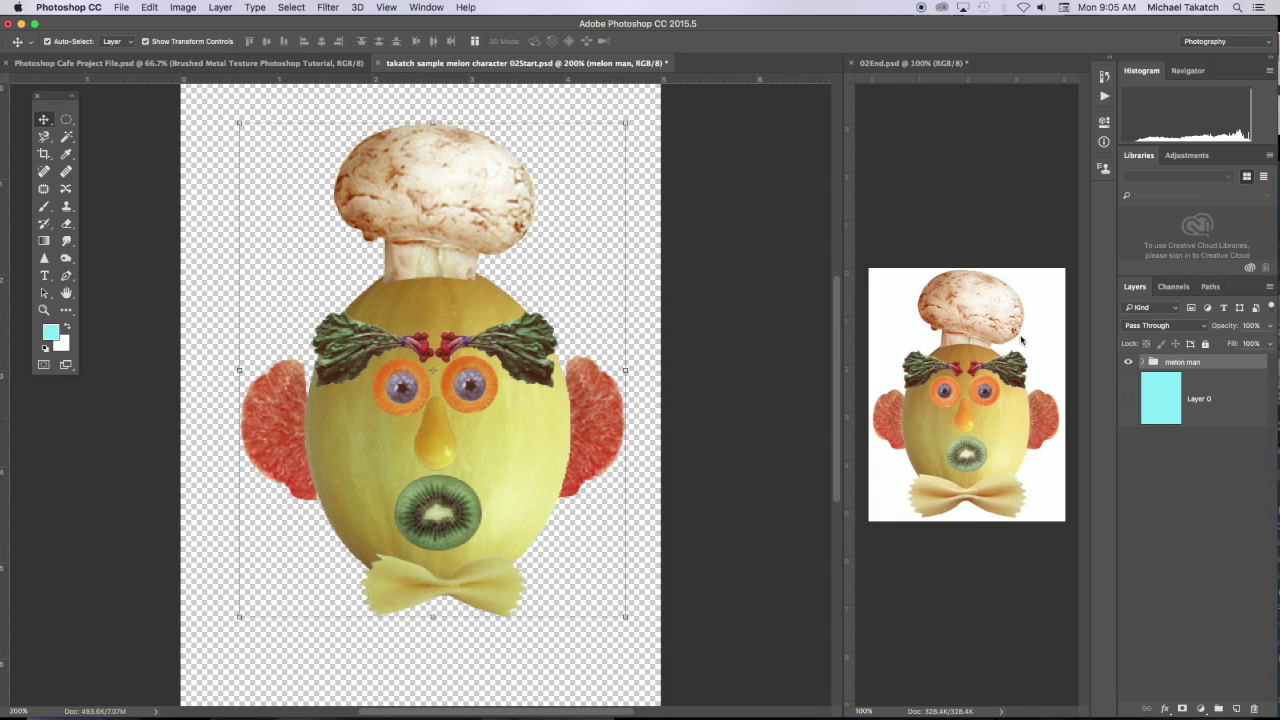
# Duplicate the melon man group and hide the original group beneath the copy.
pyautogui.click(1126, 363)
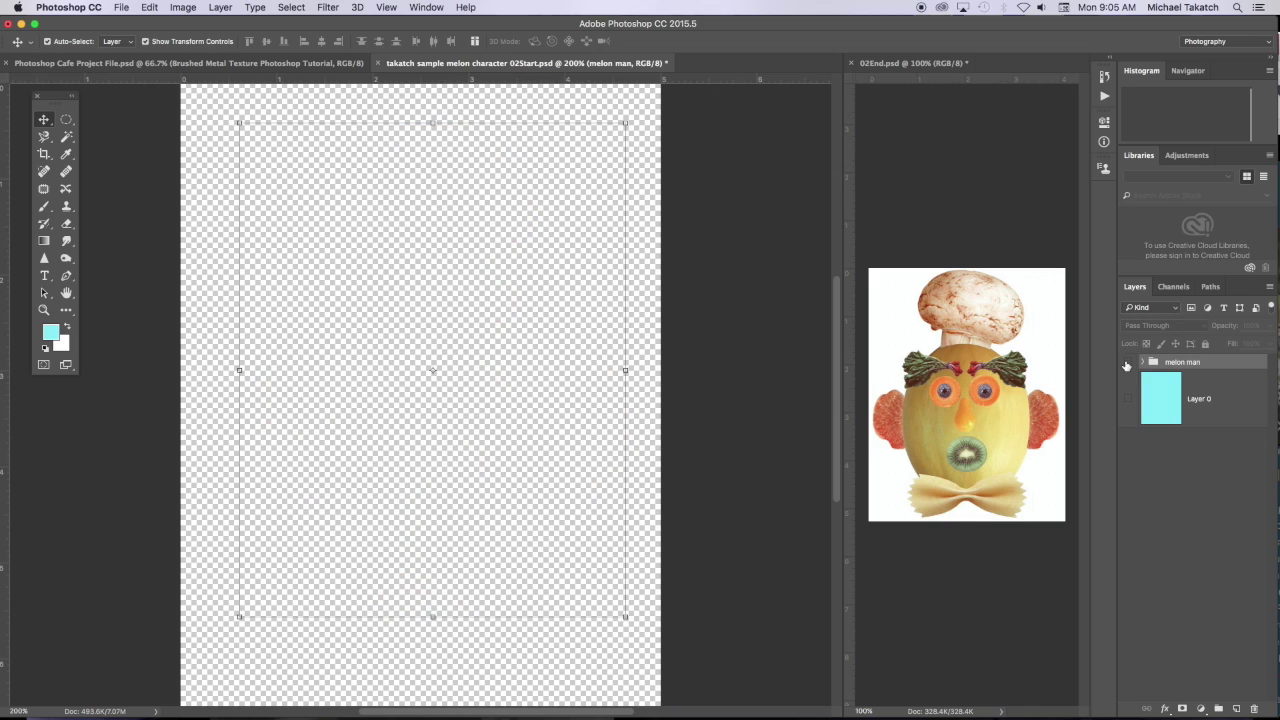
pyautogui.click(1126, 363)
pyautogui.moveTo(1197, 370); pyautogui.dragTo(1236, 706)
pyautogui.click(1128, 377)
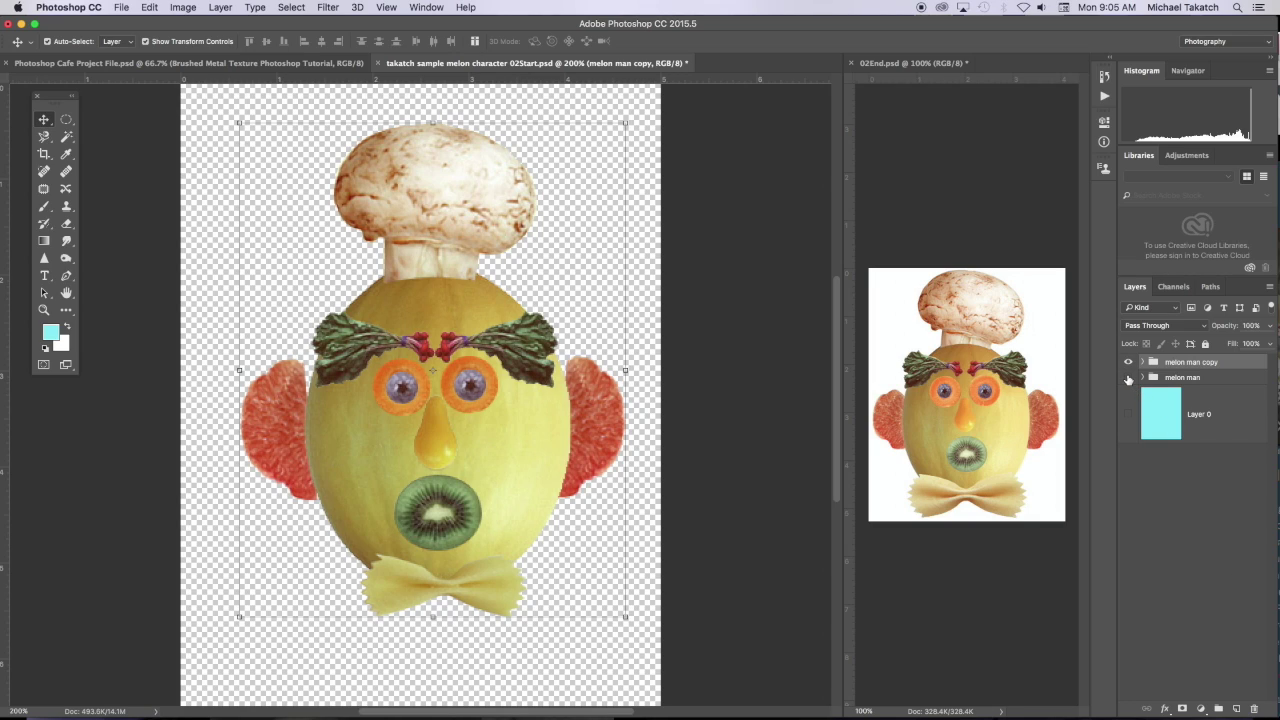